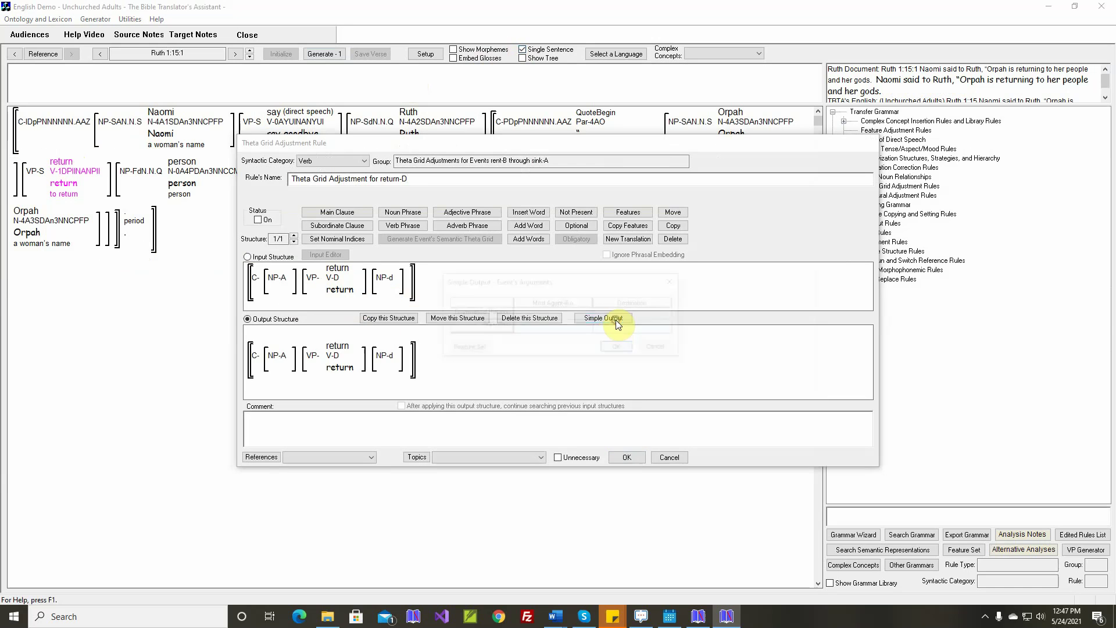
Give the Destination argument the Oblique1 relation and the adposition "to" (in order to) in the simple output, and turn the rule on
click(616, 320)
click(616, 319)
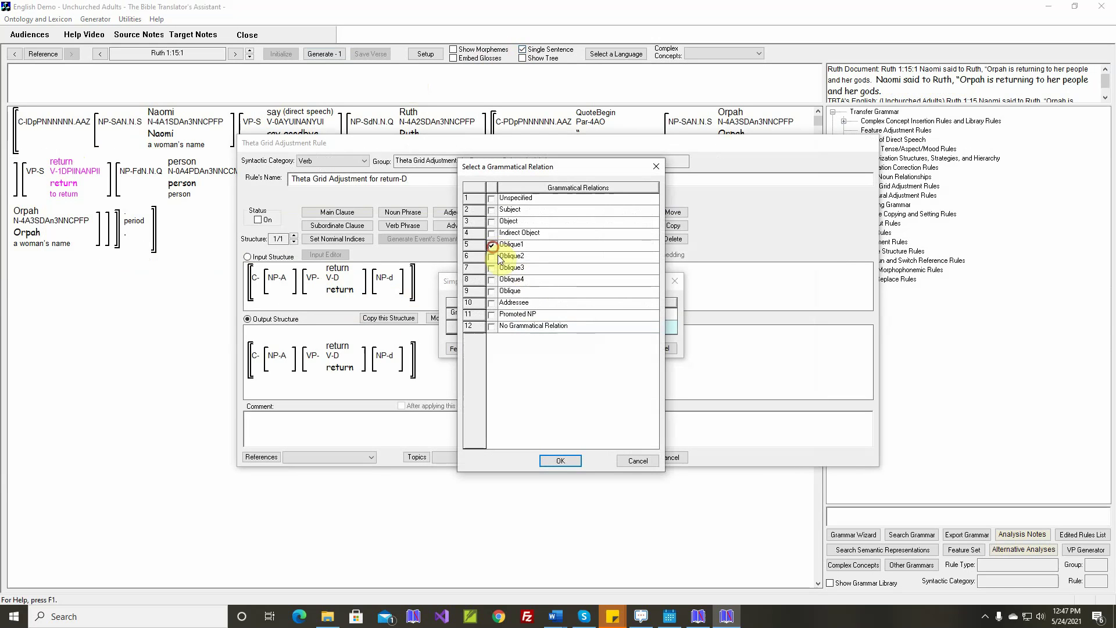
click(560, 461)
click(616, 328)
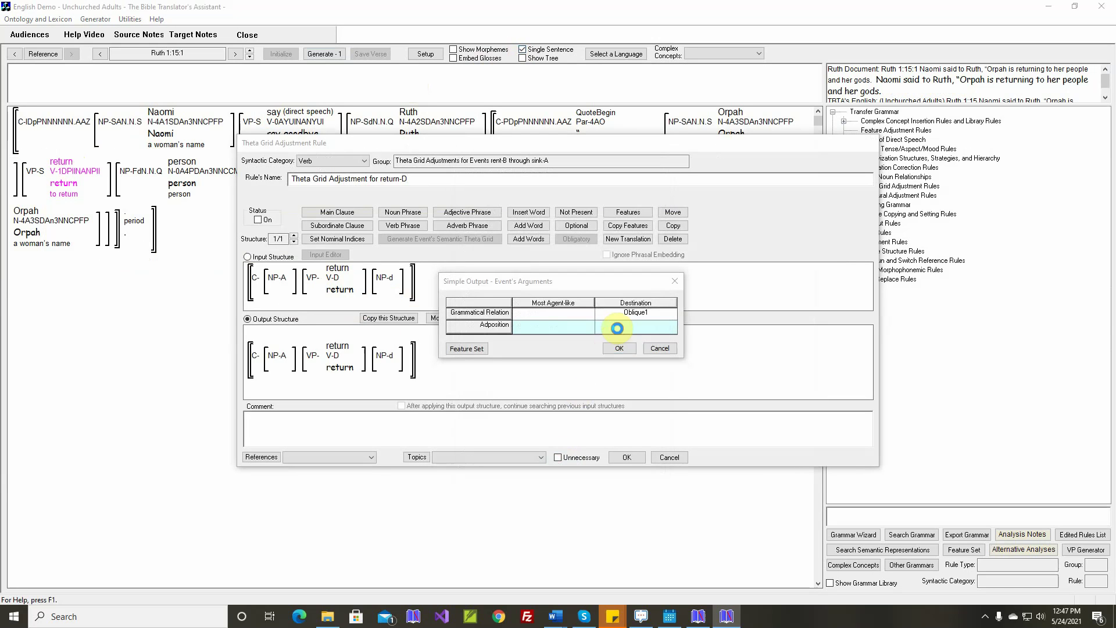
click(581, 327)
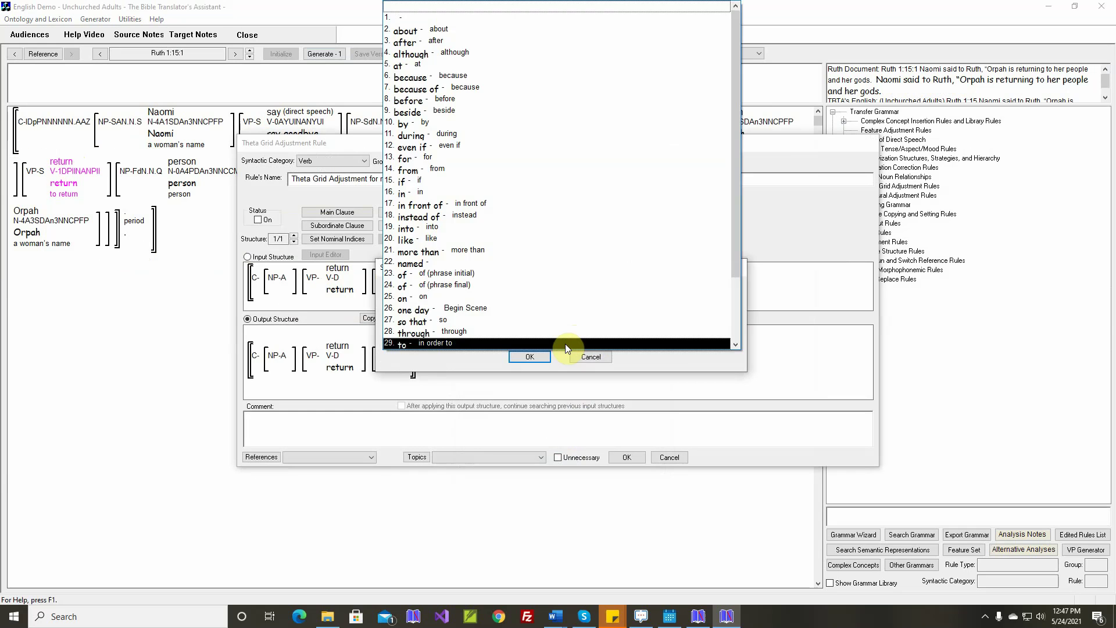
click(565, 344)
click(545, 356)
click(621, 348)
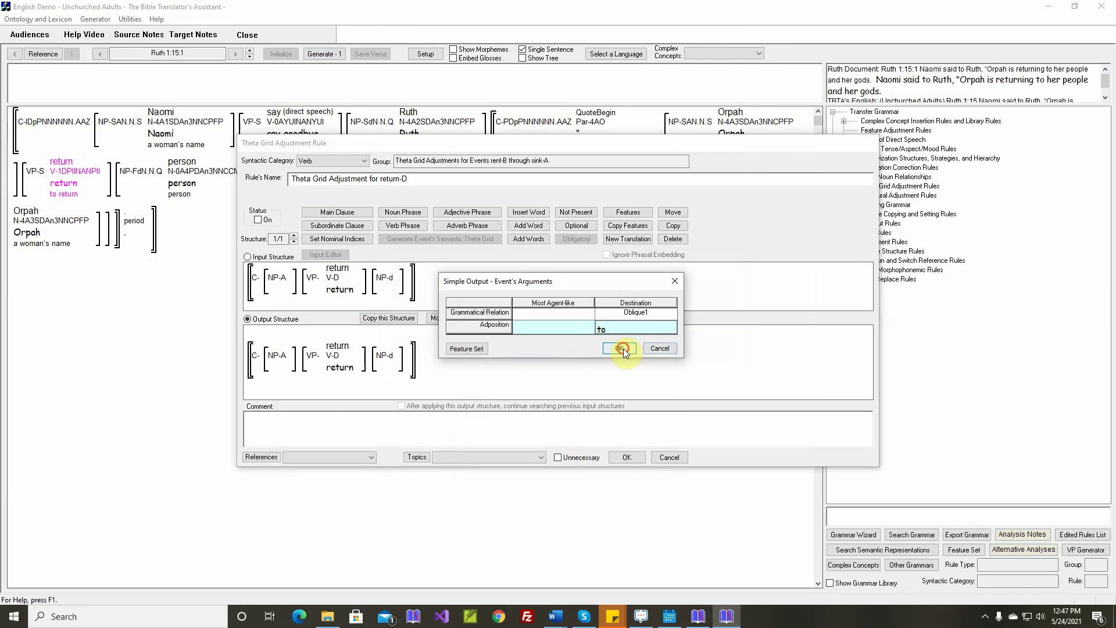
click(260, 221)
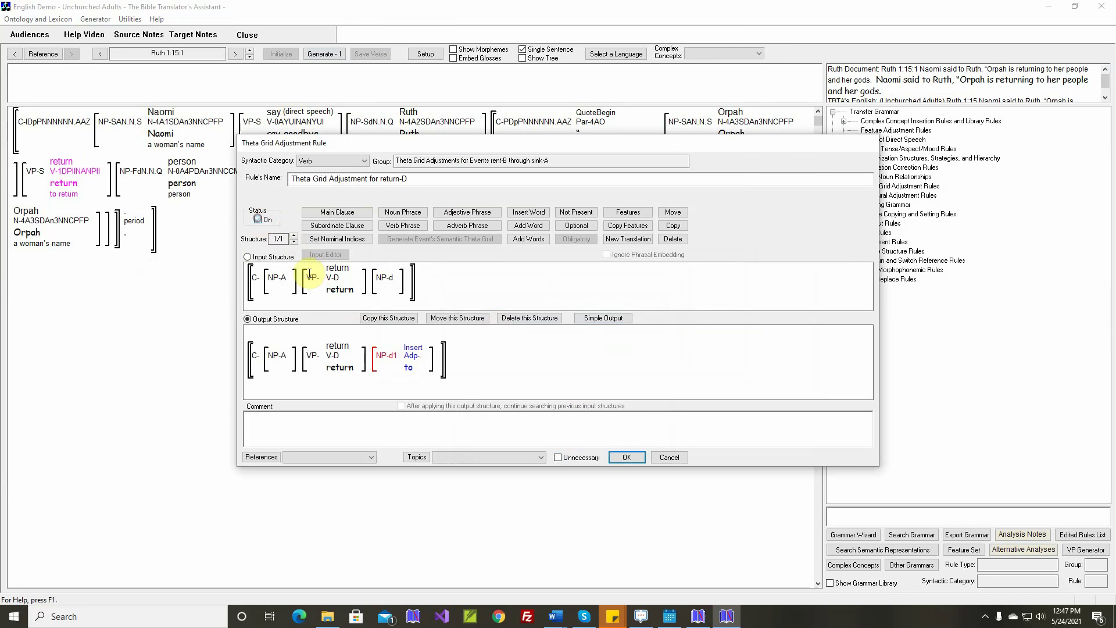
Insert the selected Word document's comment into the rule and delete the "Naomi said to Ruth," wording with its opening quotation mark from both sentences
right_click(474, 422)
click(498, 426)
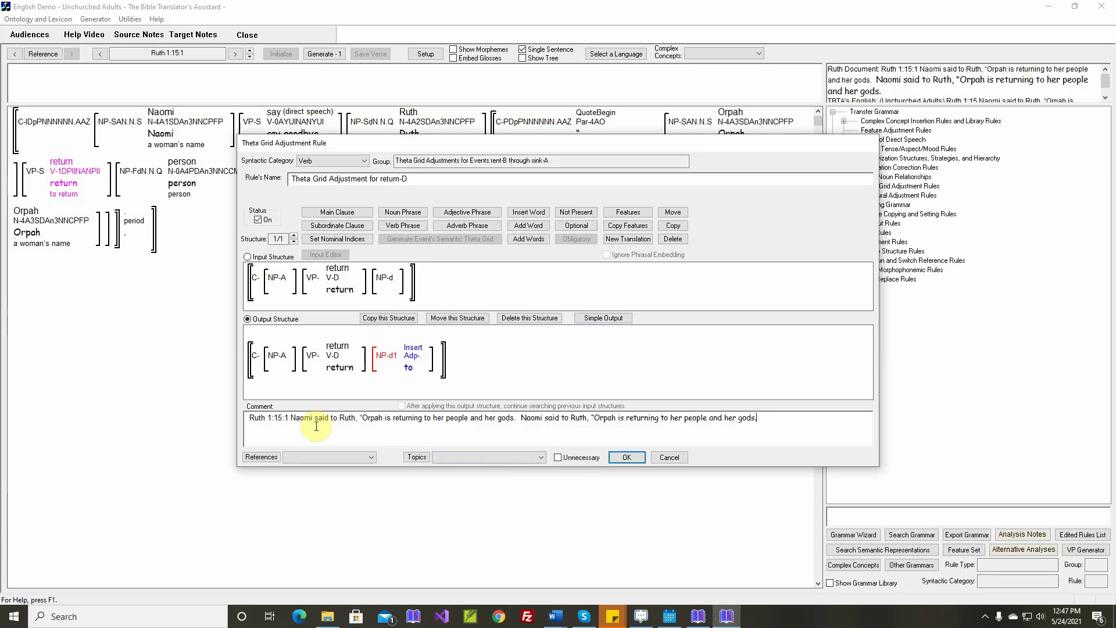
drag(290, 417, 362, 416)
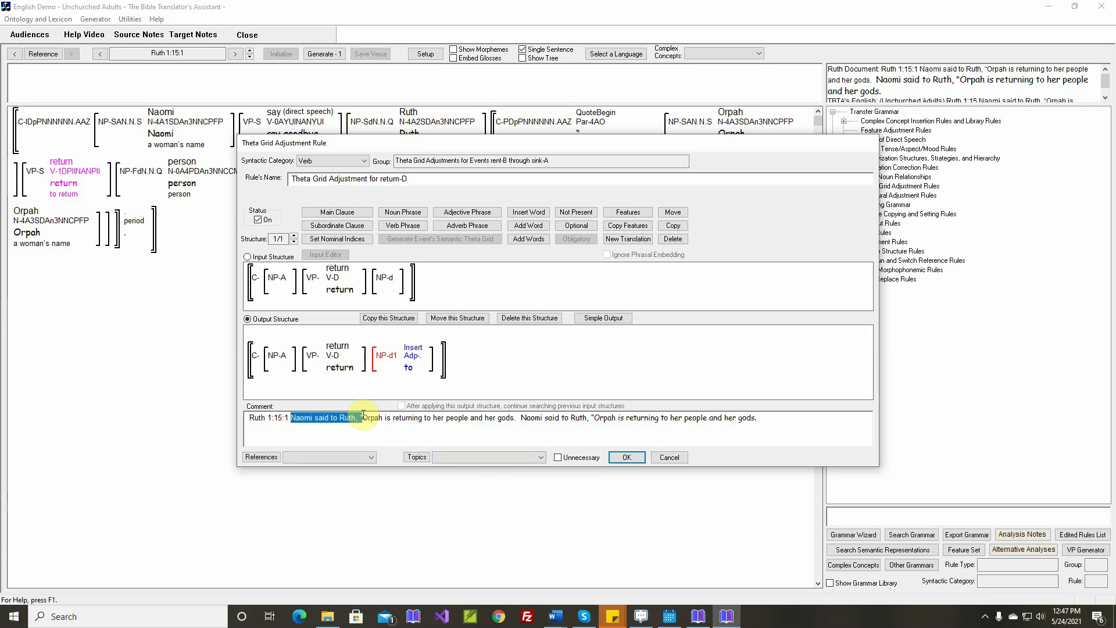
key(Delete)
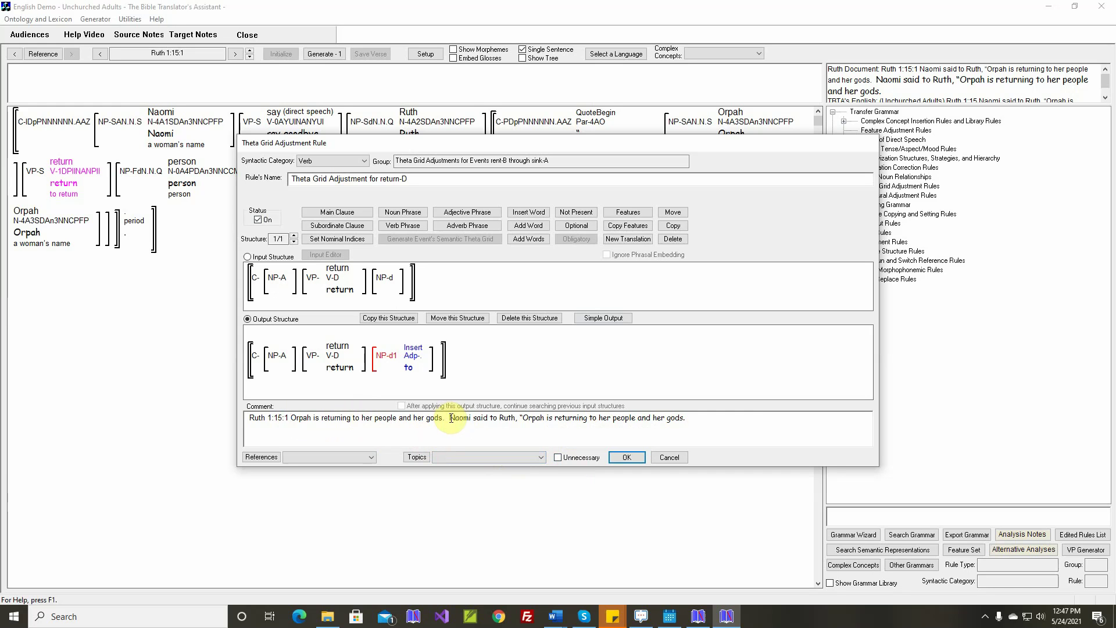
drag(451, 418, 521, 417)
key(Delete)
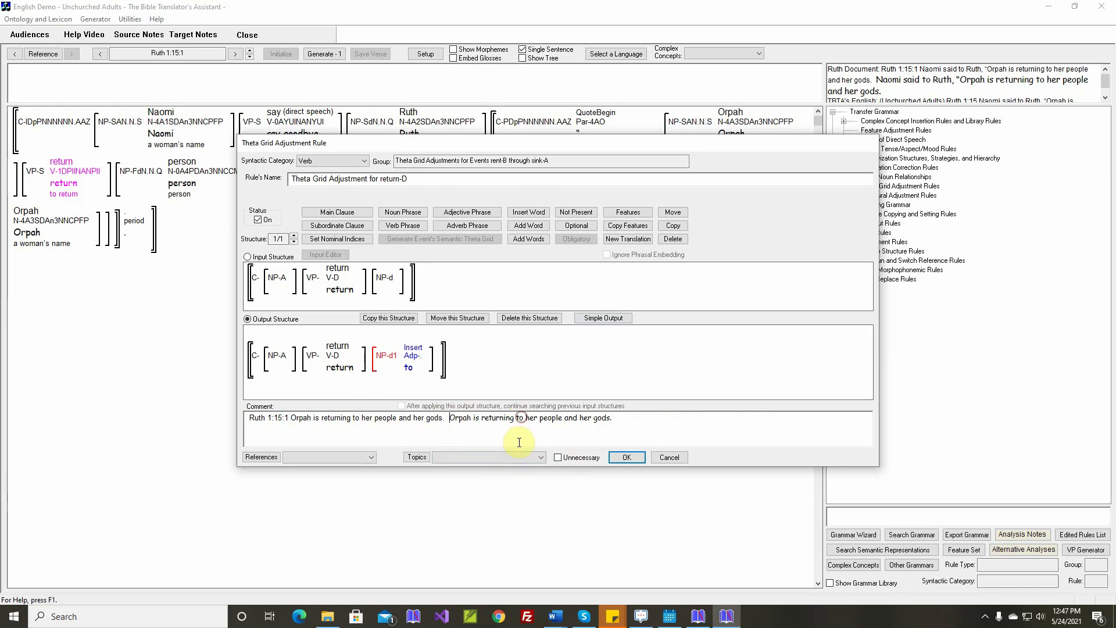
Save the return-D theta grid adjustment rule and generate the text for Ruth 1:15:1
click(631, 458)
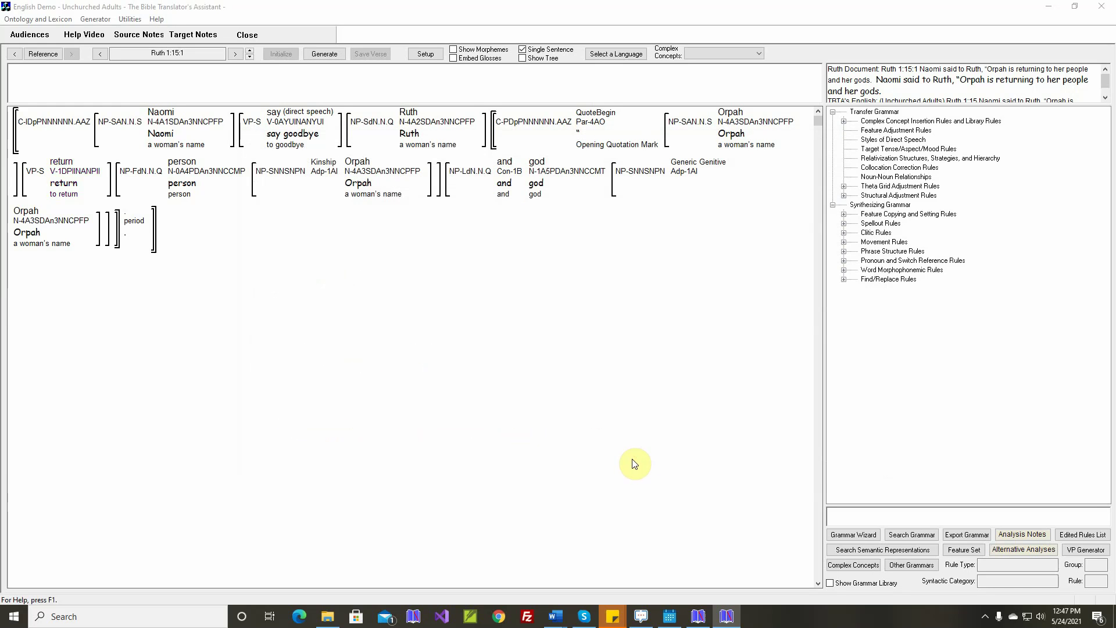
click(323, 54)
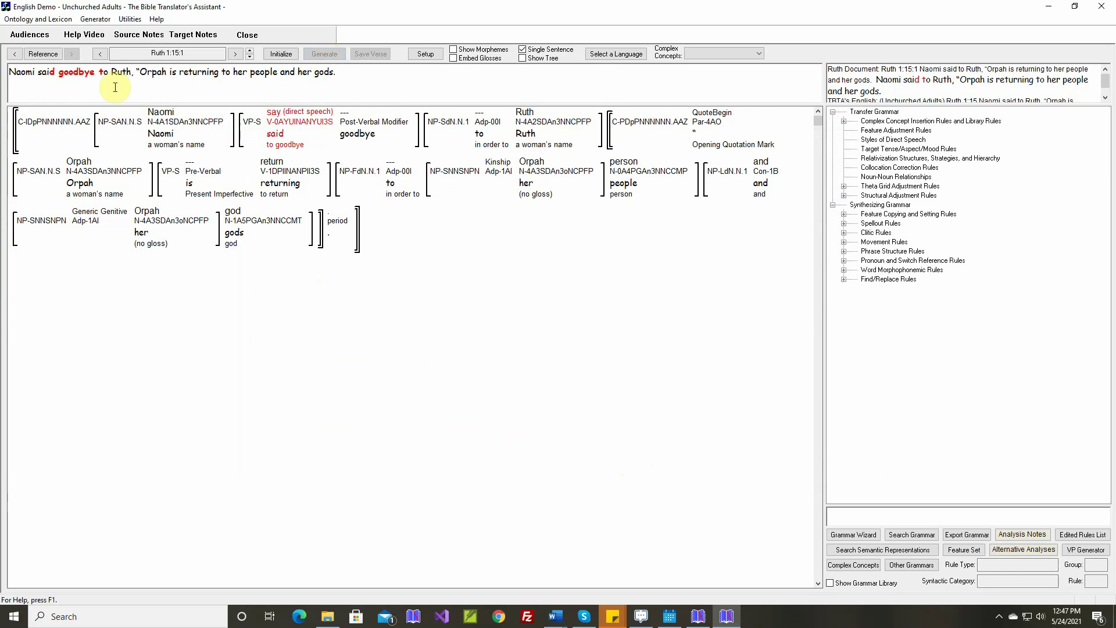
Open the verb mapping for the concept "say", find the stems beginning with s, and unmap the "say goodbye" stem
mouse_move(223, 141)
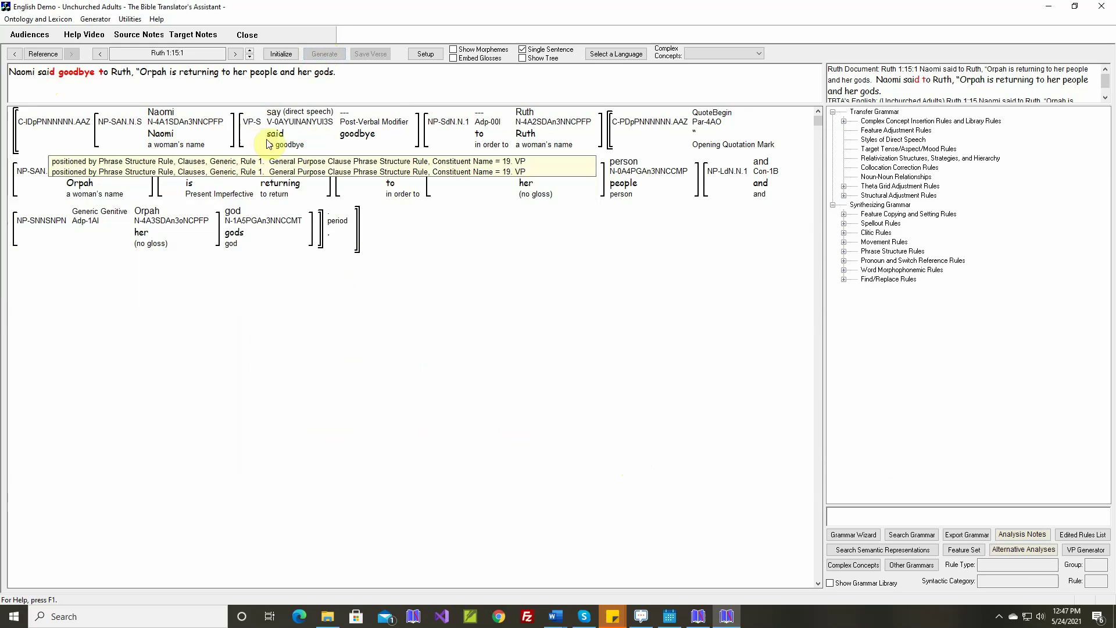
mouse_move(276, 137)
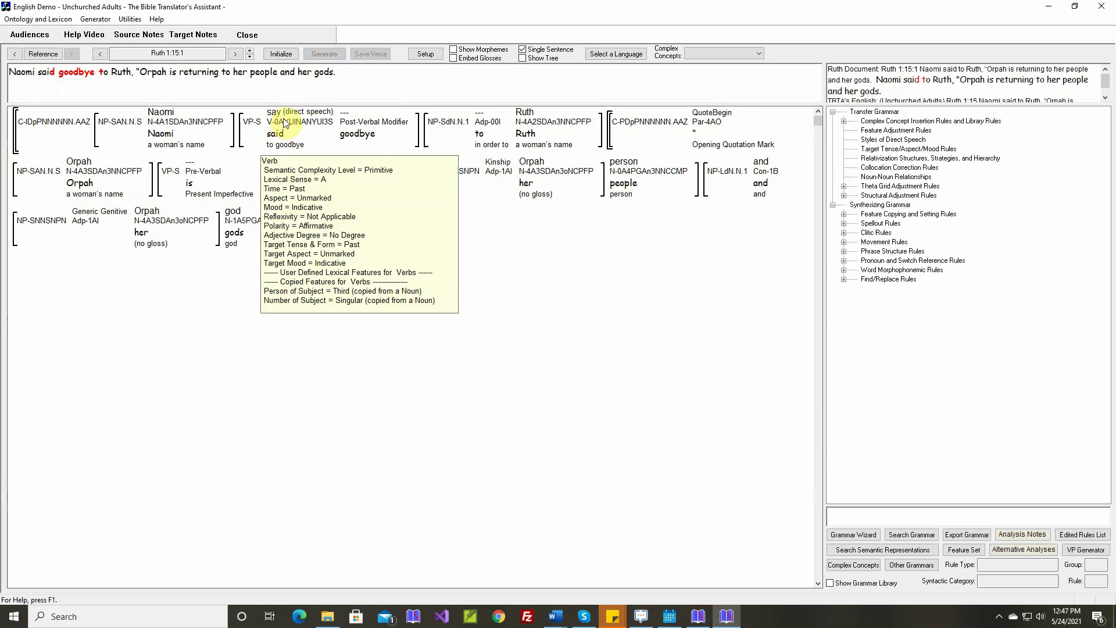
mouse_move(286, 114)
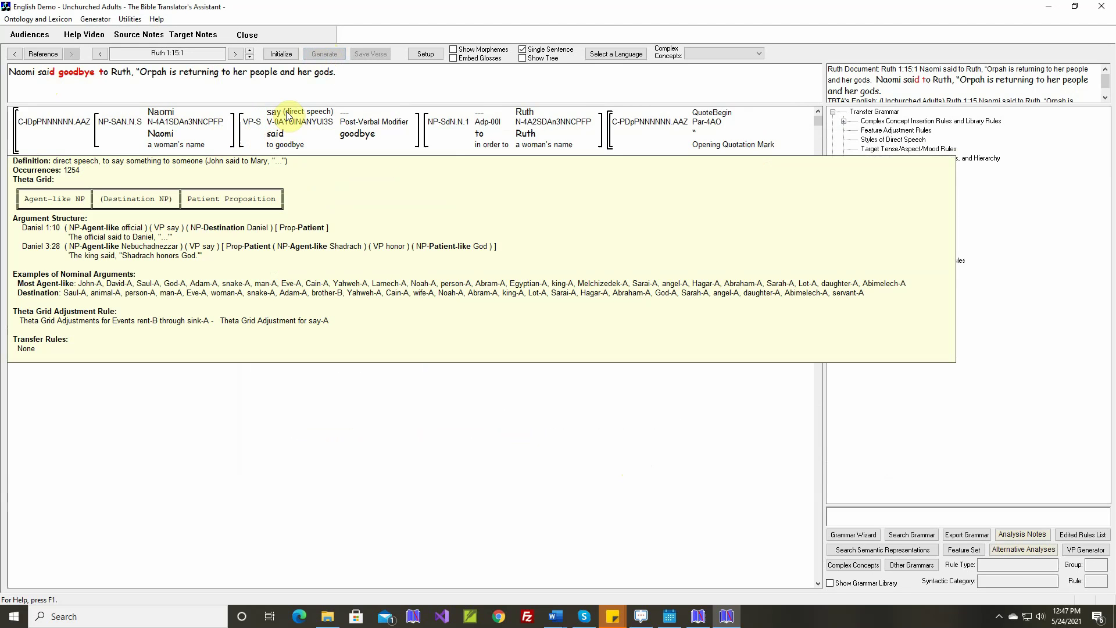
right_click(286, 115)
click(308, 119)
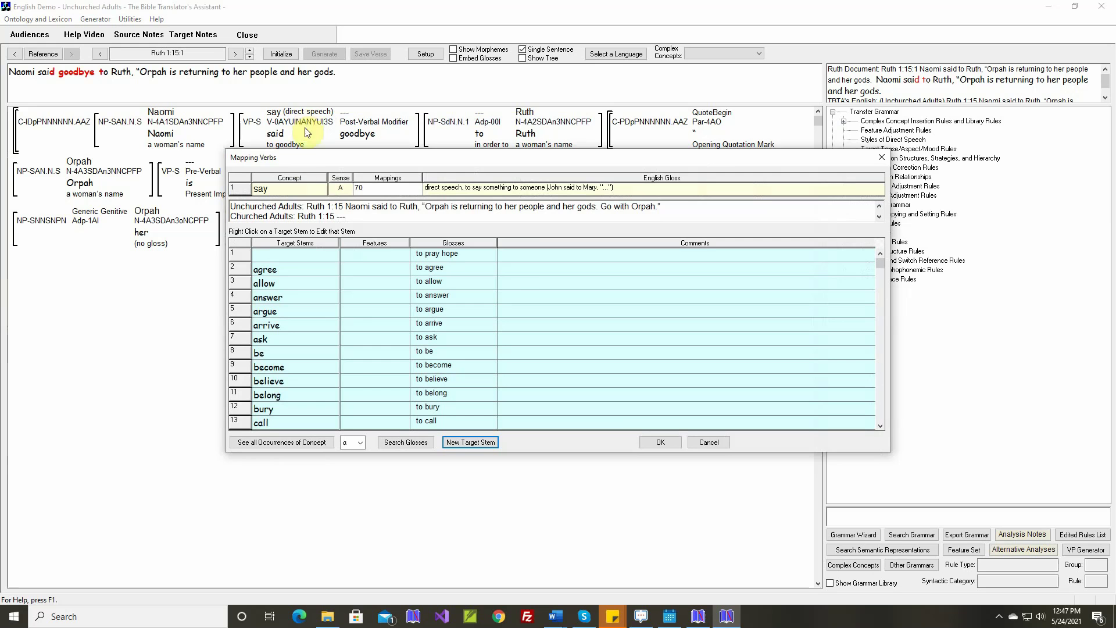
mouse_move(359, 192)
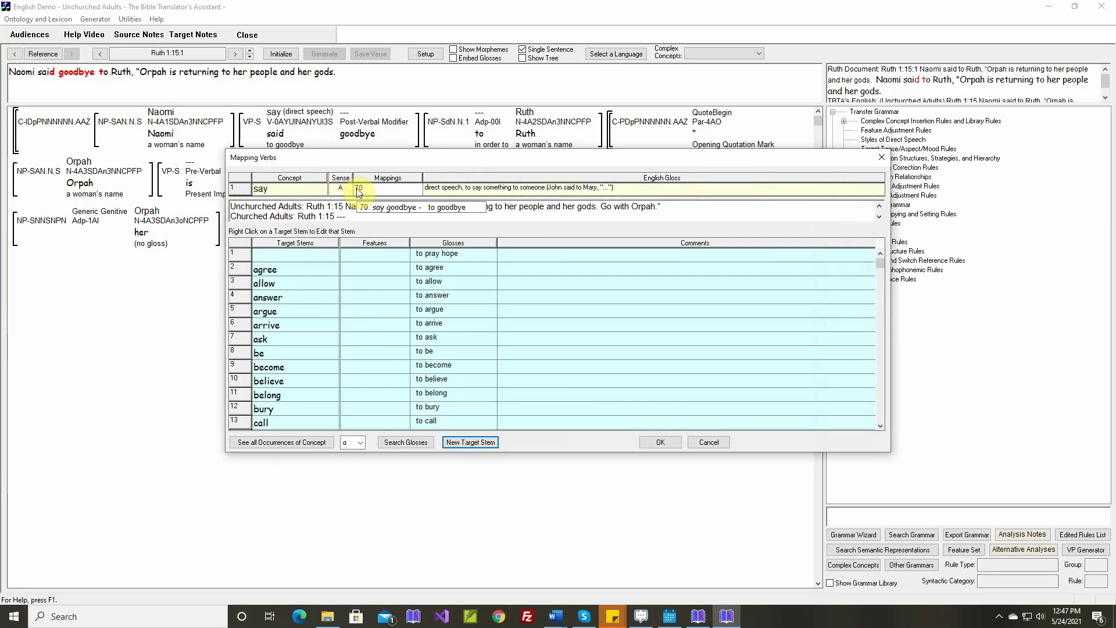
click(360, 443)
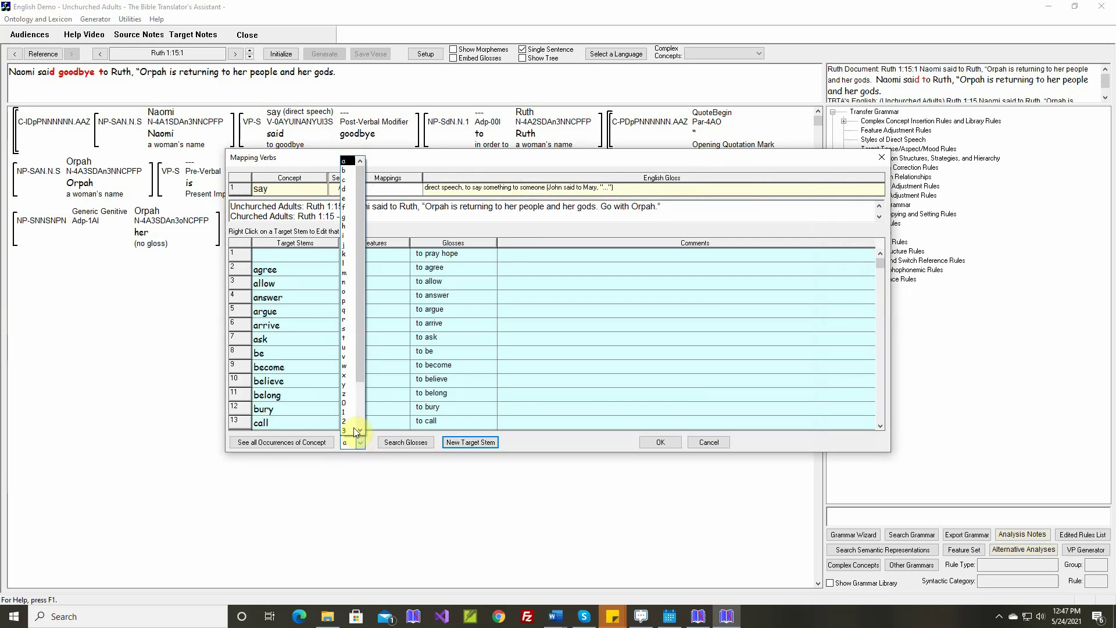
click(346, 328)
scroll(320, 294, up, 1)
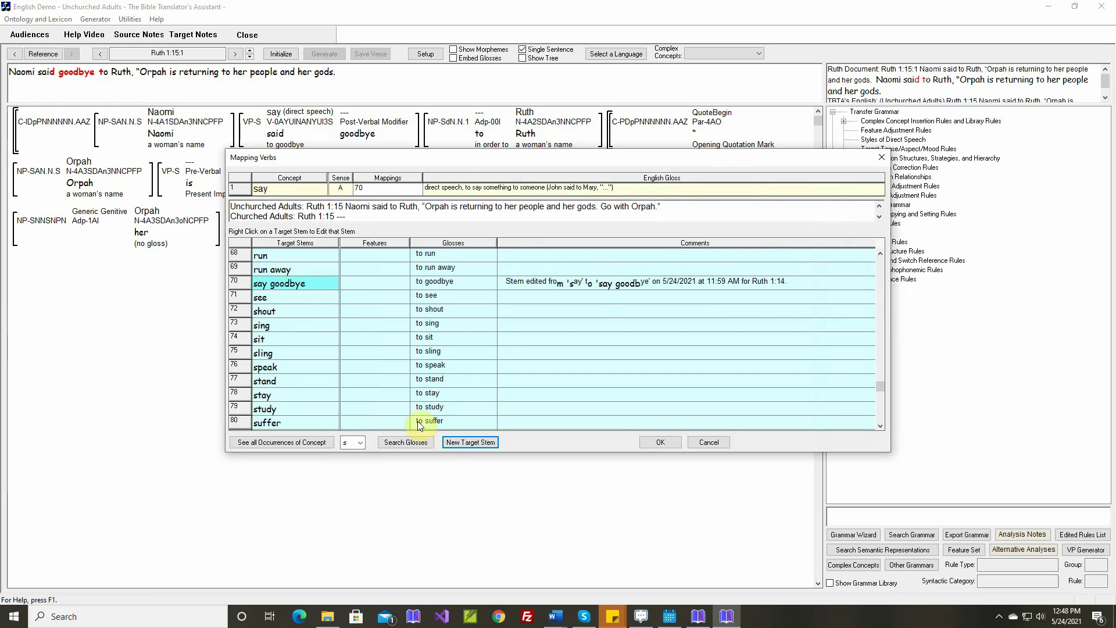
click(306, 285)
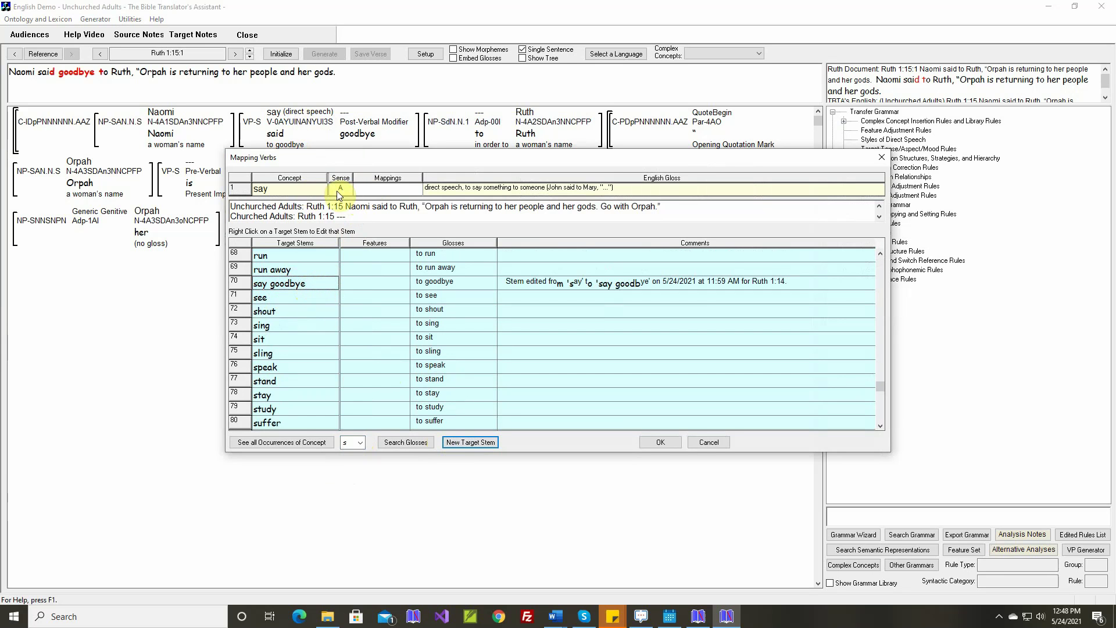
Add a new target stem "say" for the concept
click(470, 443)
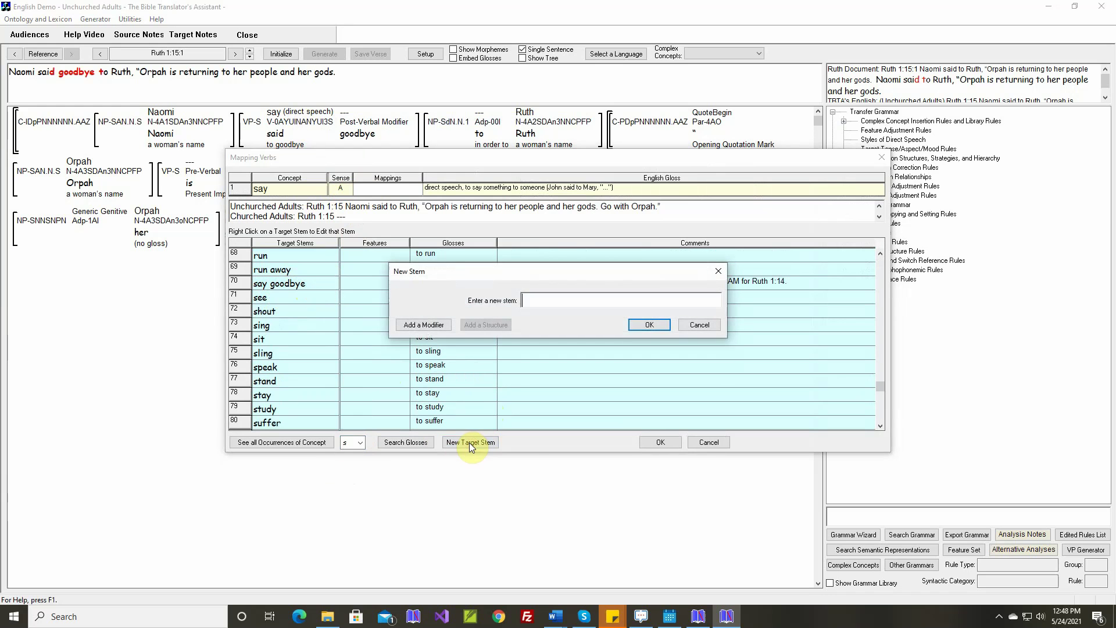
text(say)
key(Return)
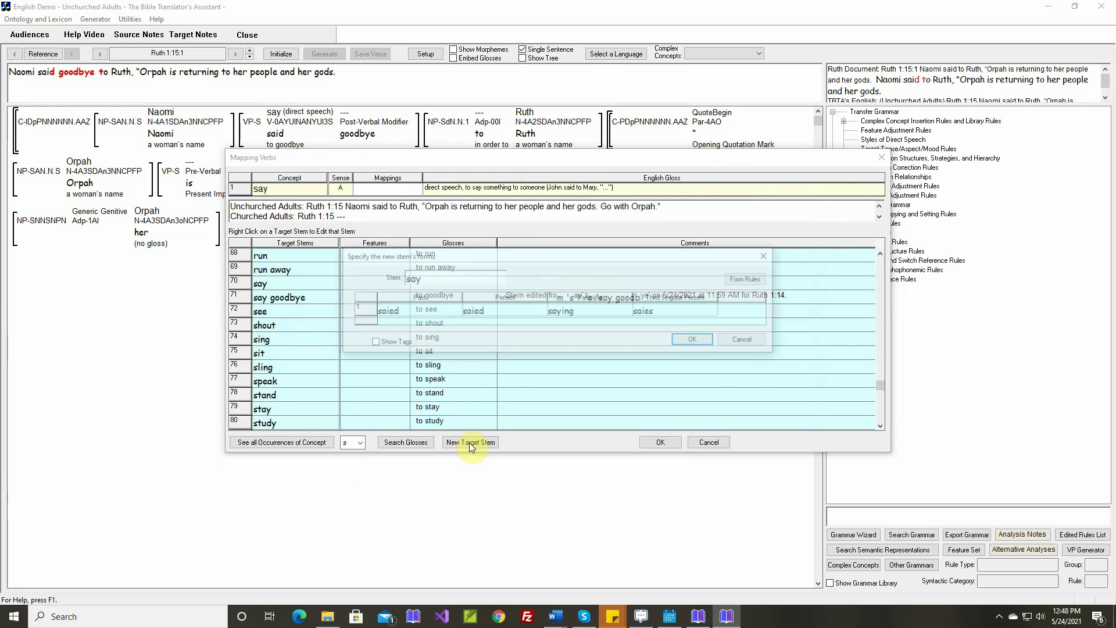
Correct the new stem's Past form to "said" and insert the selected Word document's comment as its sample sentence
double_click(424, 312)
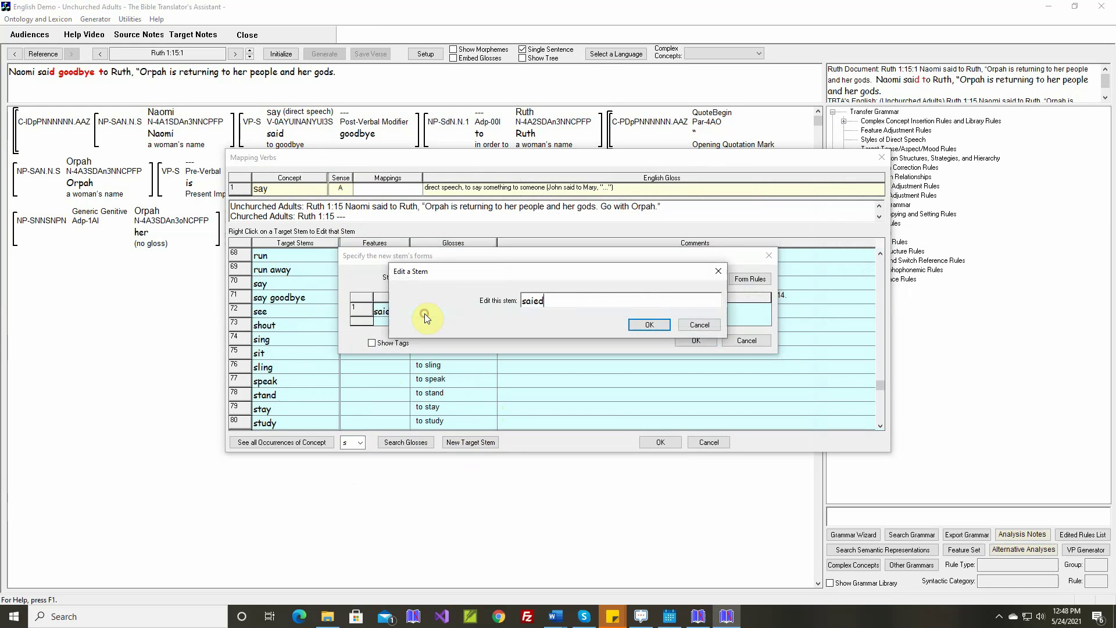
key(Left)
key(BackSpace)
key(Return)
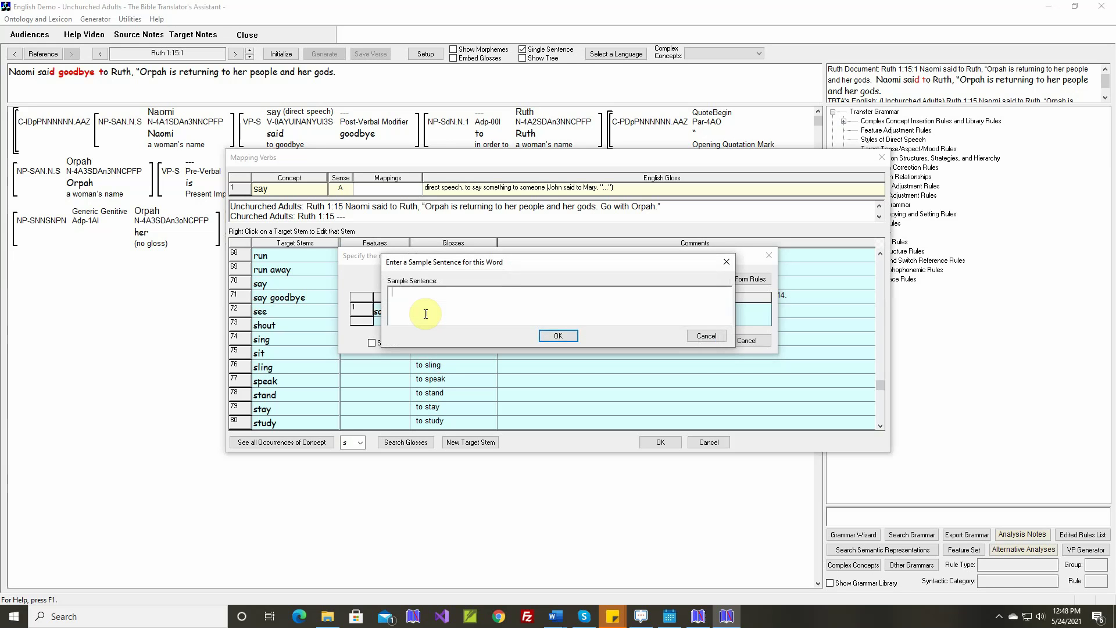
right_click(430, 292)
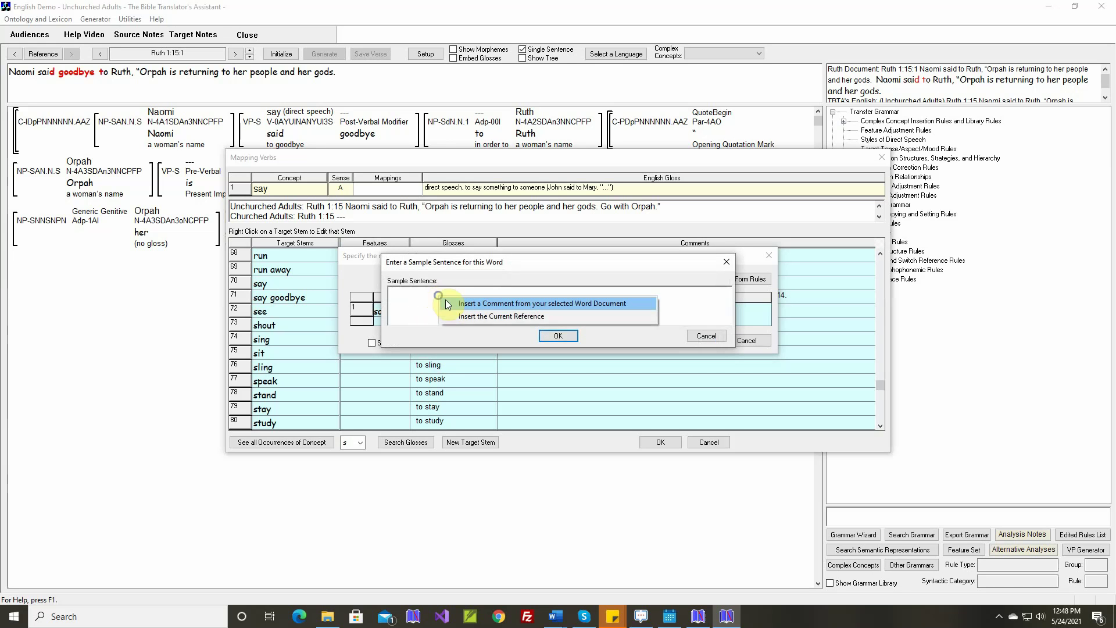
click(459, 305)
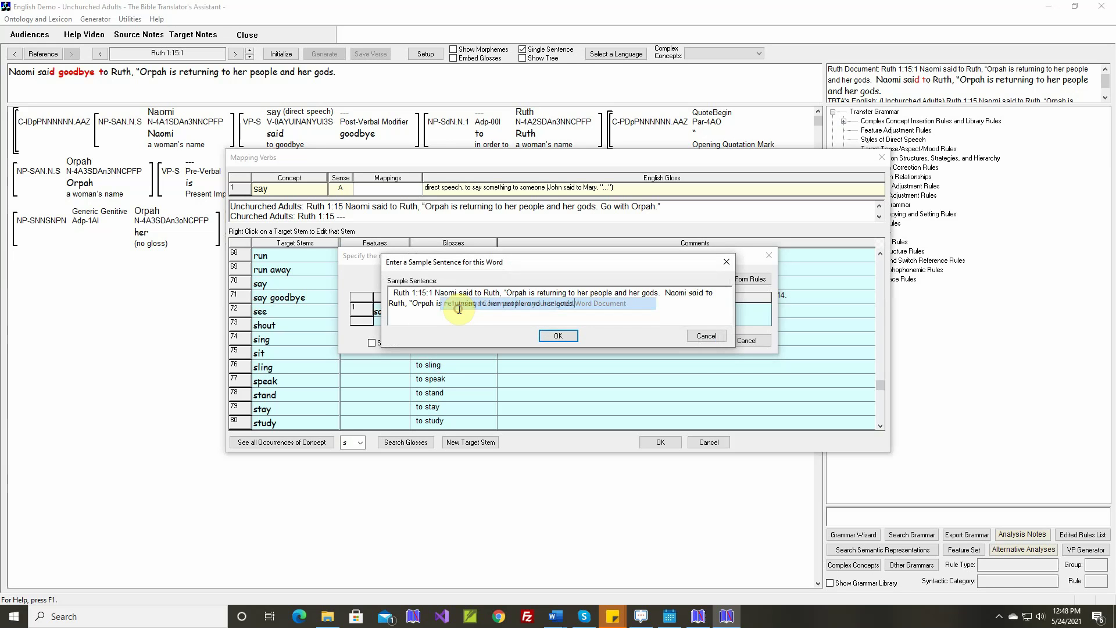
click(557, 336)
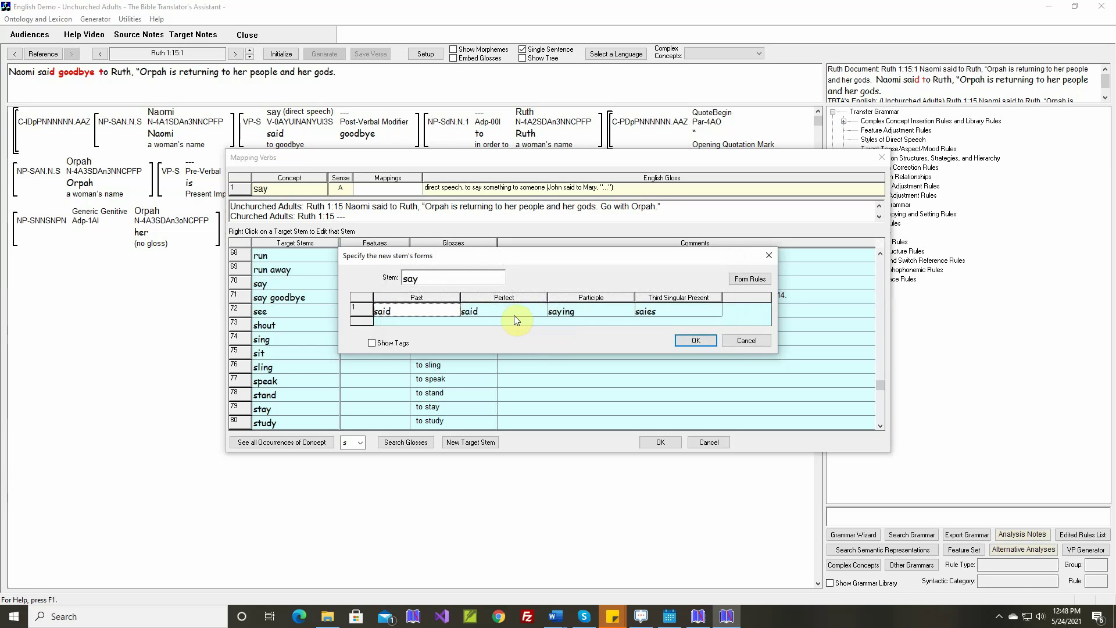
Correct the new stem's Third Singular Present form to "says", leaving its sample sentence blank
double_click(640, 310)
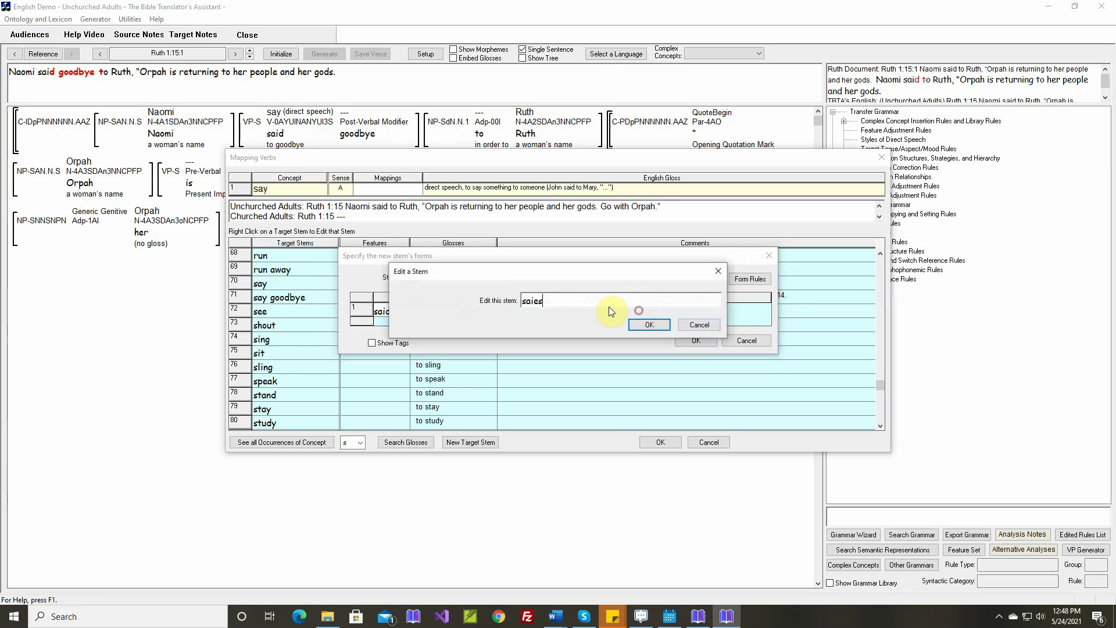
click(531, 300)
key(Delete)
text(y)
key(Return)
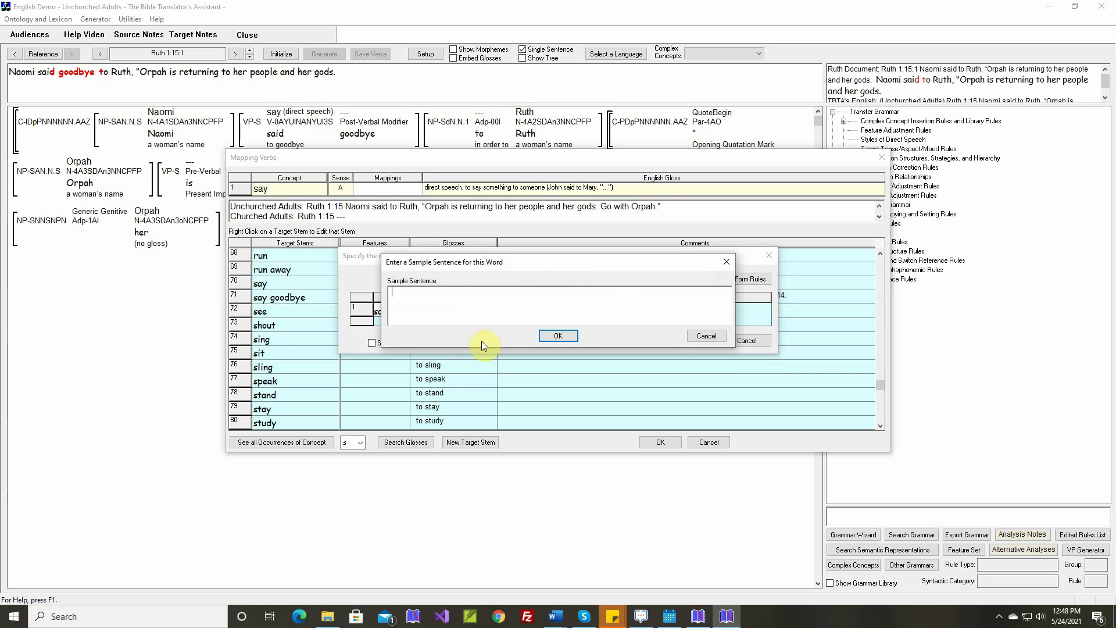
click(560, 336)
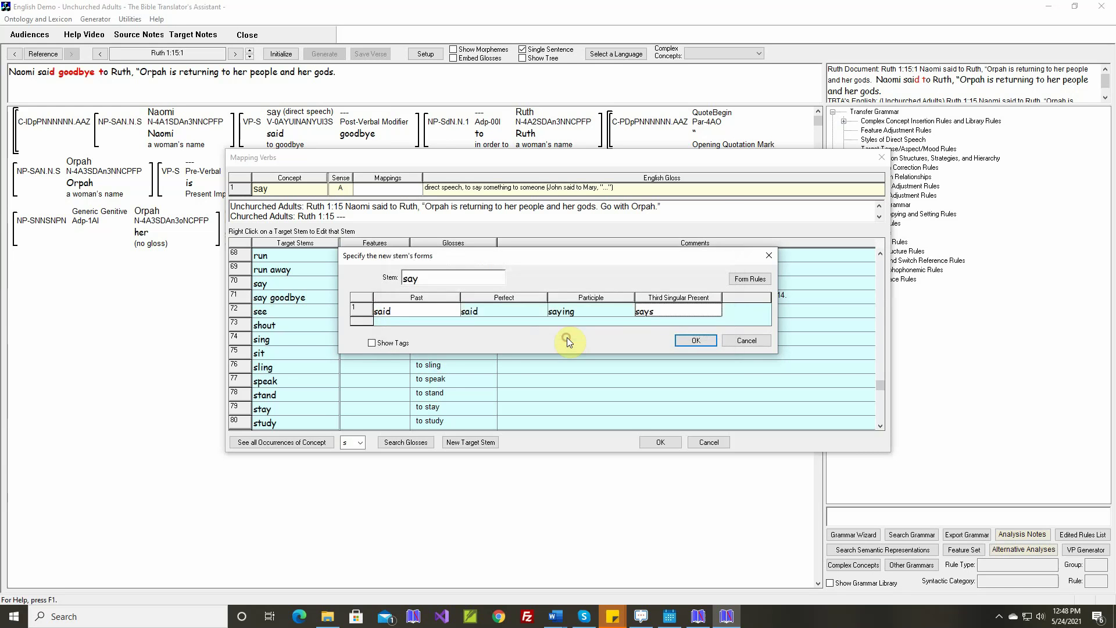
Accept the new stem's forms and the gloss "to say", and save the mapping for the concept "say"
click(689, 340)
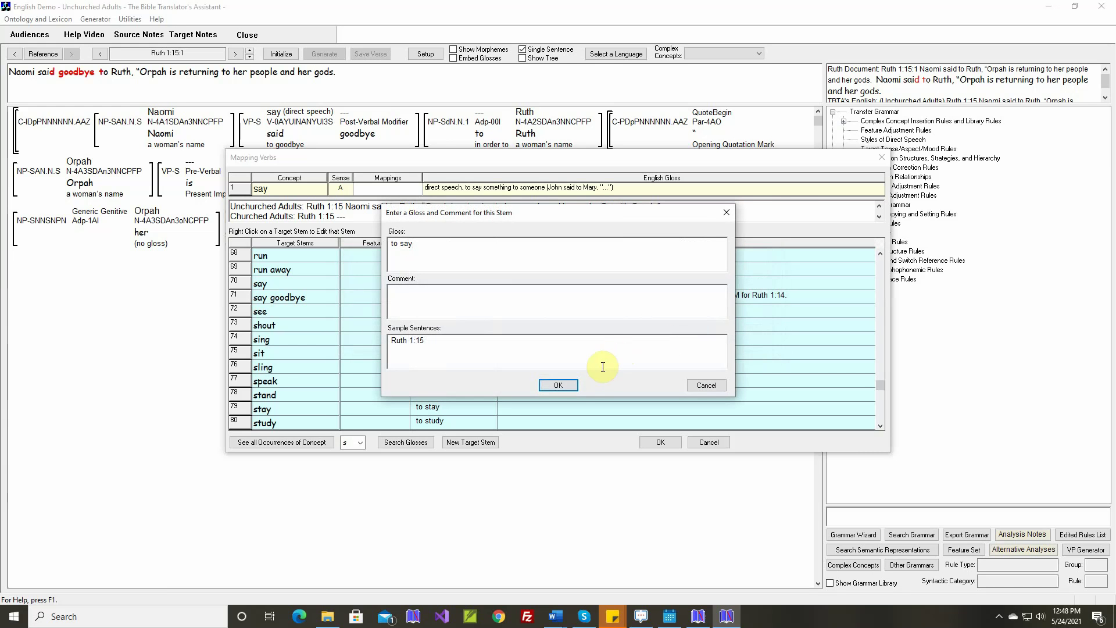
click(571, 386)
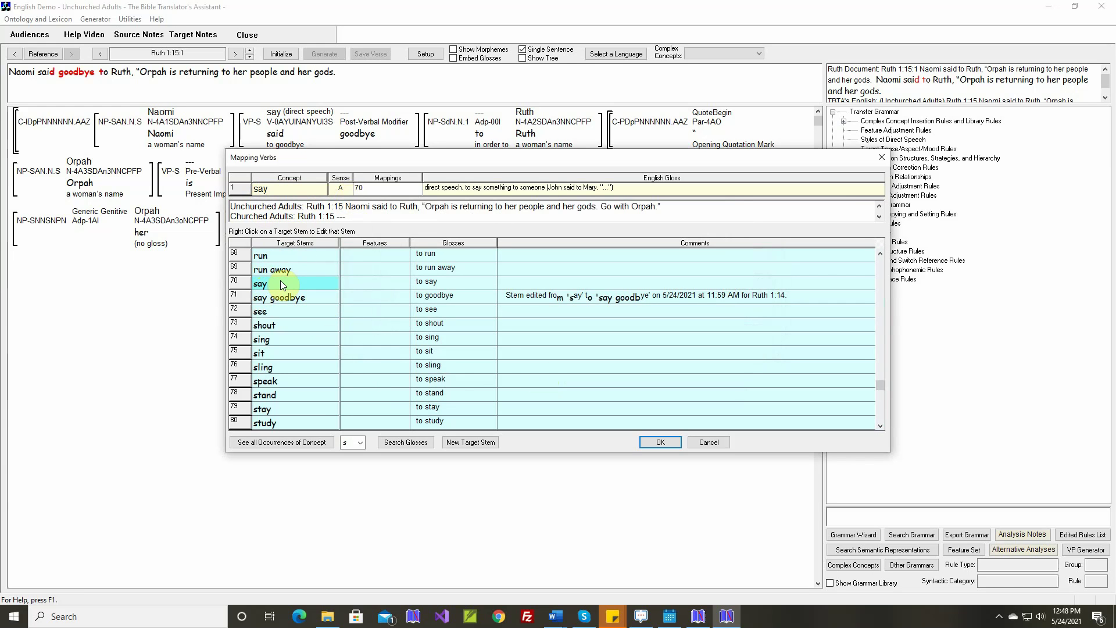
click(646, 441)
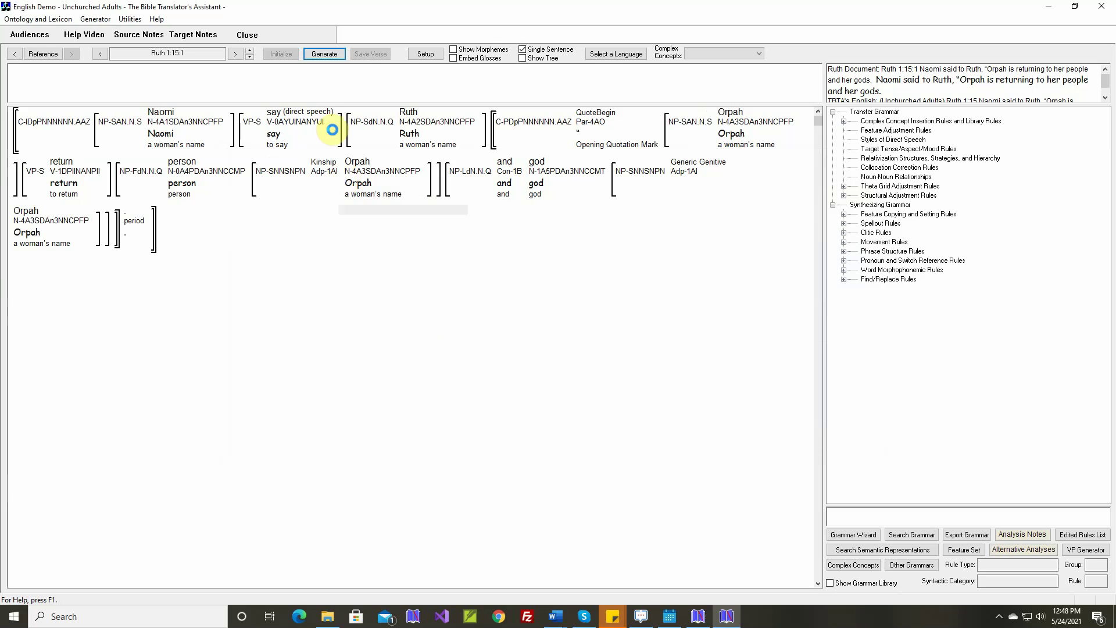
Regenerate the text for Ruth 1:15:1, and generate the text for the following sentence, Ruth 1:15:2
click(323, 54)
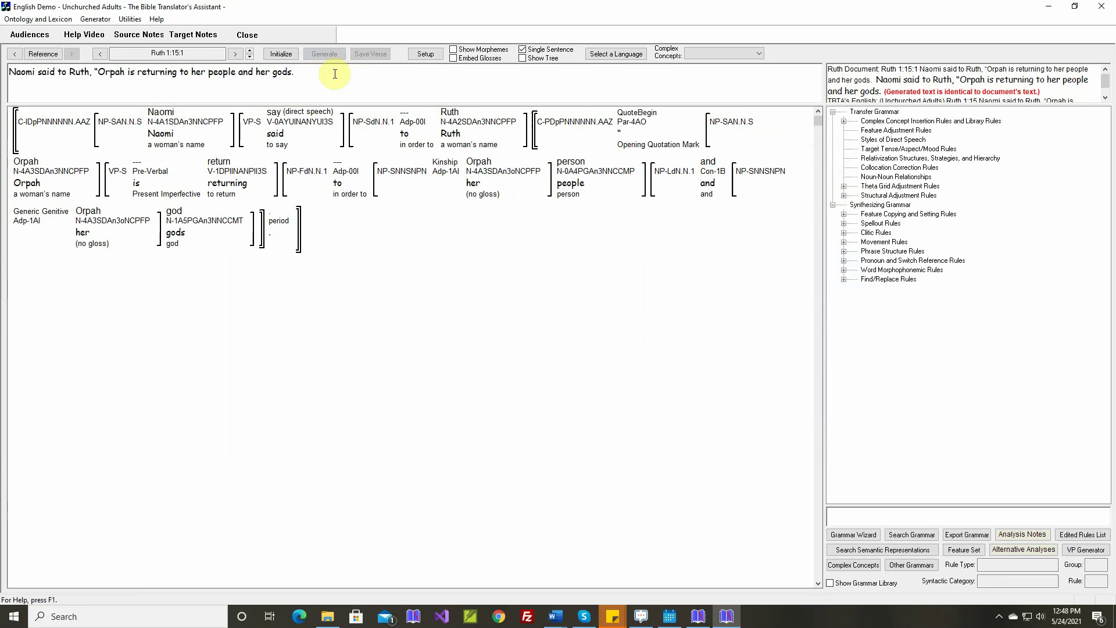
click(249, 51)
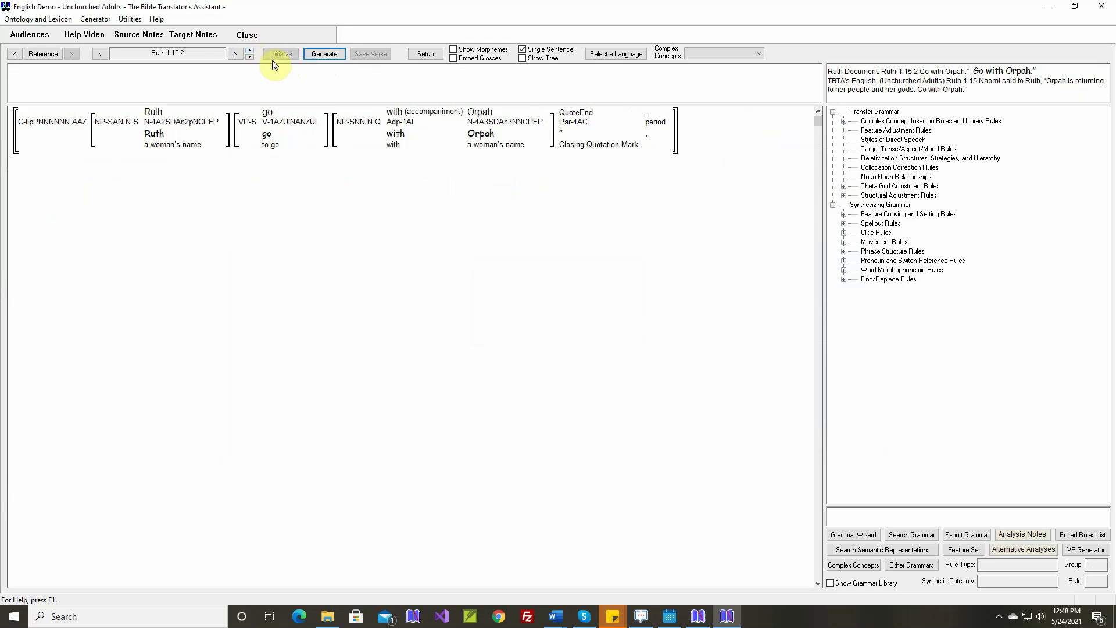
click(324, 55)
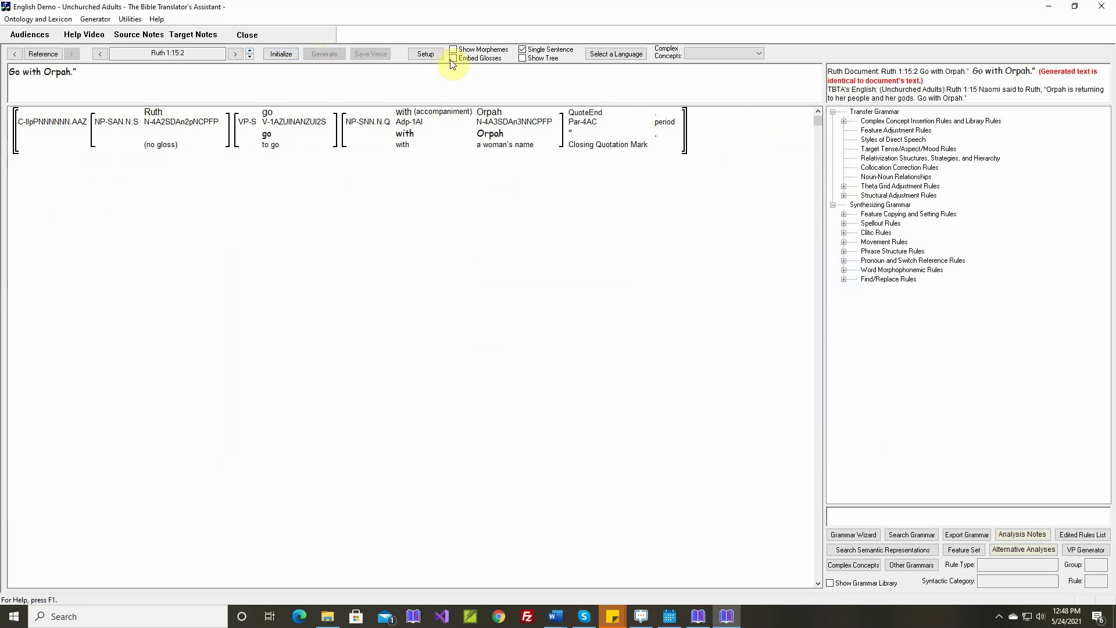
Turn off single-sentence display, generate the complete text of Ruth 1:15, and save the verse
click(522, 50)
click(339, 54)
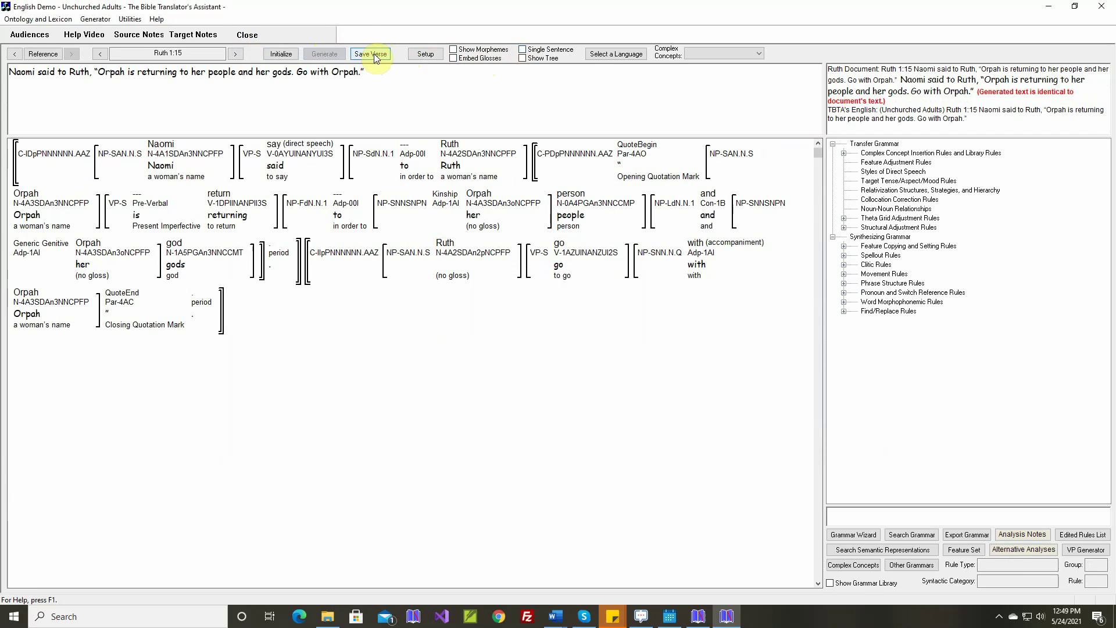
click(374, 53)
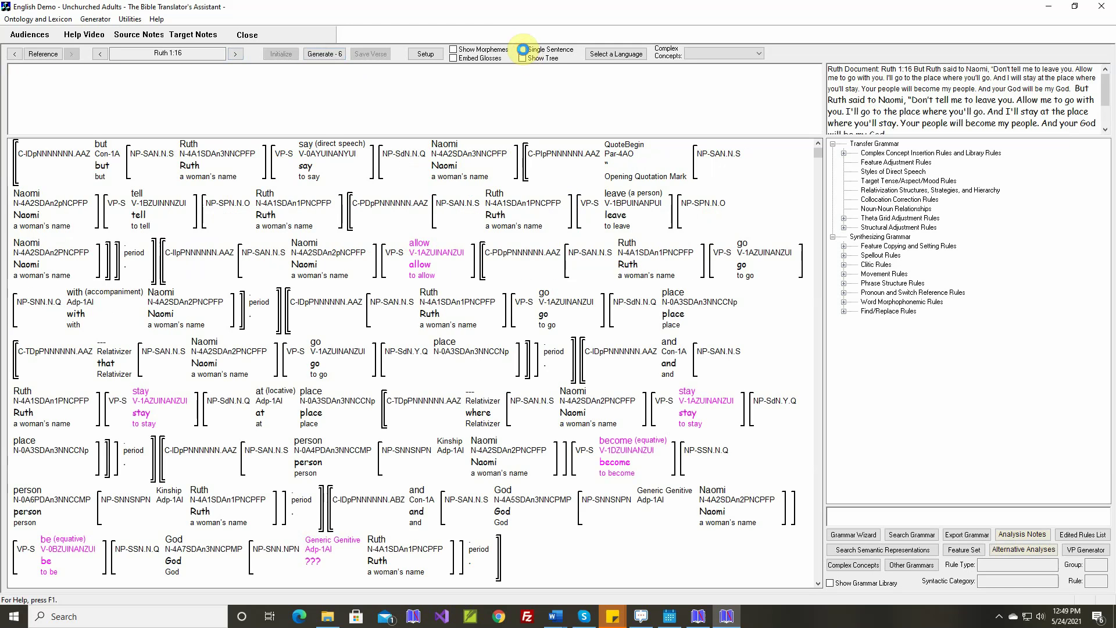
Generate the first sentence of Ruth 1:16 in single-sentence display and advance to Ruth 1:16:2
click(523, 50)
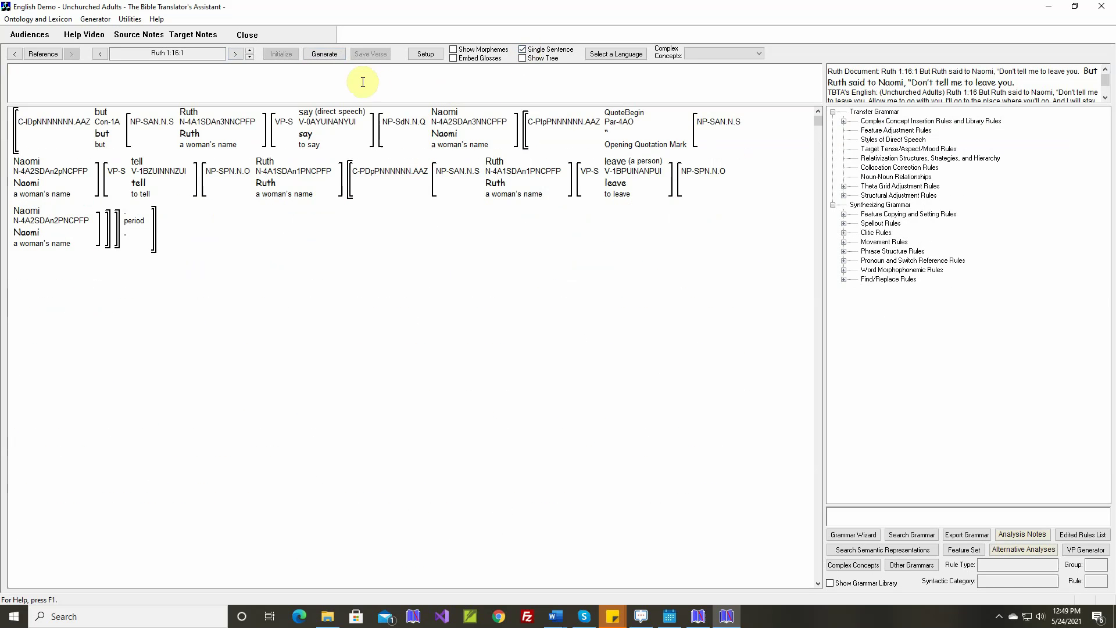
click(330, 55)
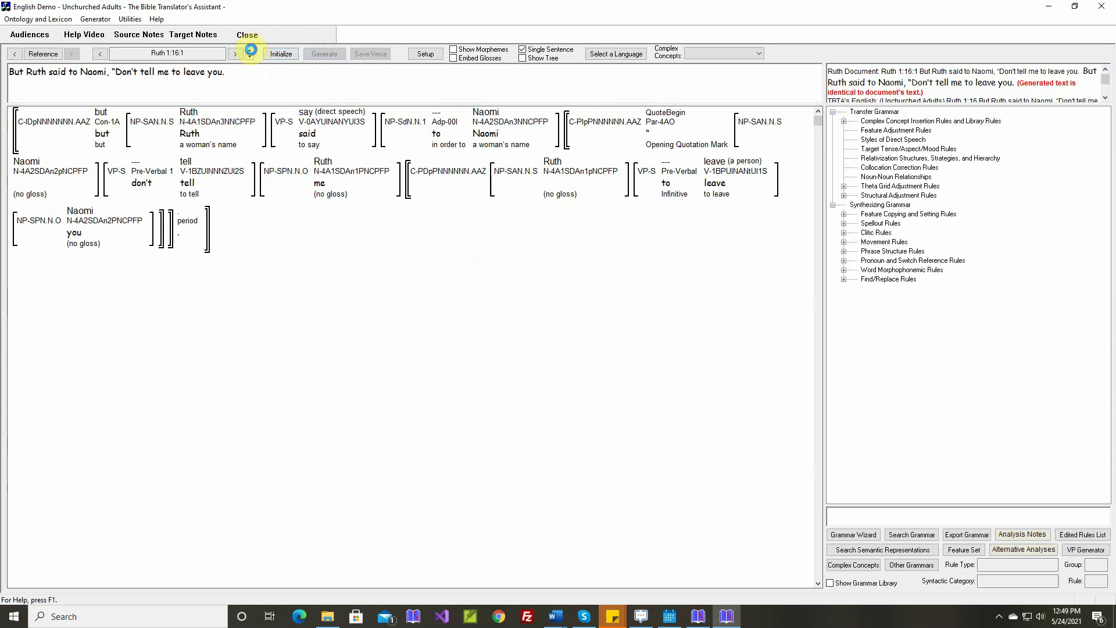
click(314, 56)
Open the theta grid adjustment rule for the event "allow" in Ruth 1:16:2 and check its beneficiary noun phrase
mouse_move(272, 114)
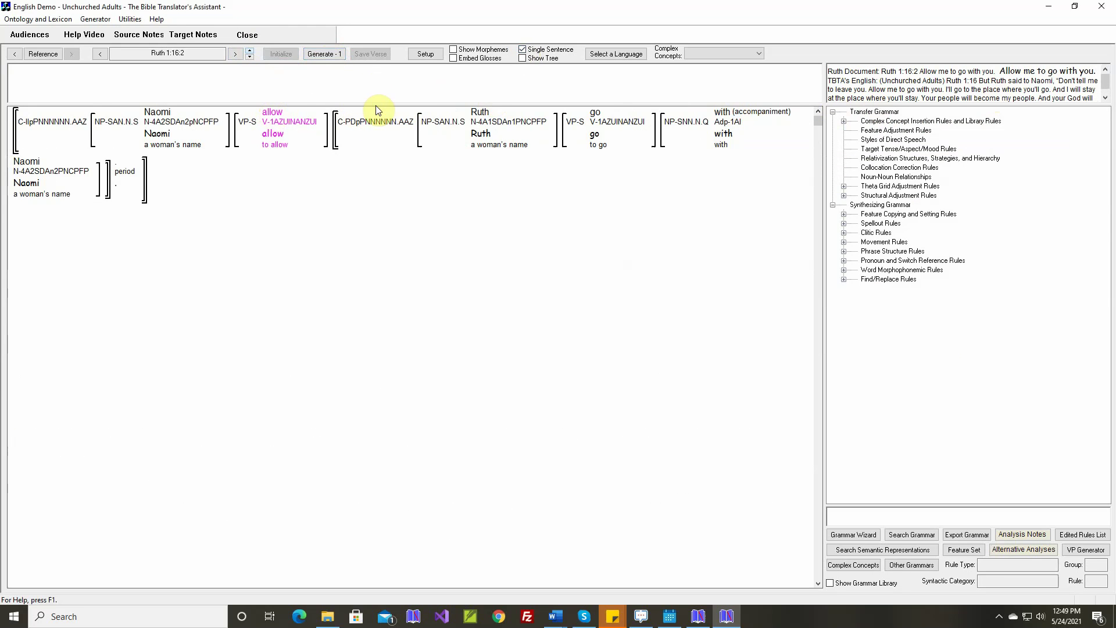
right_click(268, 119)
click(328, 214)
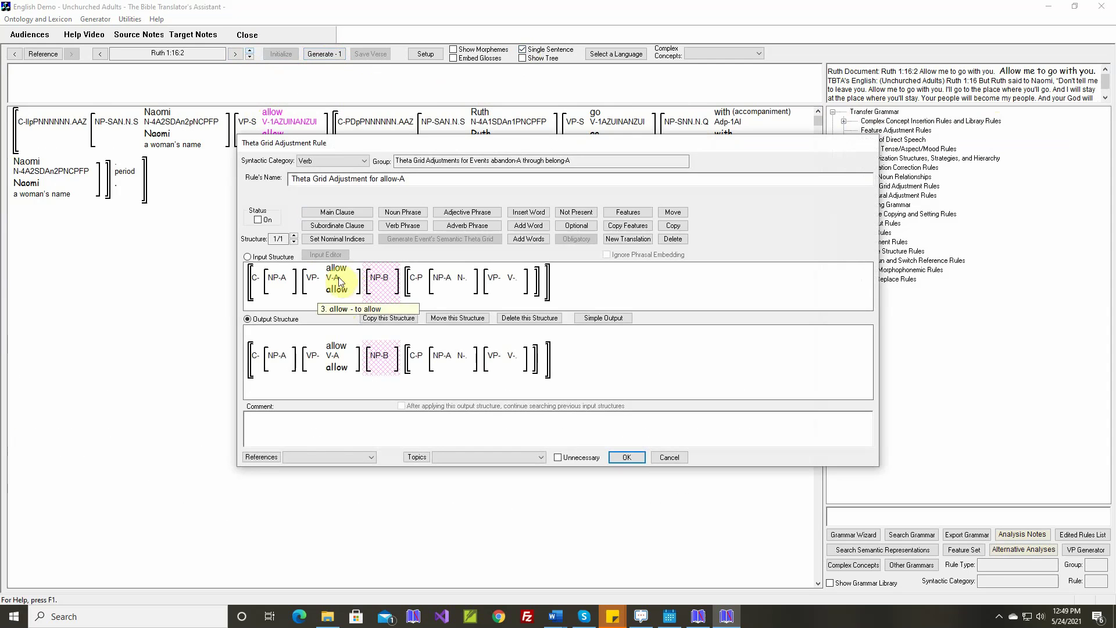
mouse_move(337, 274)
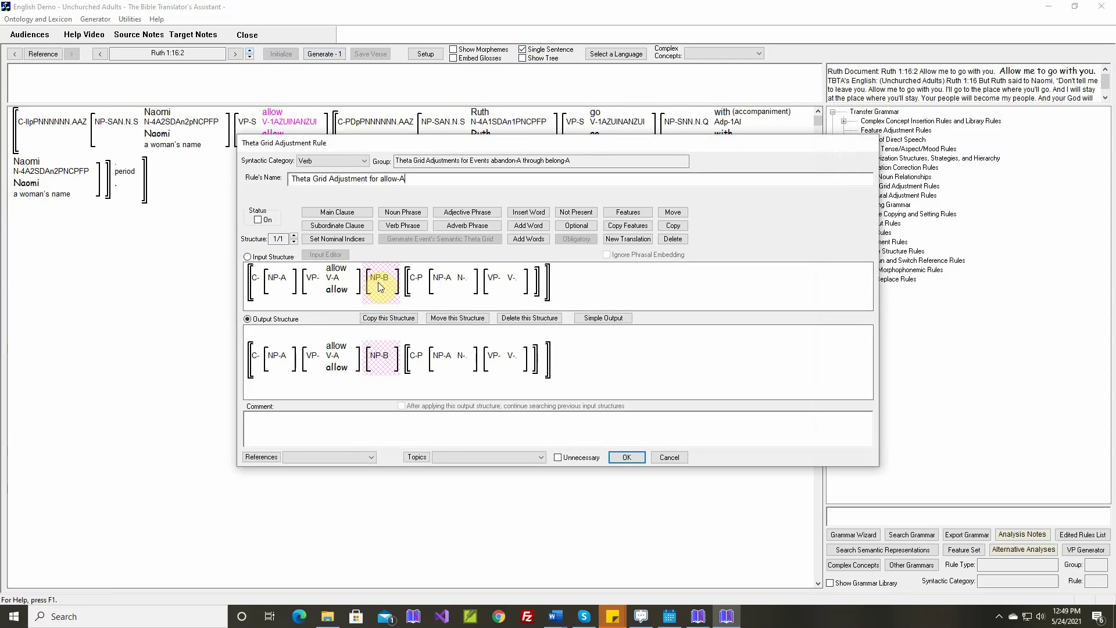
mouse_move(383, 284)
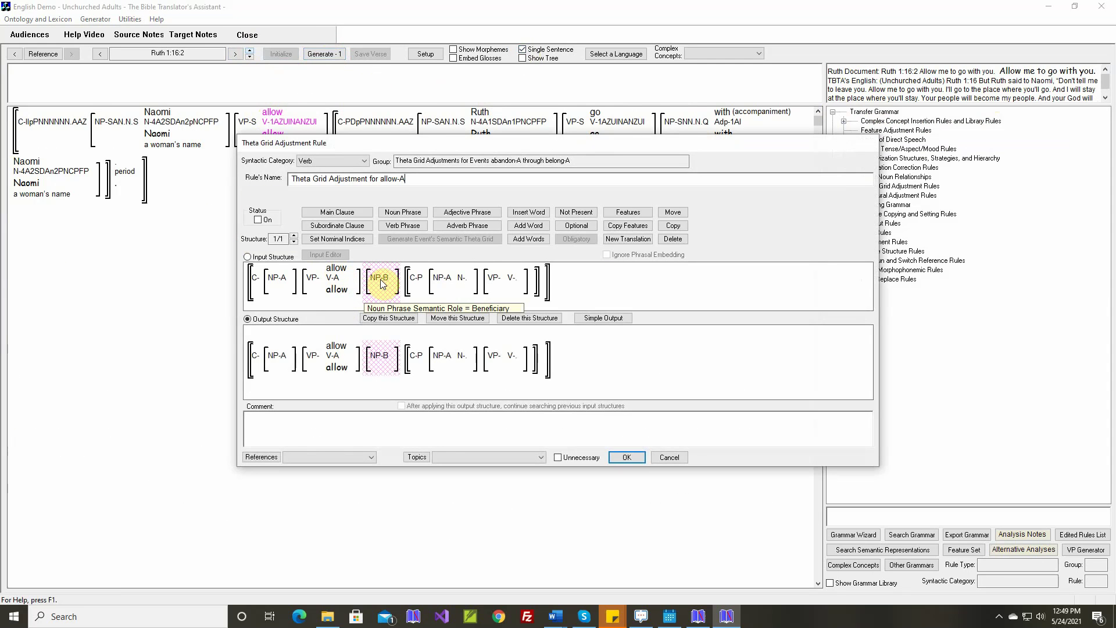
Define the beneficiary noun phrase's simple output as Oblique1 with the inserted adposition "for"
click(604, 318)
double_click(619, 313)
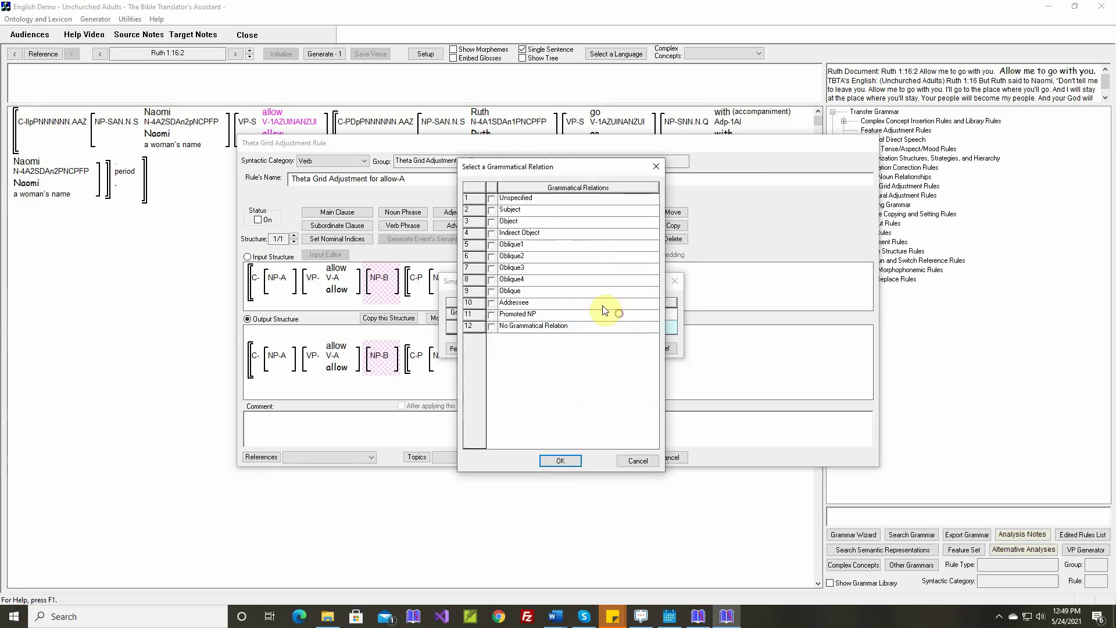
click(491, 245)
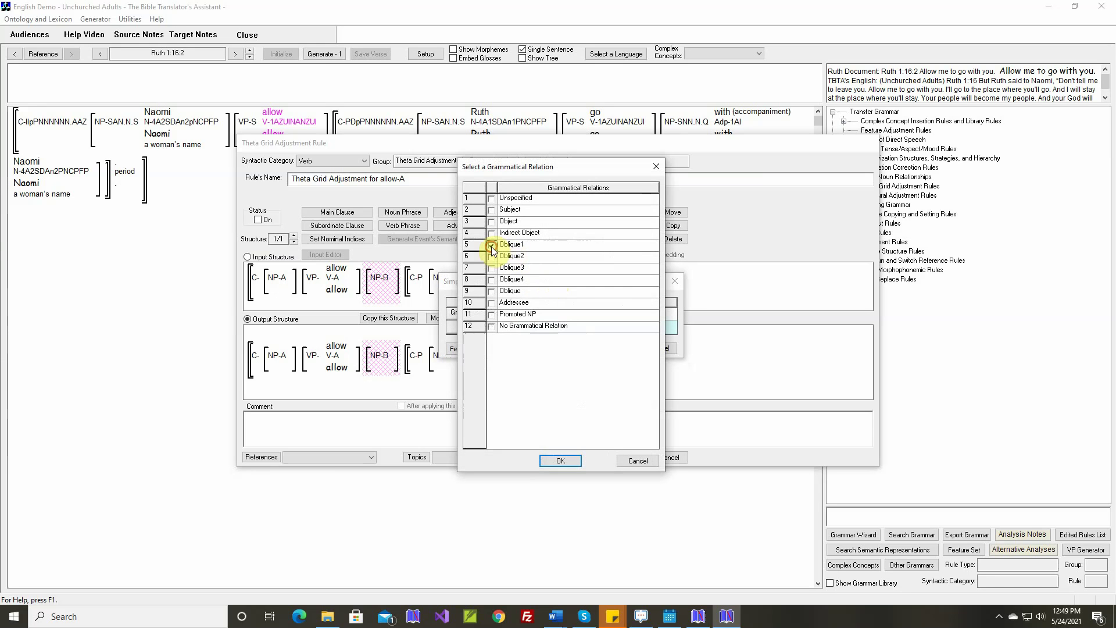
click(560, 460)
double_click(601, 324)
click(567, 326)
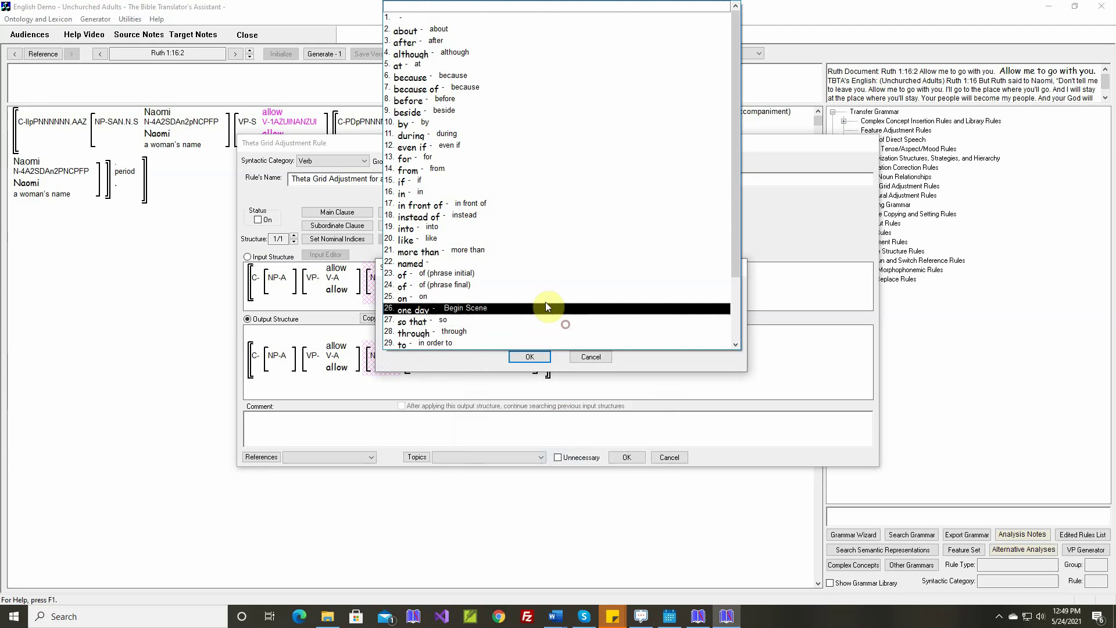
click(502, 160)
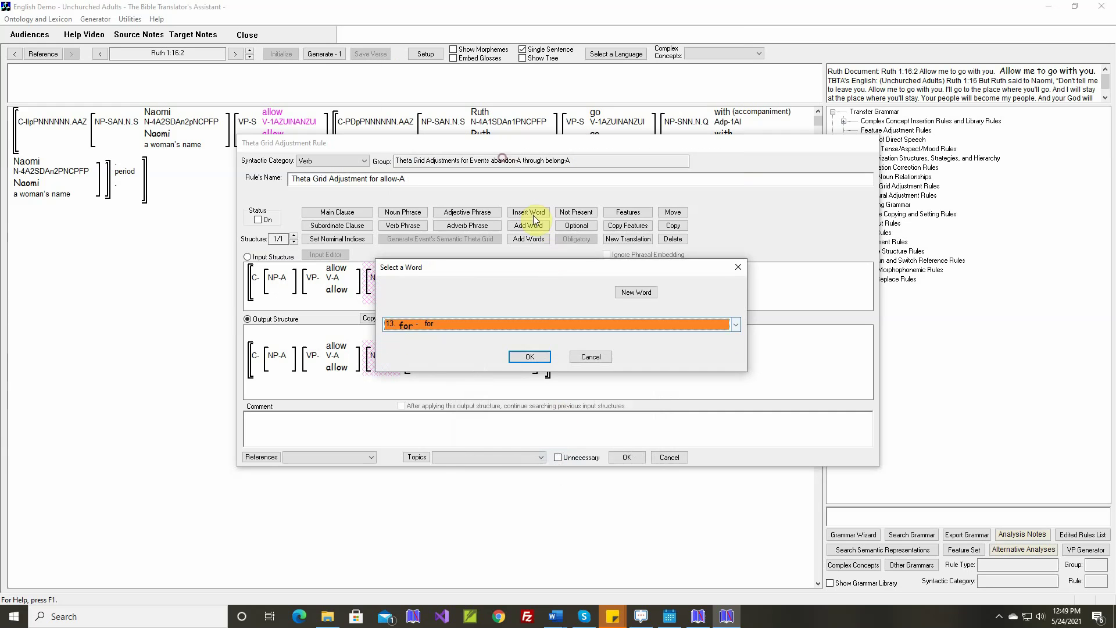
click(531, 356)
click(604, 348)
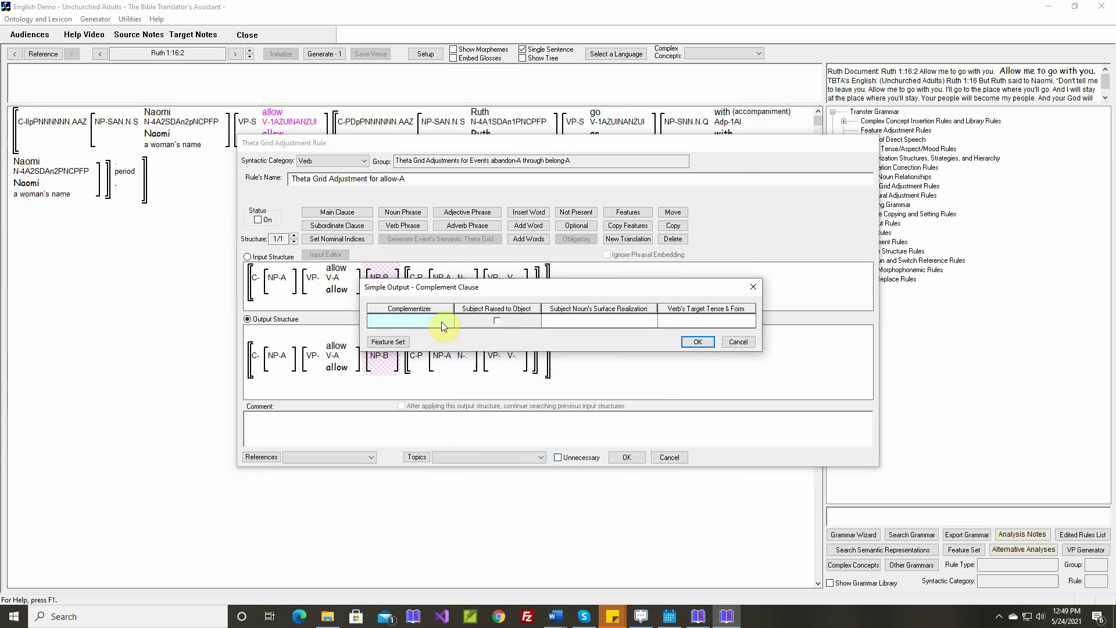
Set the complement clause to raise its subject to object, realize the subject noun as PRO, and use the 'to' Infinitive verb form
click(498, 321)
click(673, 320)
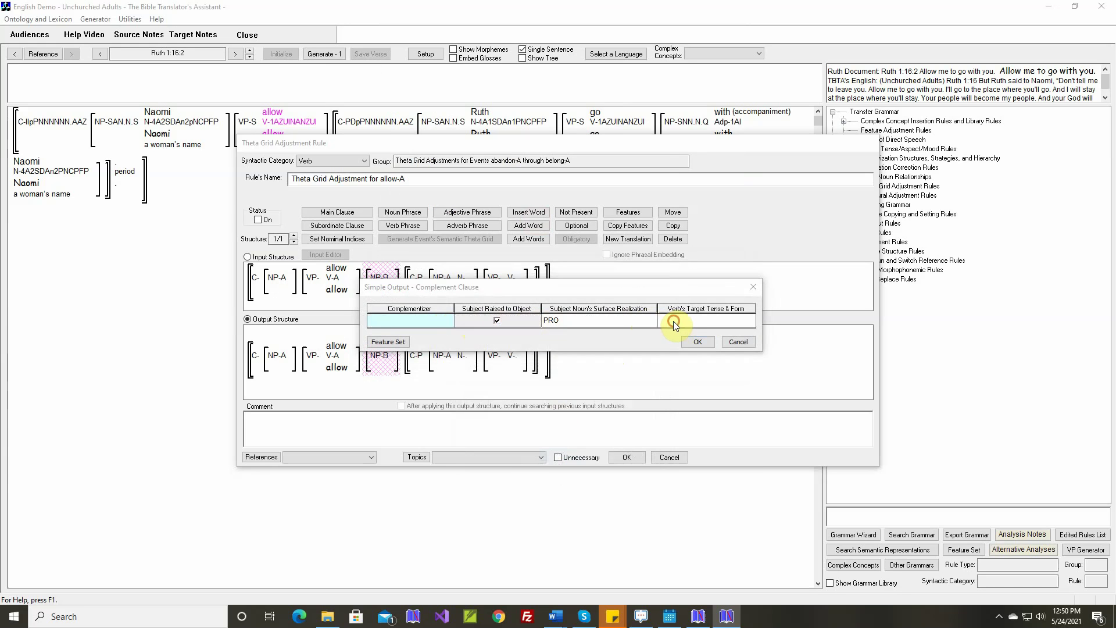
click(492, 256)
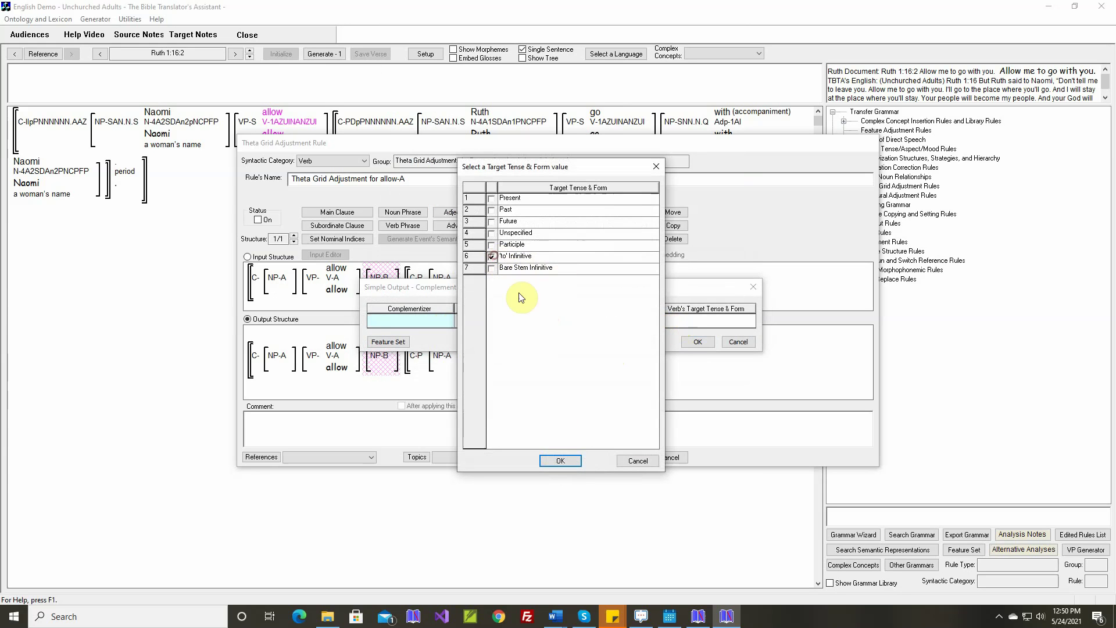
click(559, 462)
click(696, 342)
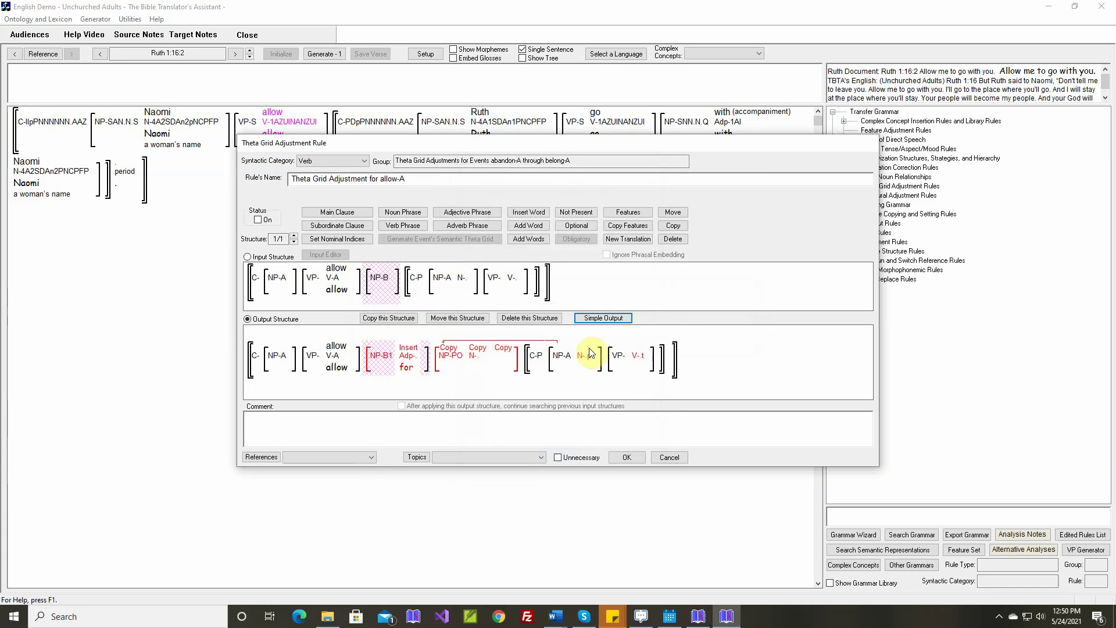
Insert the selected Word document's comment into the "allow" rule, turn the rule on, and save it
right_click(486, 418)
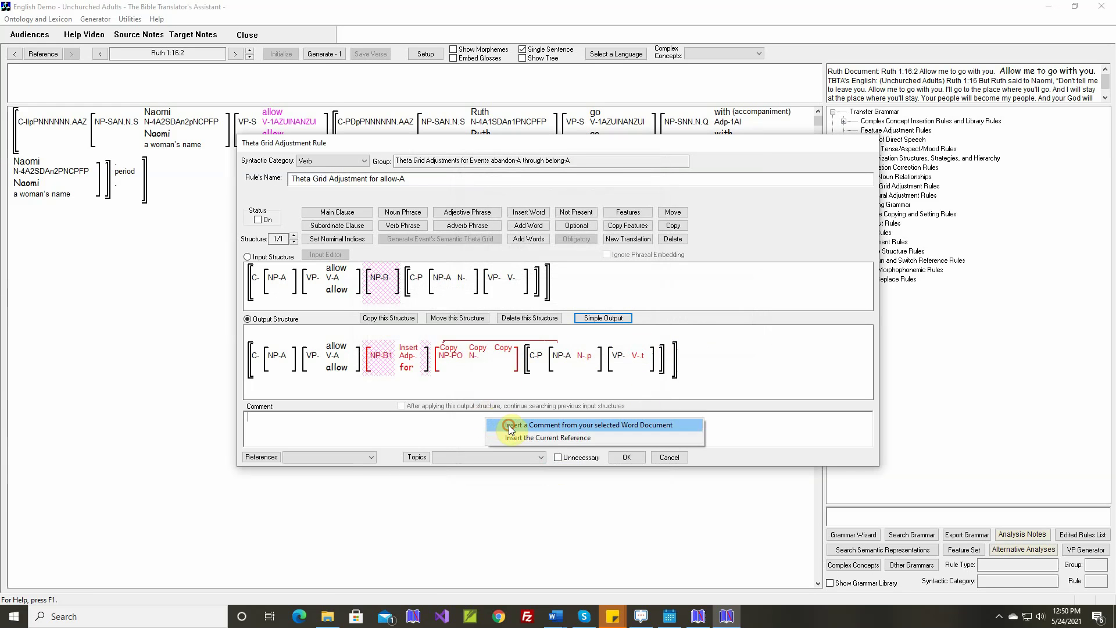
click(506, 424)
click(258, 221)
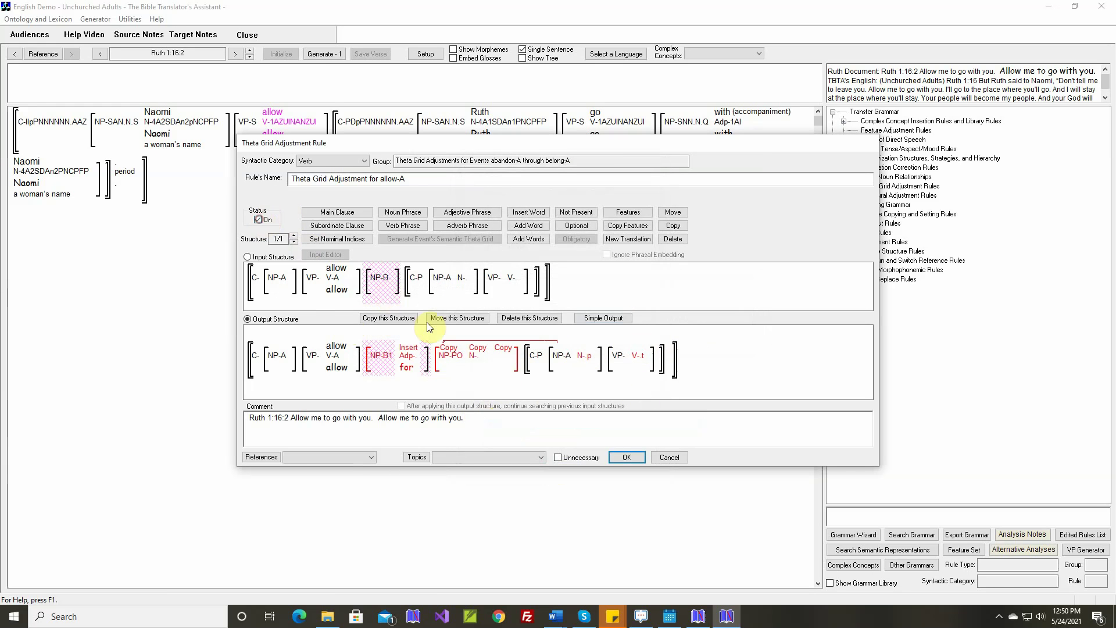
click(616, 455)
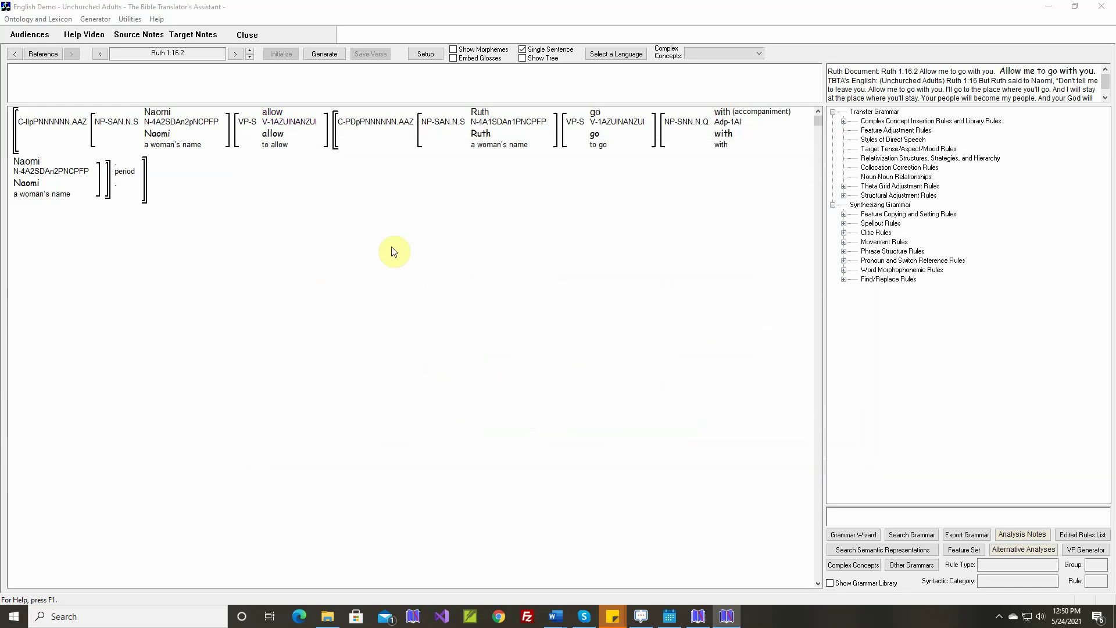
Generate the text for Ruth 1:16:2, and generate the text for the following sentence, Ruth 1:16:3
click(326, 54)
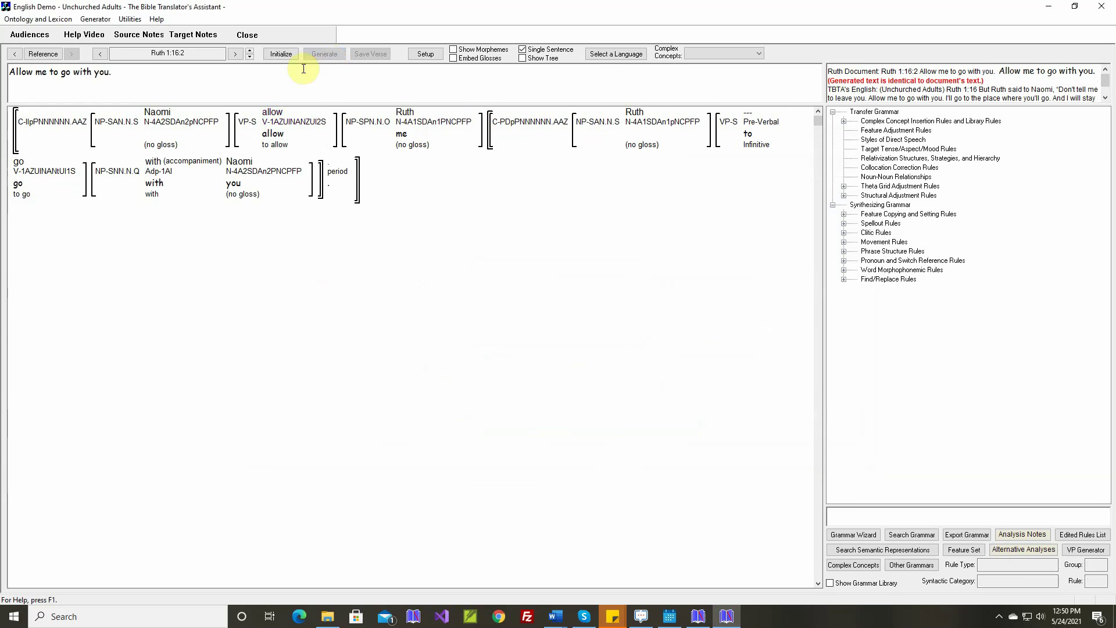
click(249, 51)
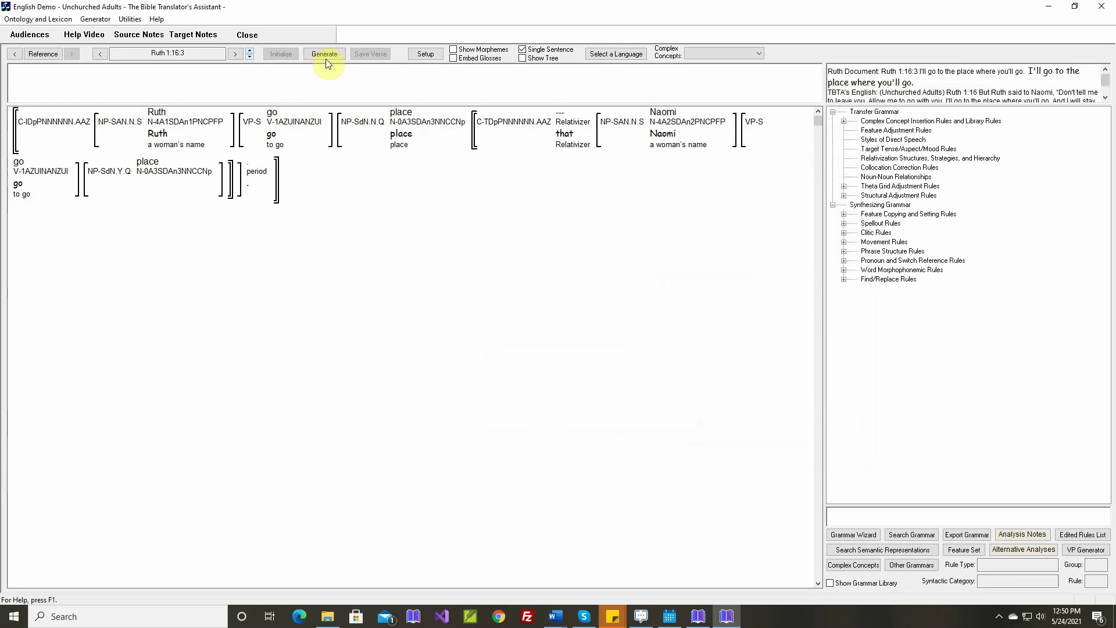
click(325, 53)
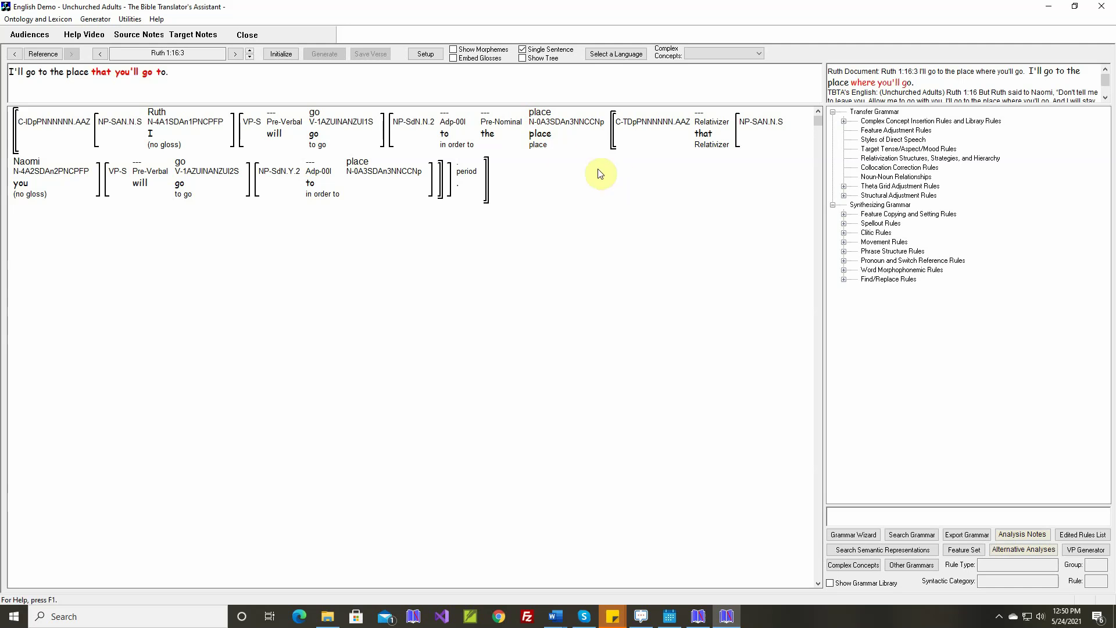
Examine the second structure of the relative clause restructuring rule, comparing its "that ... at" input with its "where" output, and close without changes
mouse_move(708, 142)
double_click(918, 161)
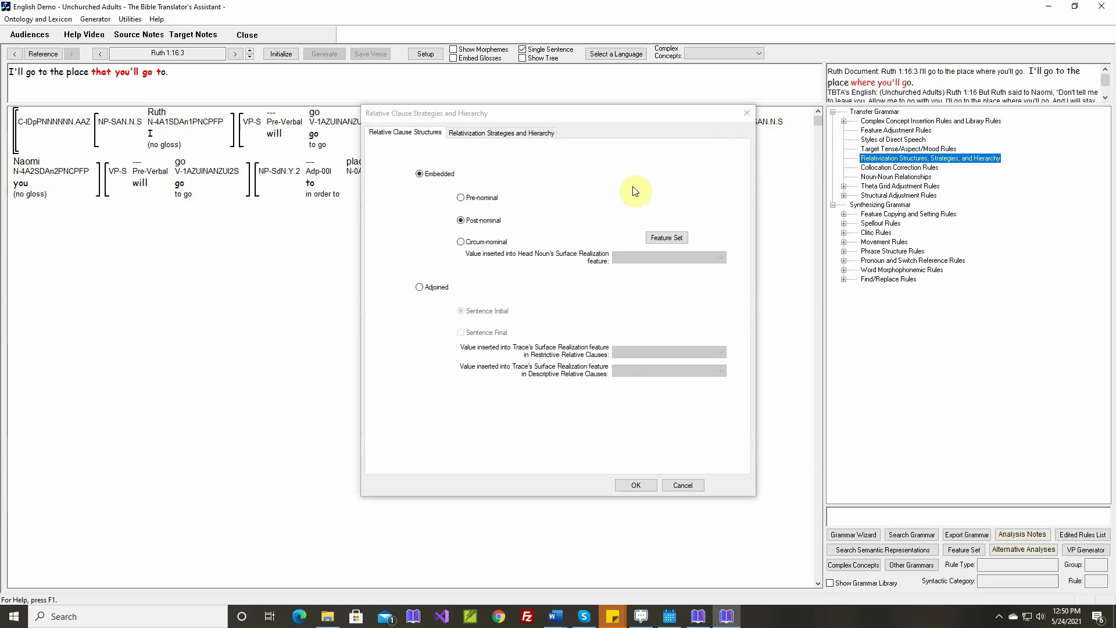
click(517, 133)
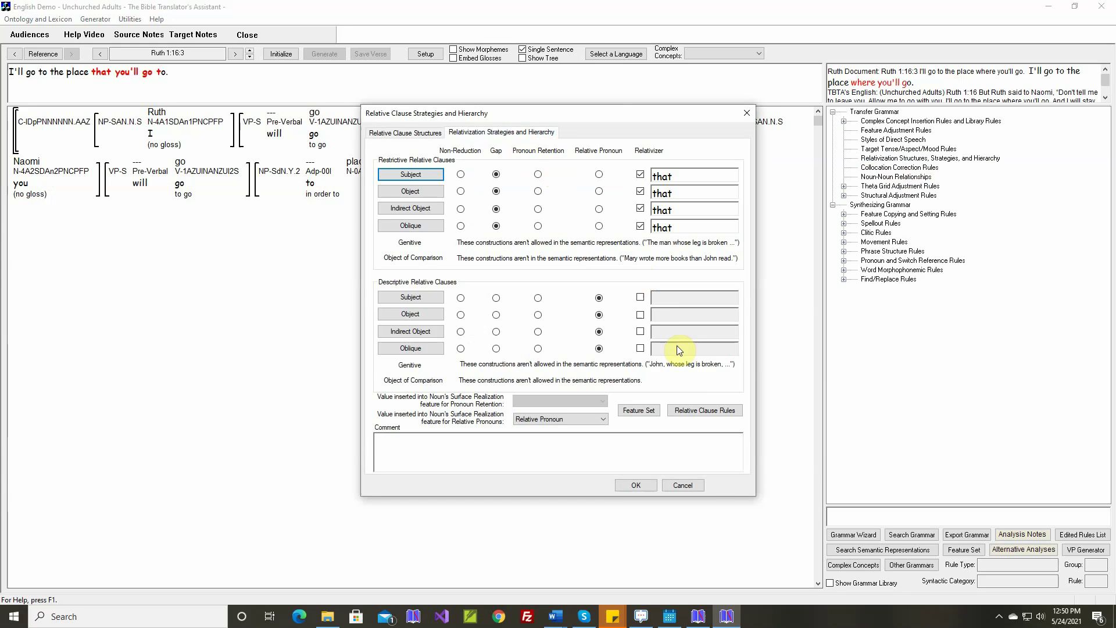
click(706, 410)
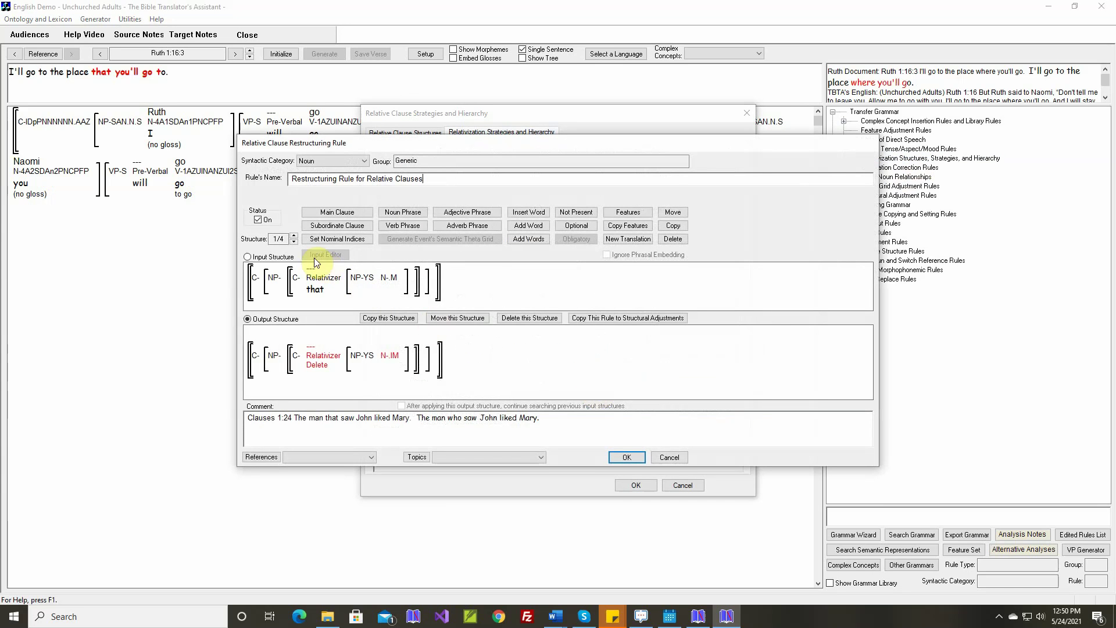
click(295, 238)
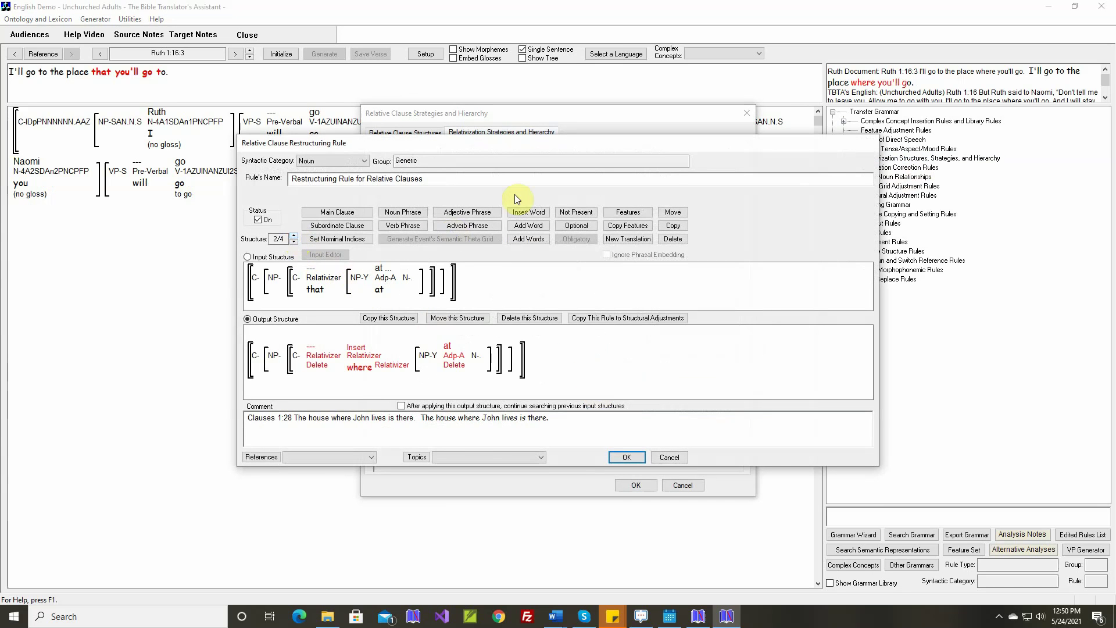
drag(535, 145, 544, 207)
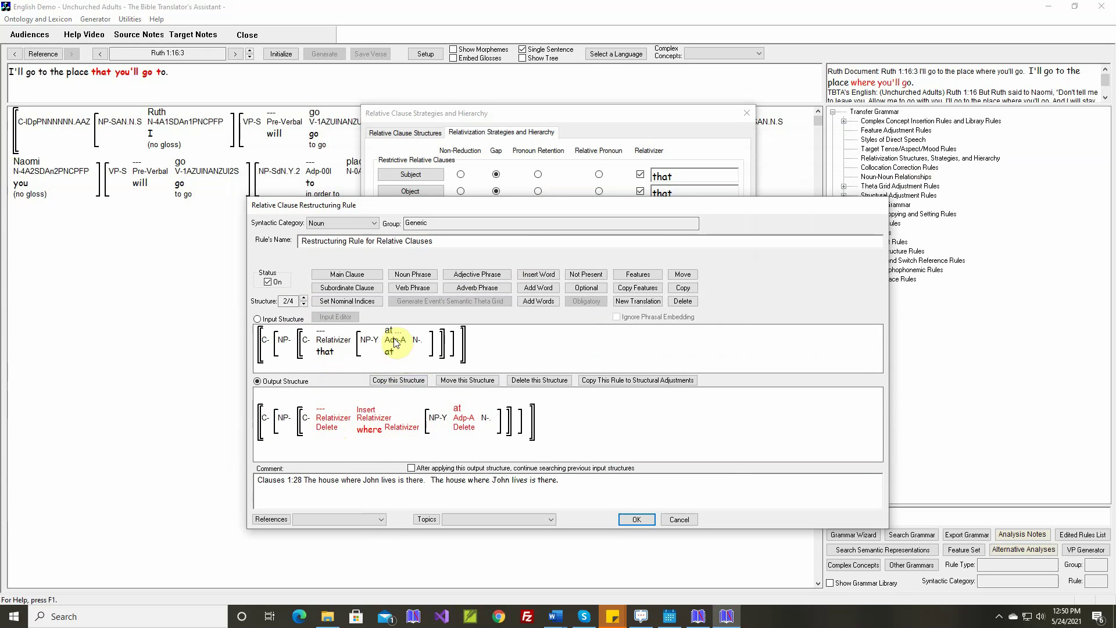
mouse_move(393, 338)
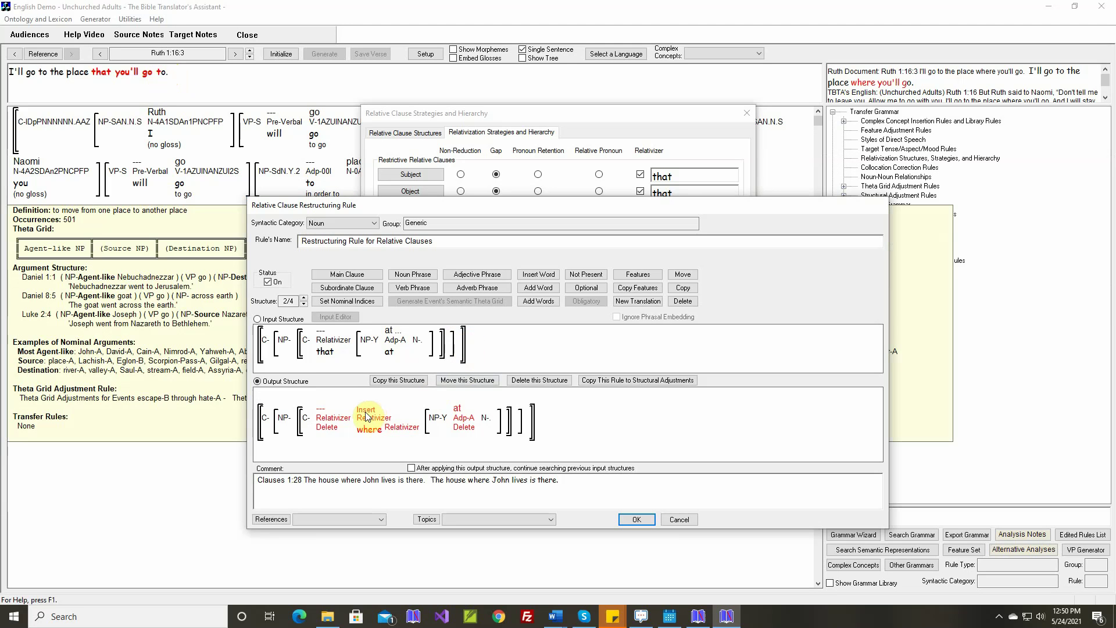
click(675, 521)
click(675, 487)
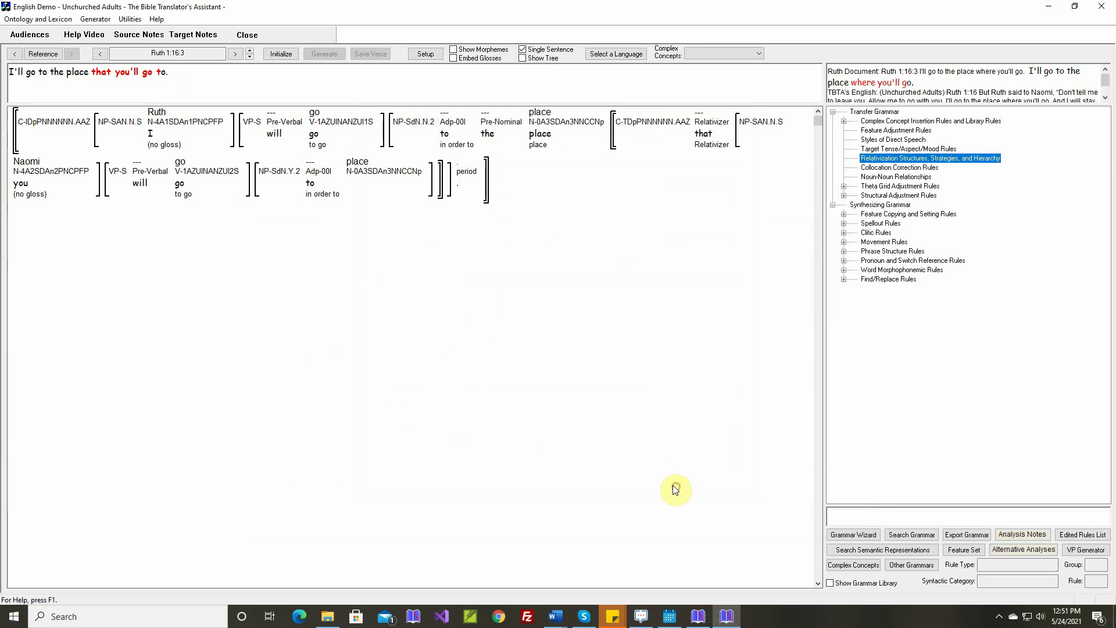
Check the adposition of "go" in Ruth 1:16:3, review the "where" restructuring rule for relative clauses again, and close it without changes
mouse_move(311, 187)
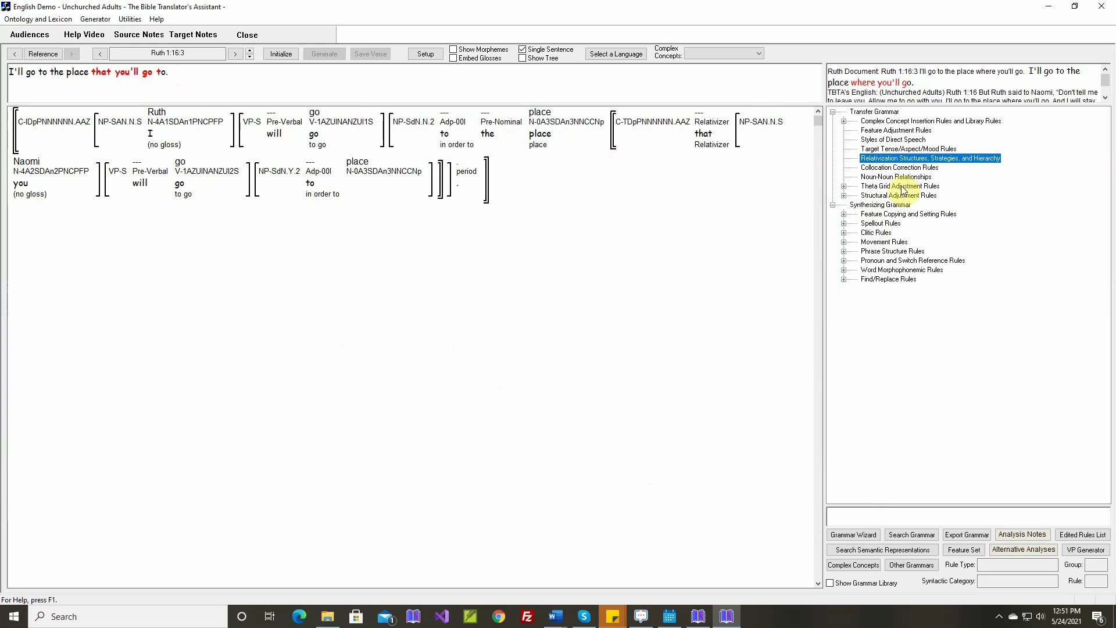
double_click(972, 162)
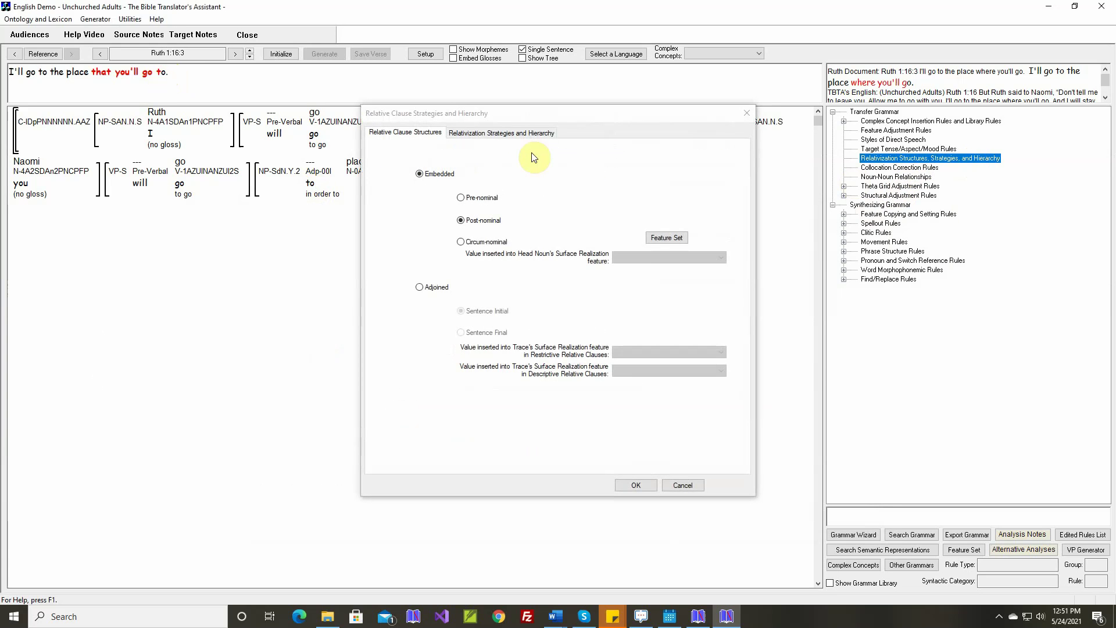
click(509, 134)
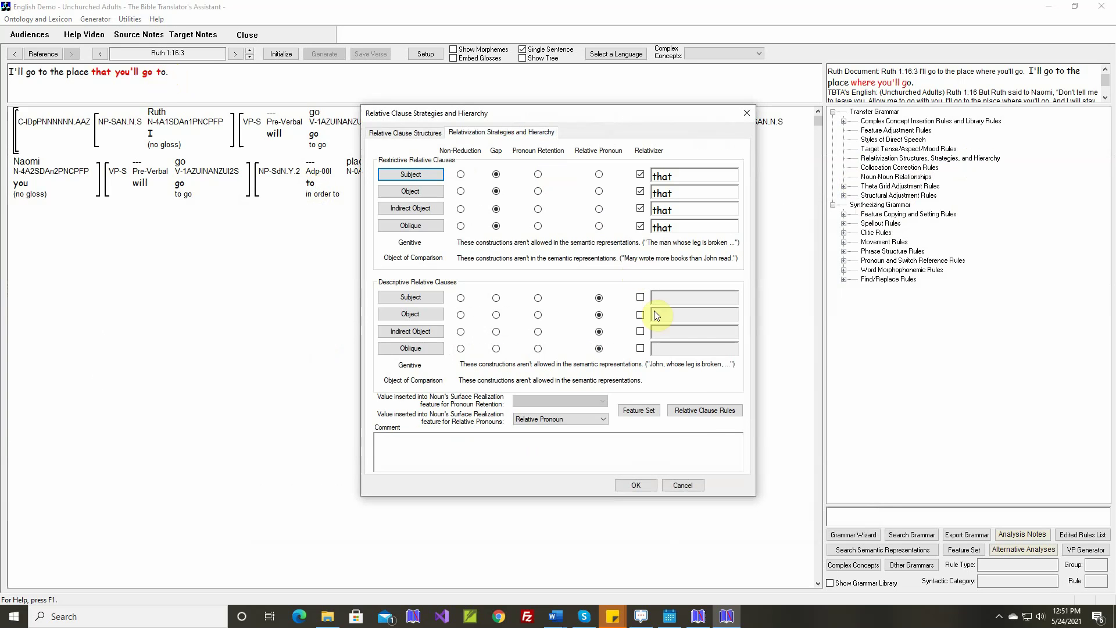
click(704, 411)
click(294, 238)
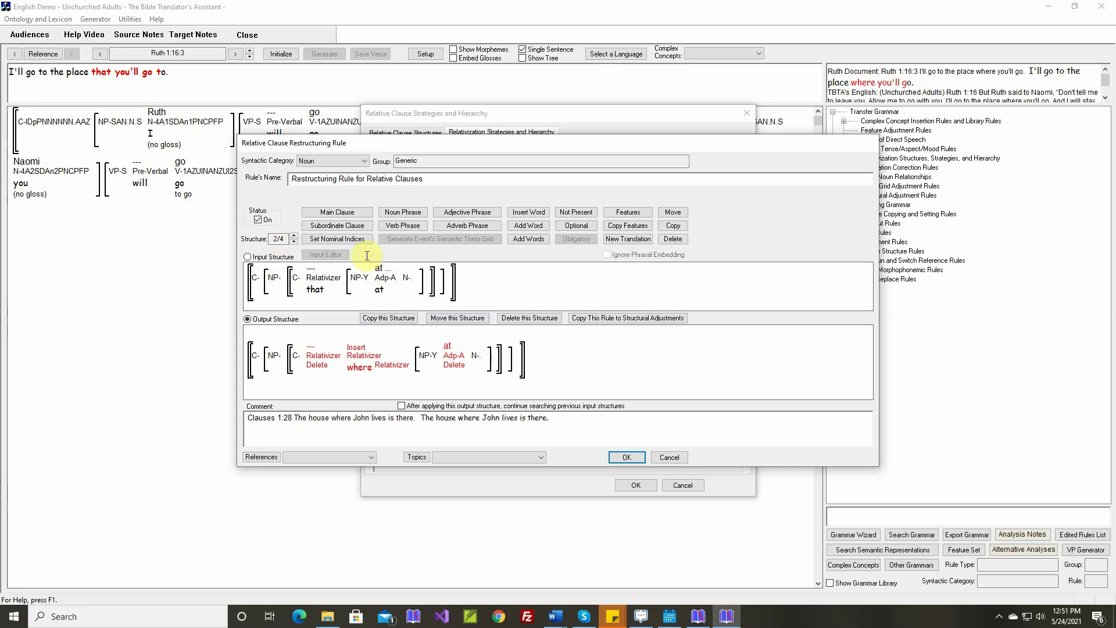
click(668, 458)
click(679, 484)
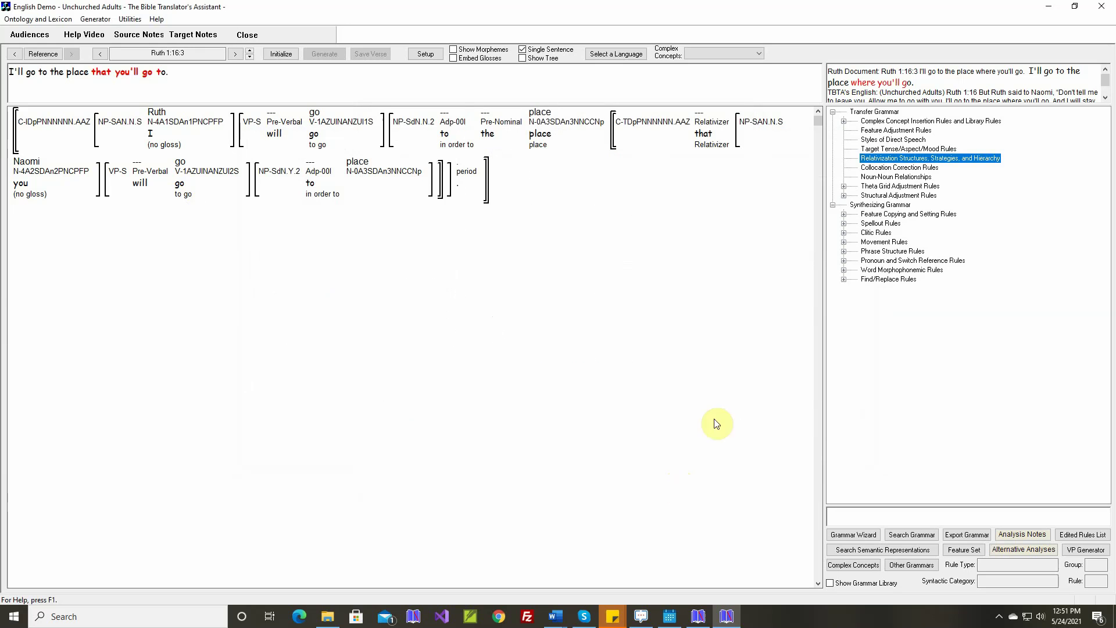
Create a noun structural adjustment rule named "Relative Clauses" under Subordinate Clauses, with the input structure (np n [ (np n)])
click(845, 196)
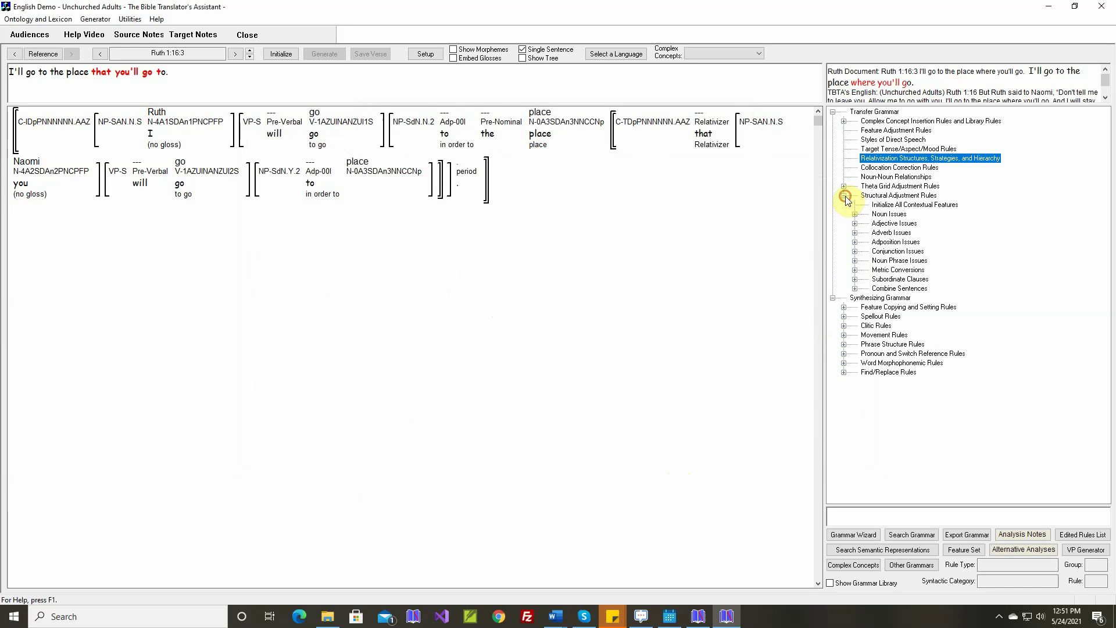
click(855, 280)
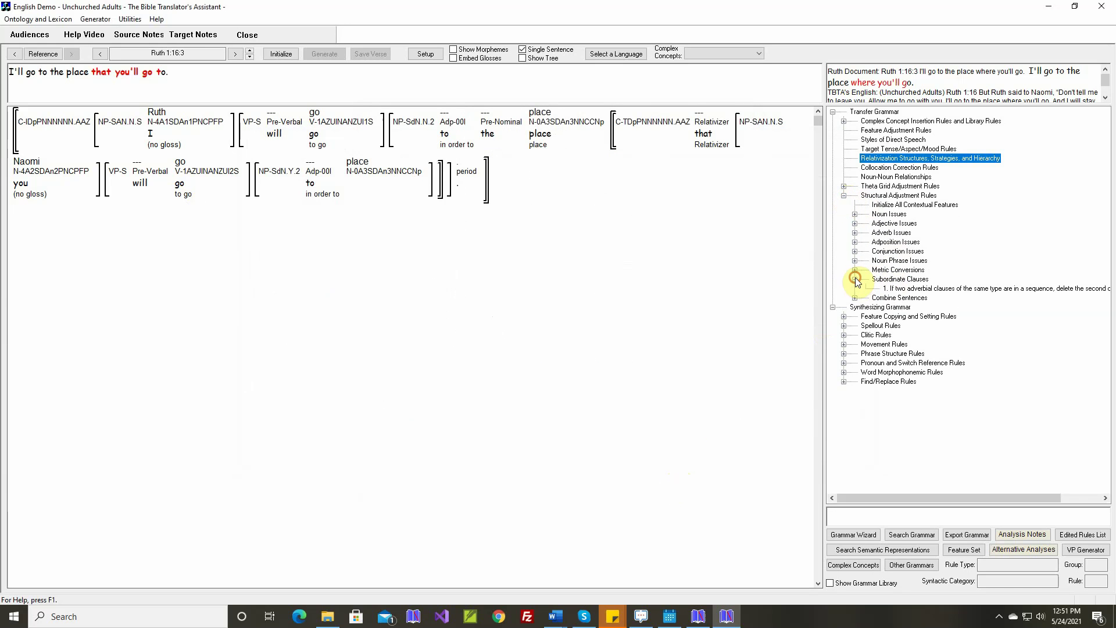
double_click(899, 281)
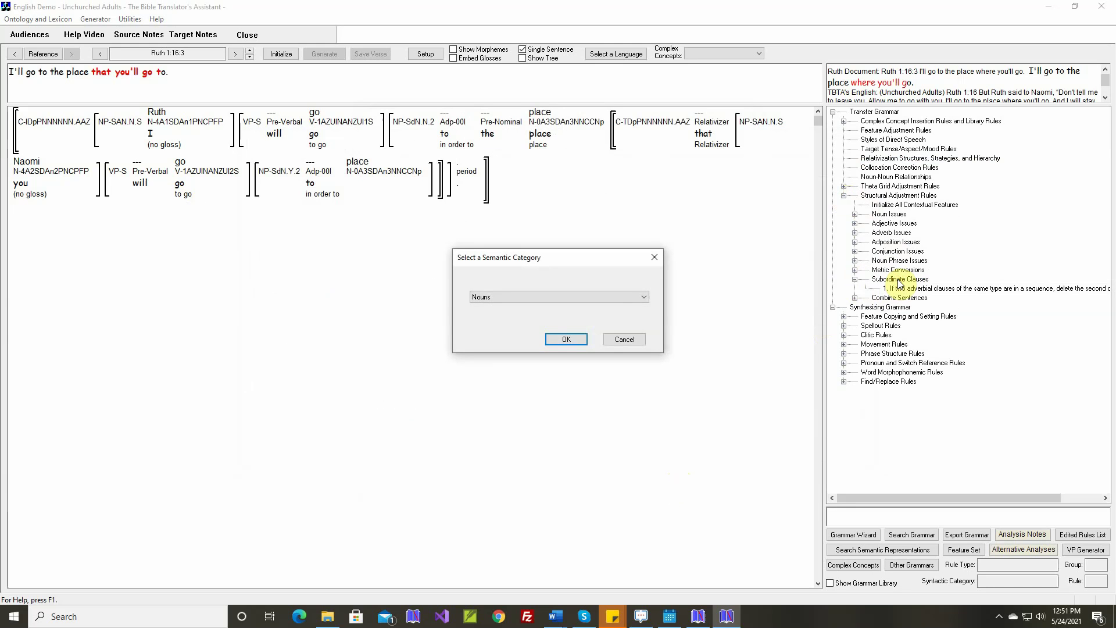
click(565, 337)
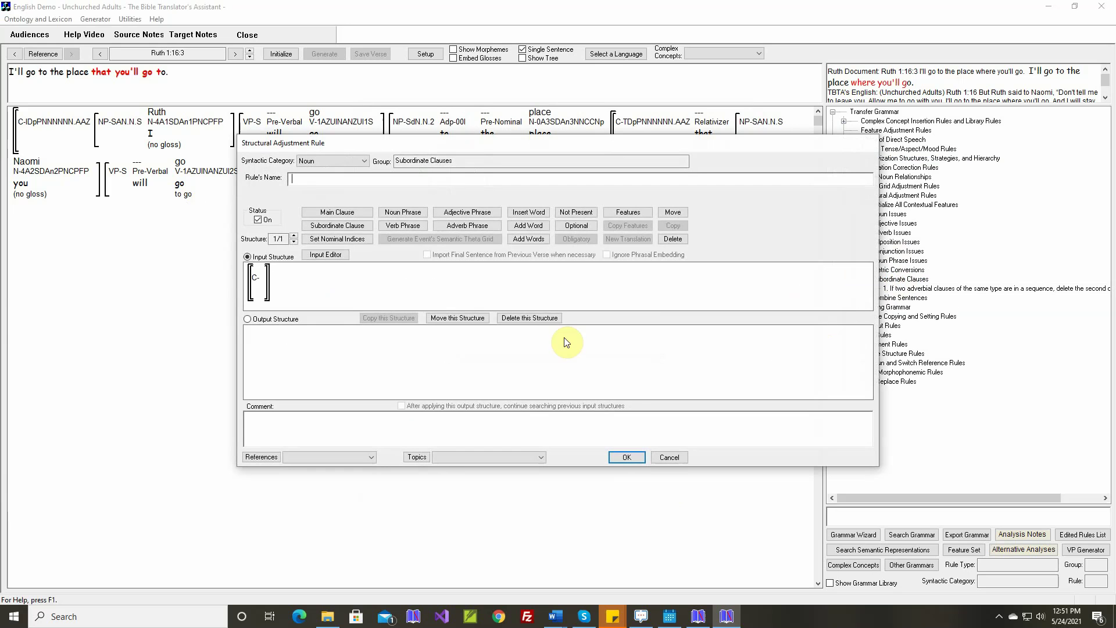
text(Relative Clauses)
click(332, 256)
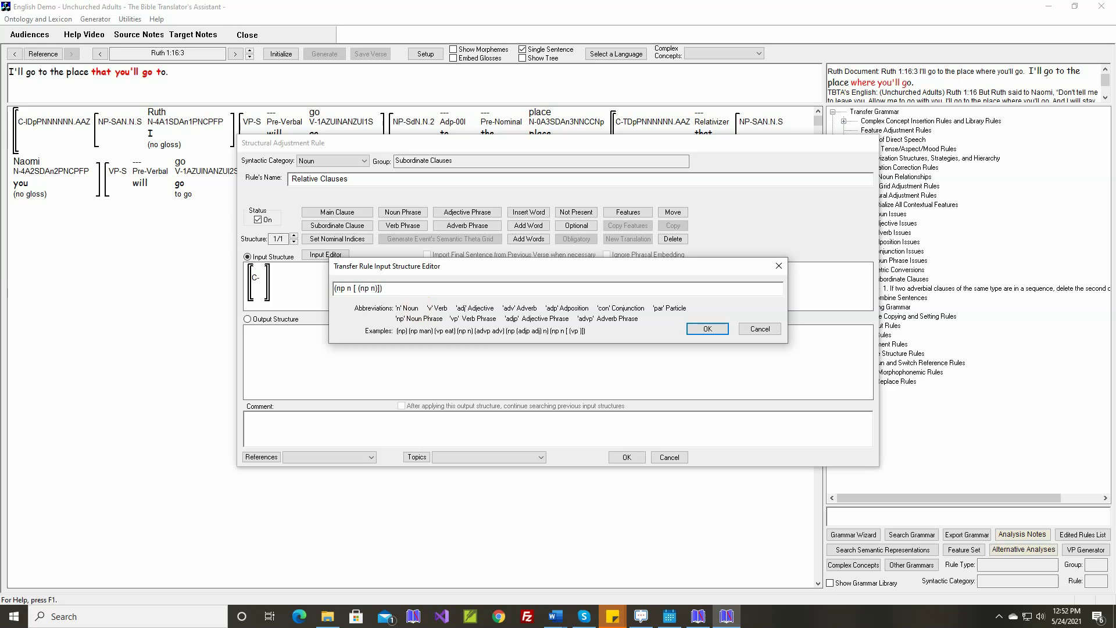
click(712, 329)
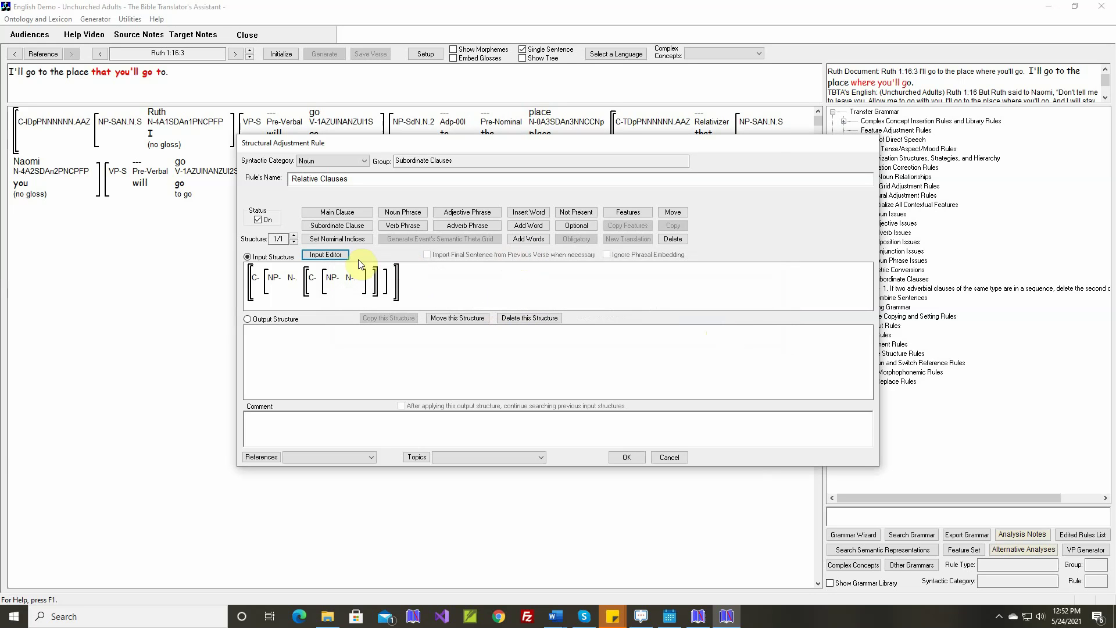
Assign the nominal index i to both the head noun and the embedded clause's noun in the input structure
click(337, 239)
click(290, 278)
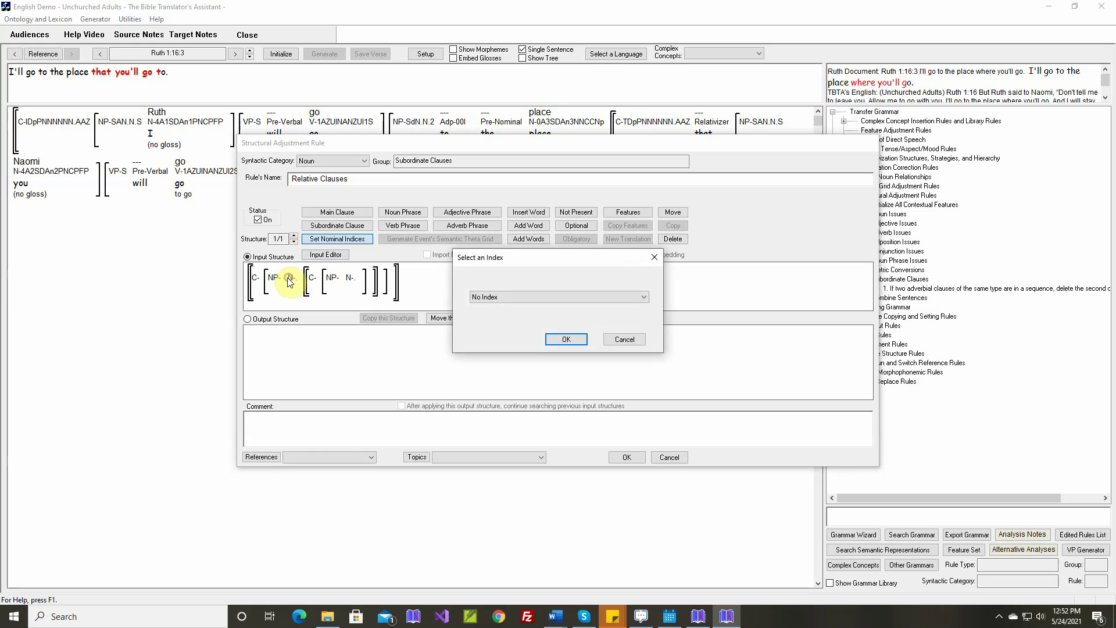
click(474, 299)
click(511, 312)
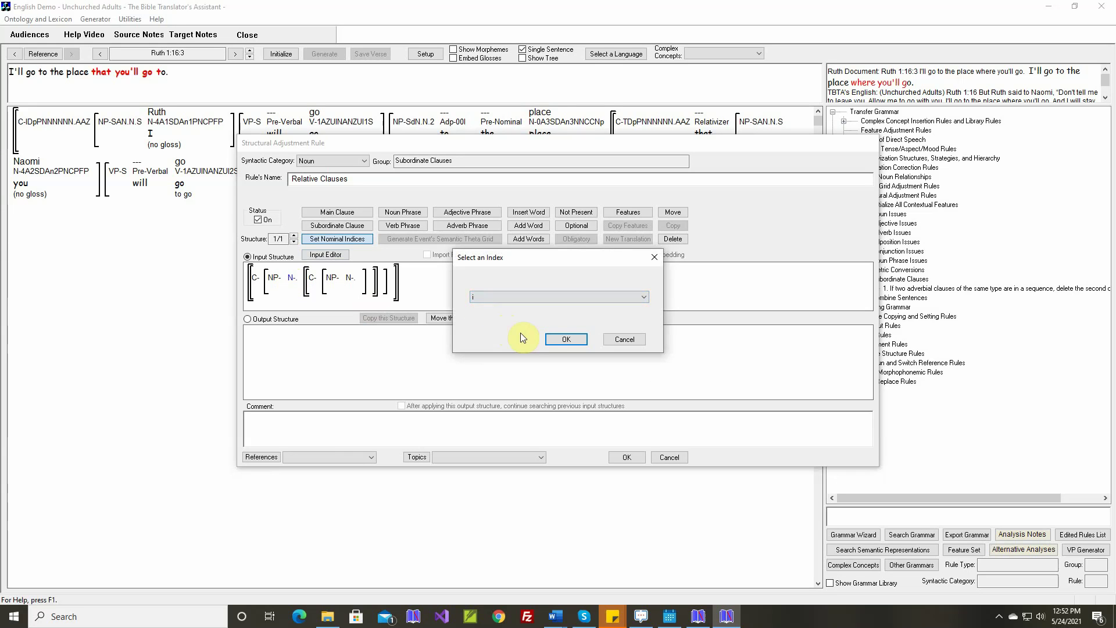
click(559, 339)
click(350, 278)
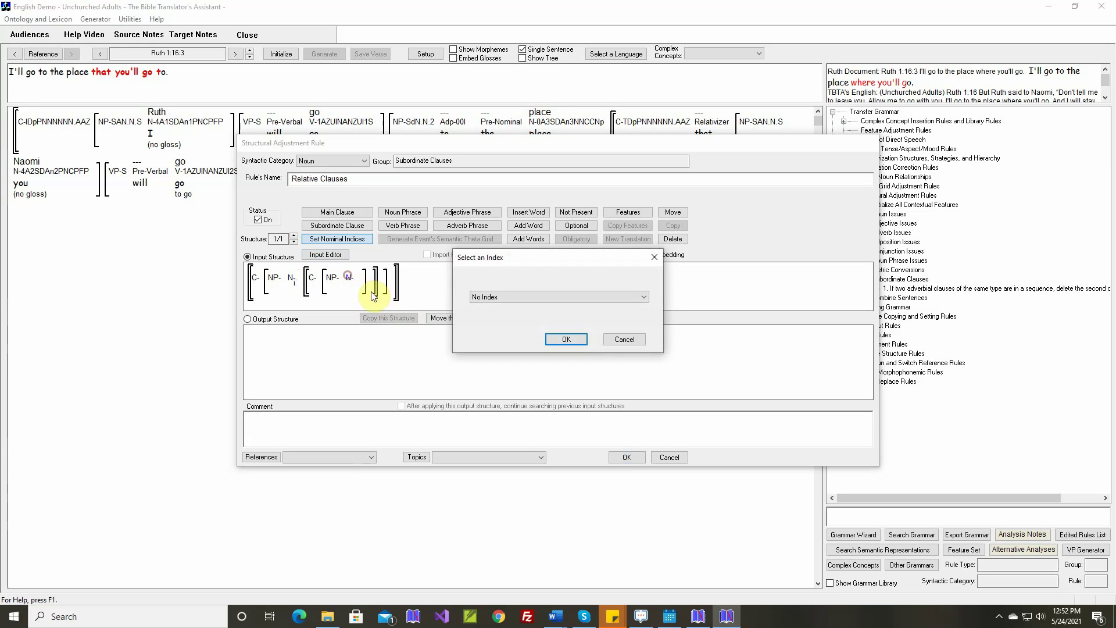
click(482, 298)
click(481, 300)
click(487, 318)
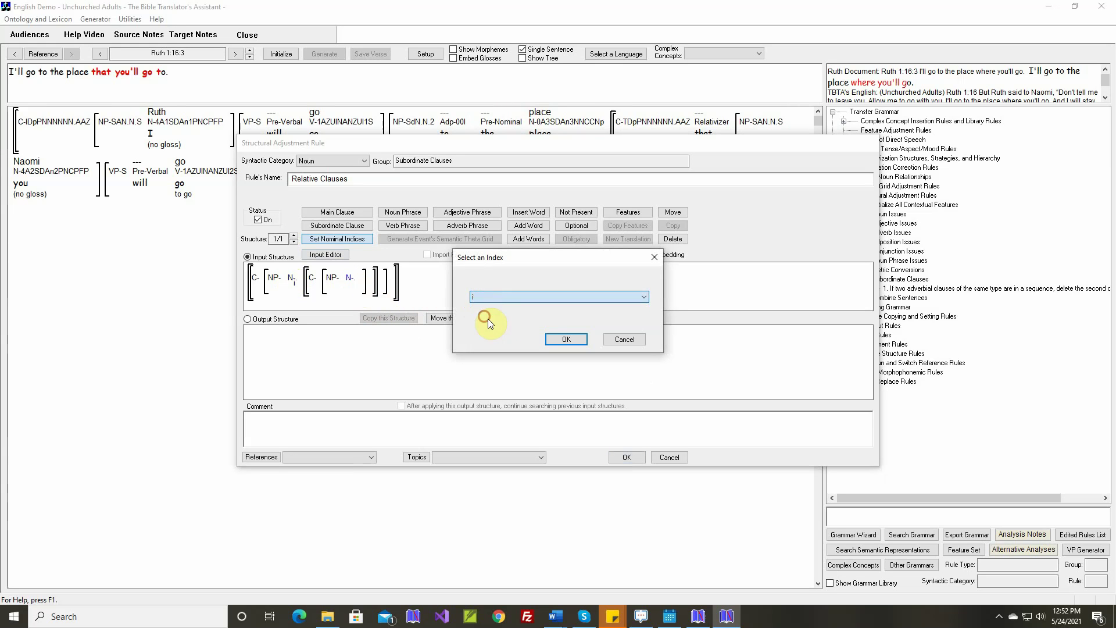
click(562, 342)
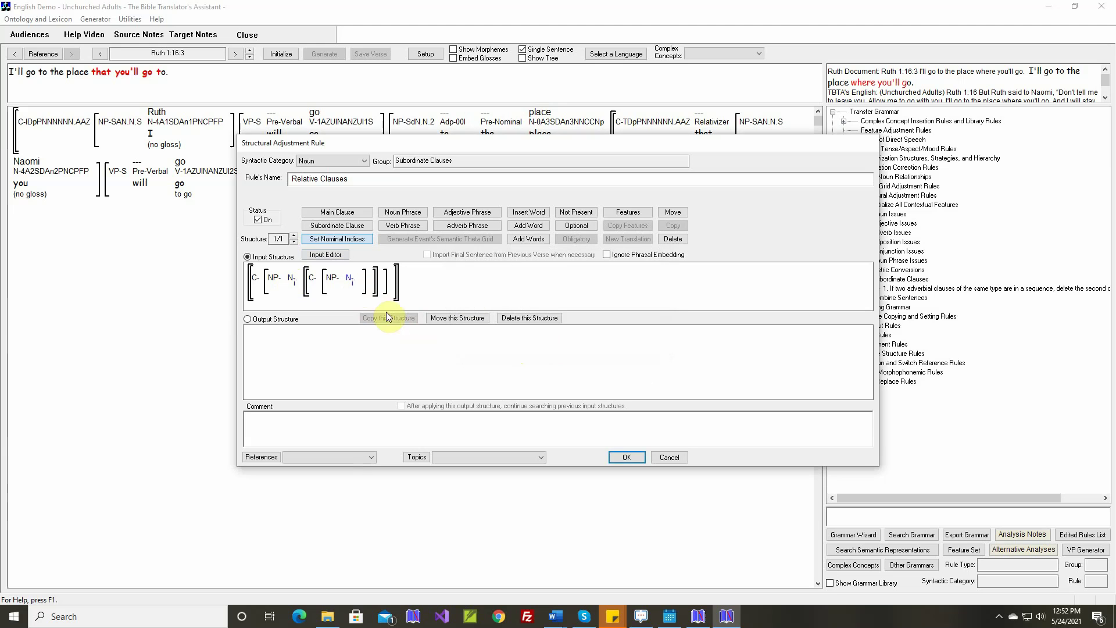
Set the Relativized feature of the embedded clause's noun phrase to Yes
click(628, 213)
click(332, 278)
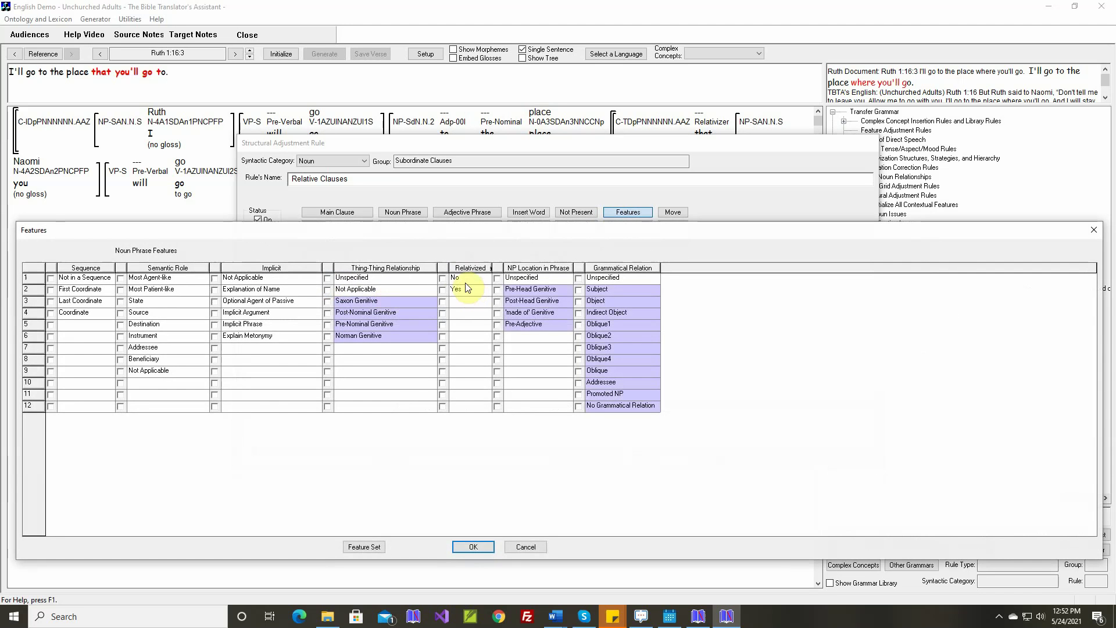
click(443, 290)
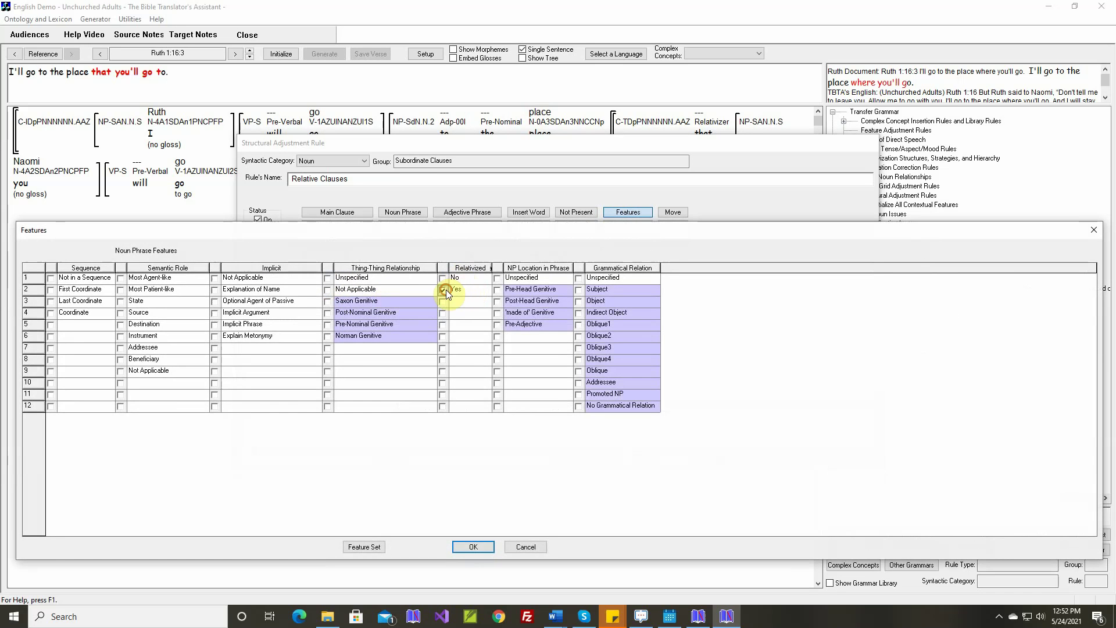
click(473, 546)
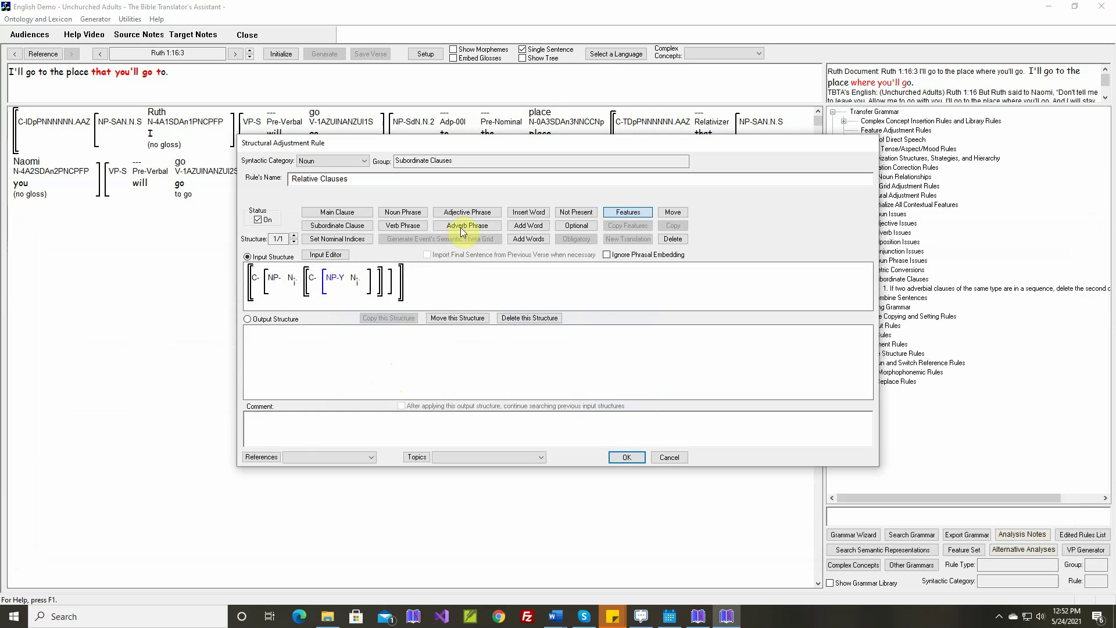
Insert the target adposition "to" (in order to) before the noun in the relativized noun phrase of the input structure
click(528, 212)
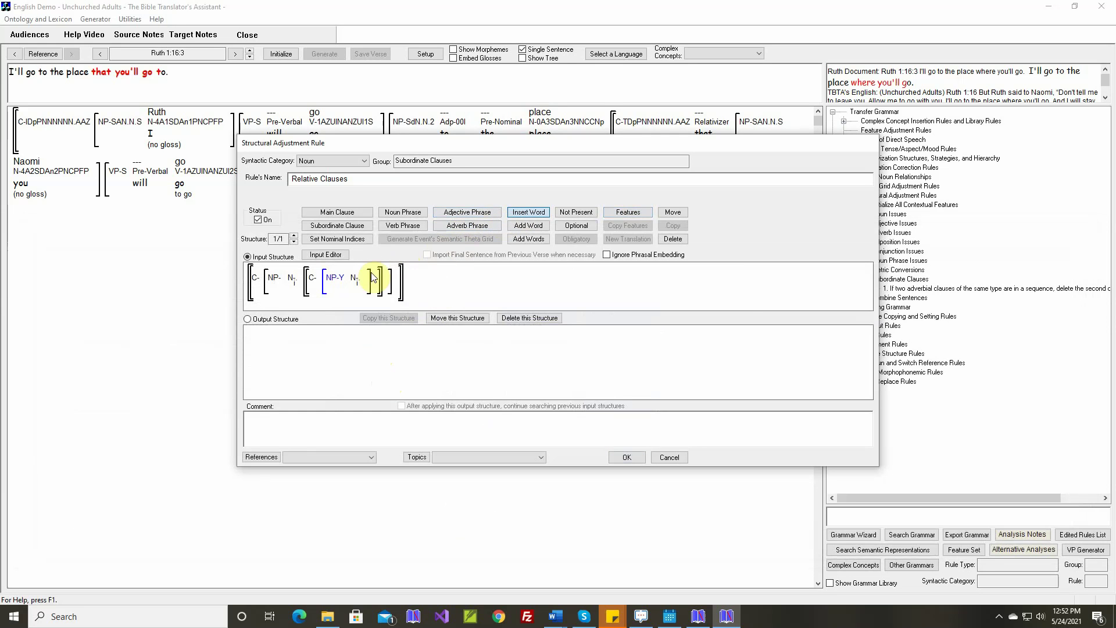
click(352, 279)
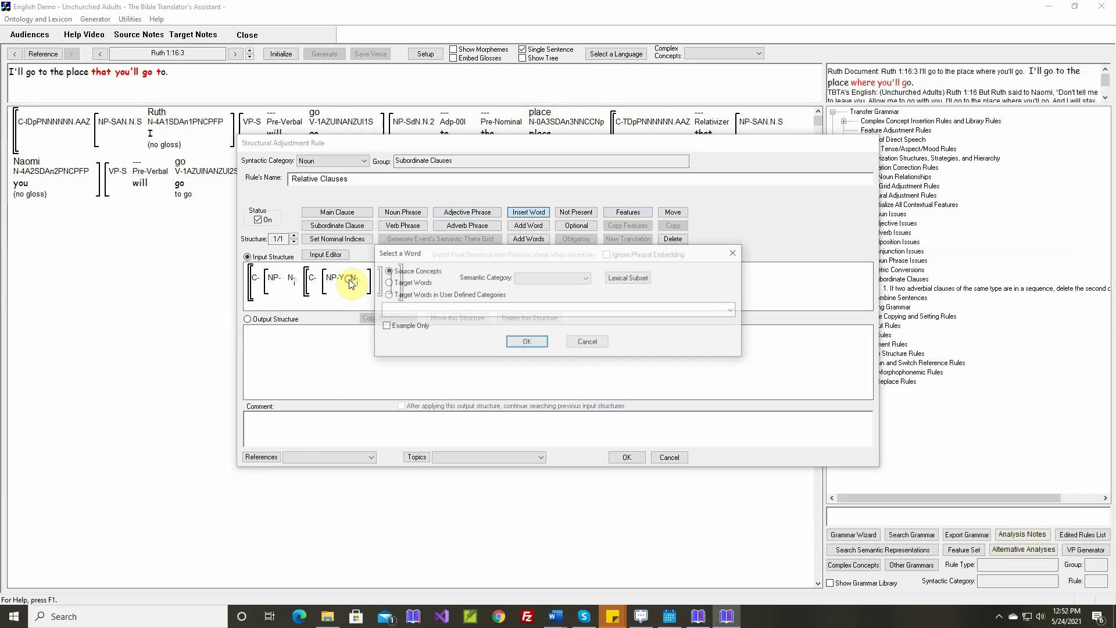
click(408, 284)
click(586, 278)
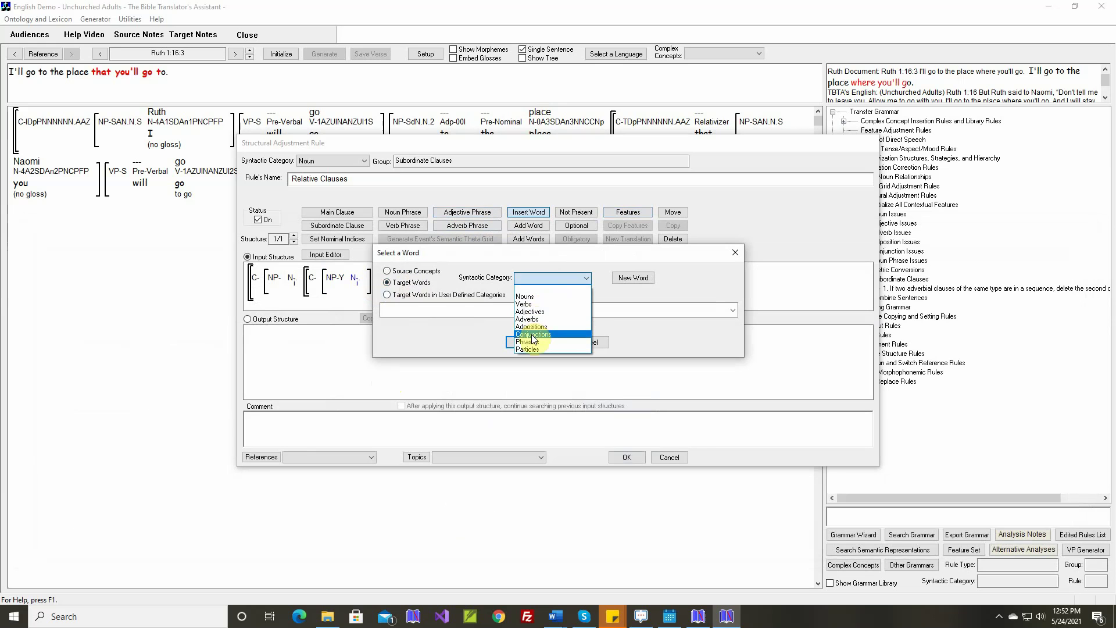
click(533, 335)
click(511, 309)
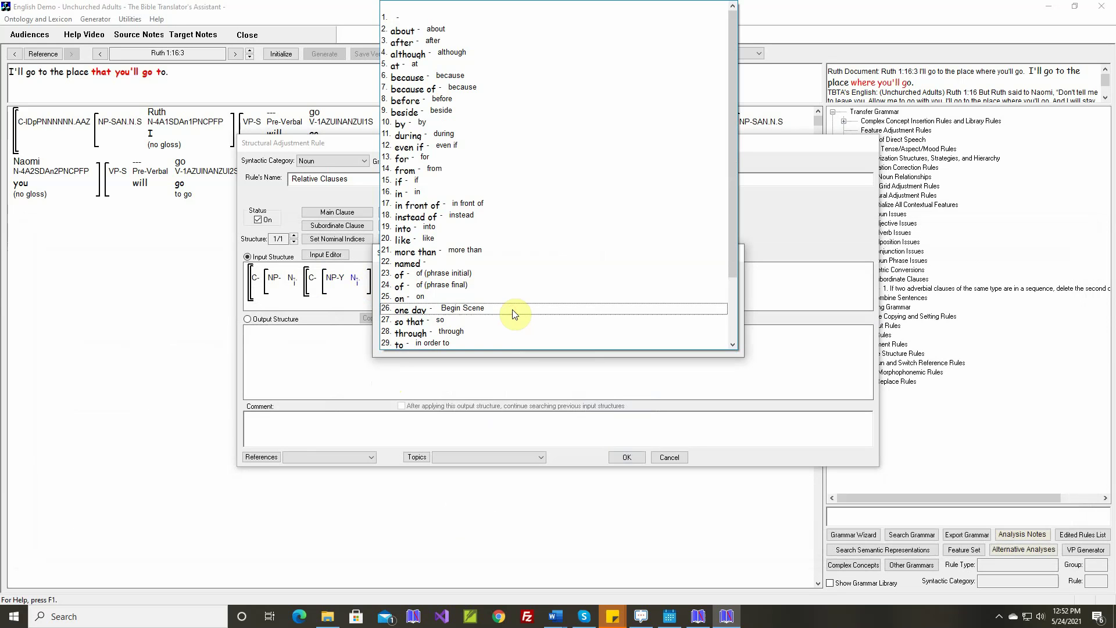
click(492, 344)
click(518, 340)
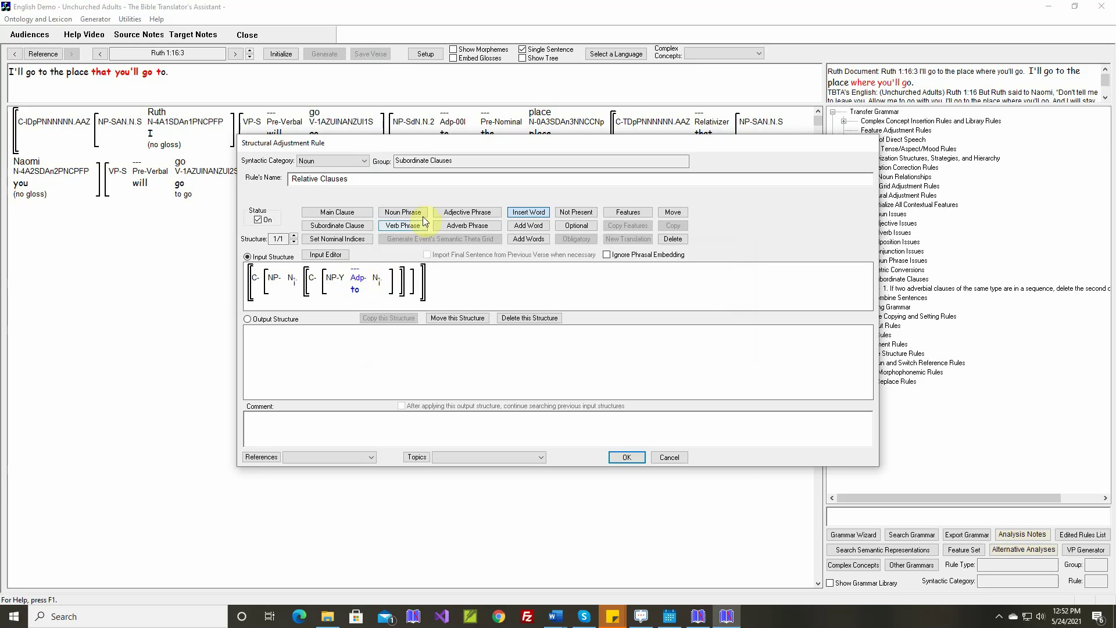
Insert the user-defined Relativizer word "that" at the start of the embedded clause, before the relativized noun phrase
click(318, 283)
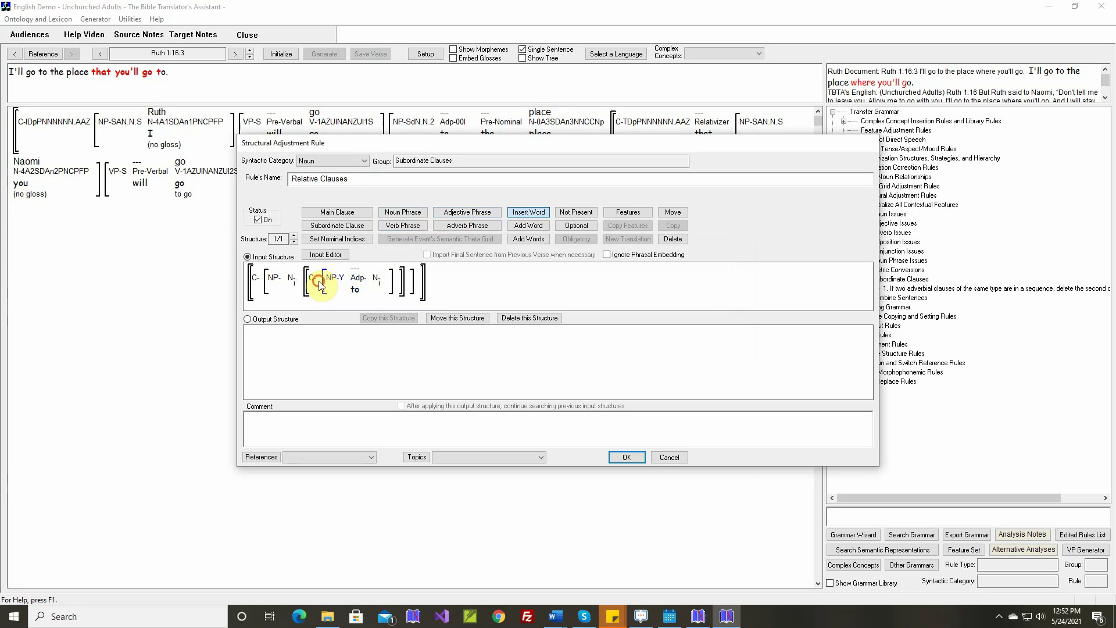
click(424, 294)
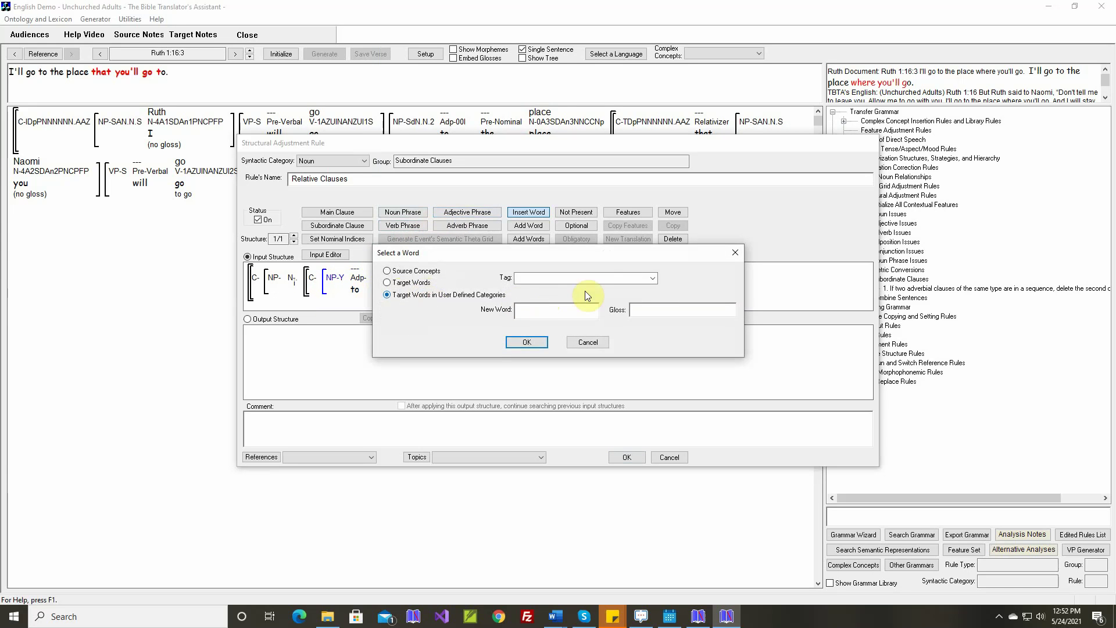
click(651, 278)
click(559, 331)
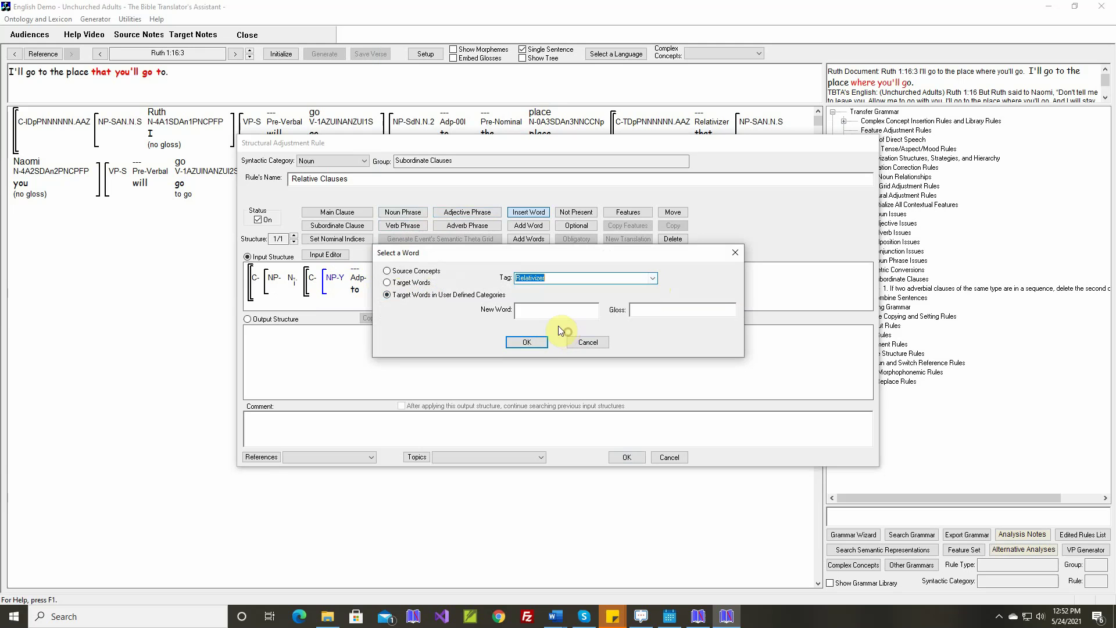
click(551, 311)
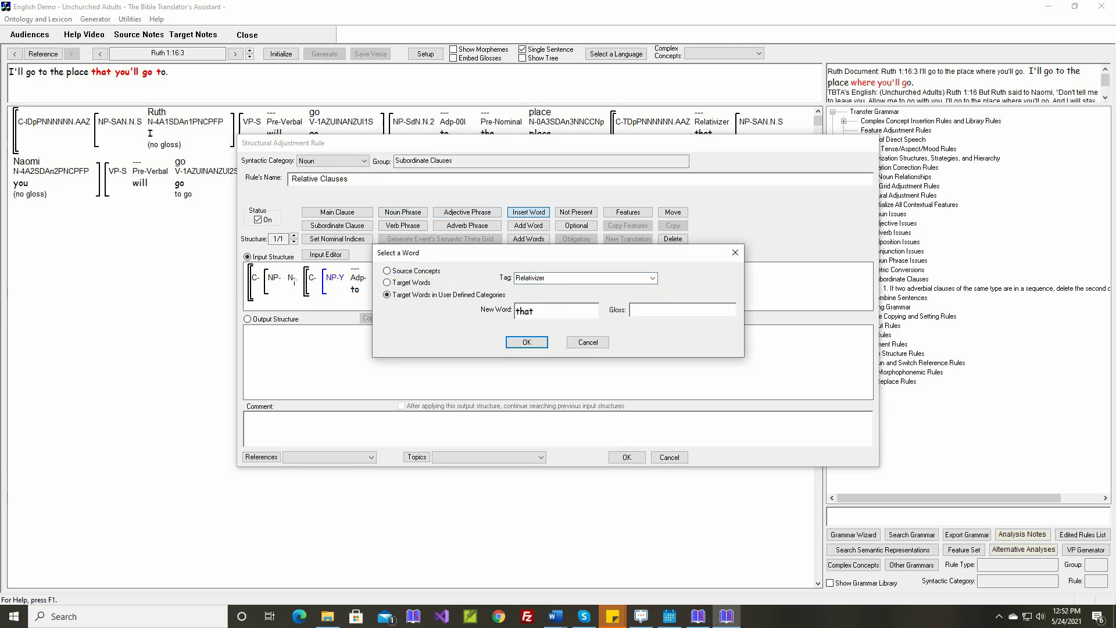
click(528, 343)
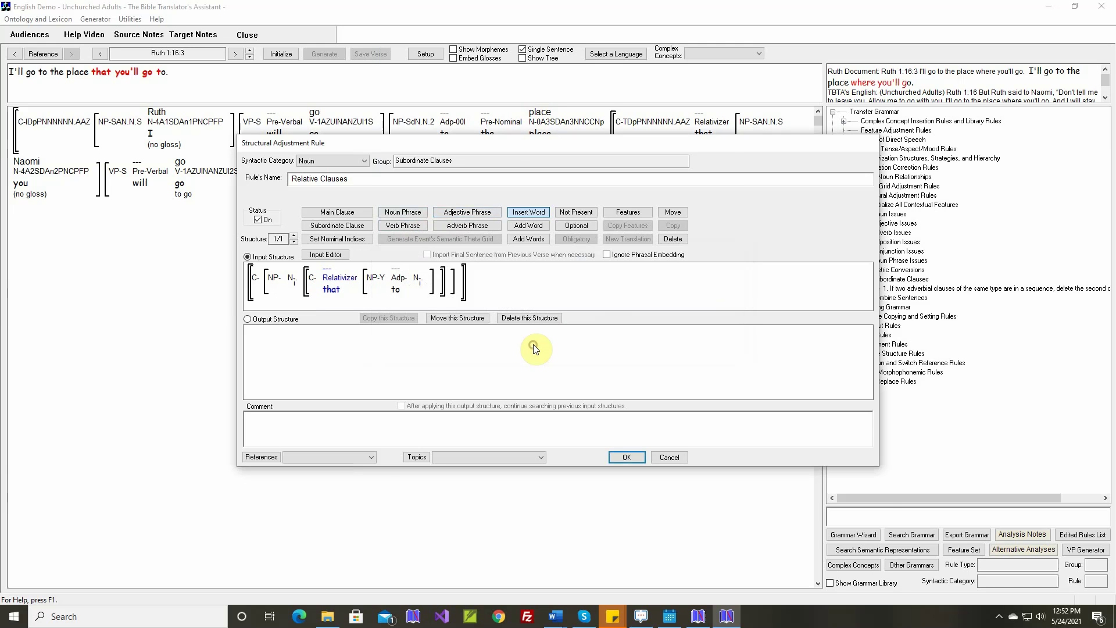
Create the rule's output structure and mark the adposition "to" and the relativizer "that" for deletion in it
drag(505, 142, 515, 233)
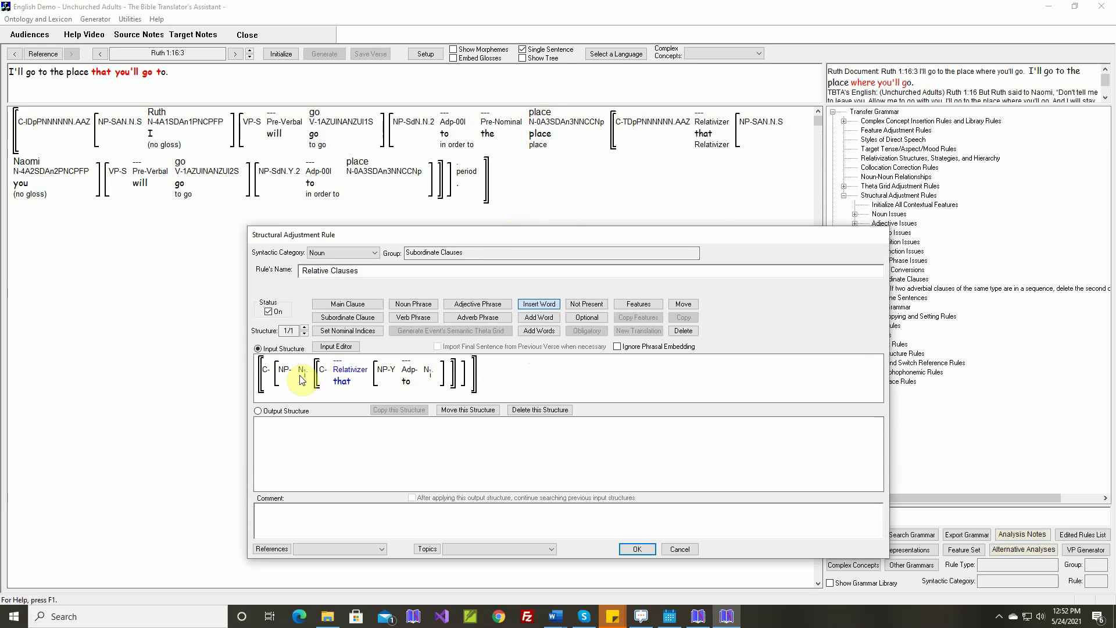
mouse_move(706, 135)
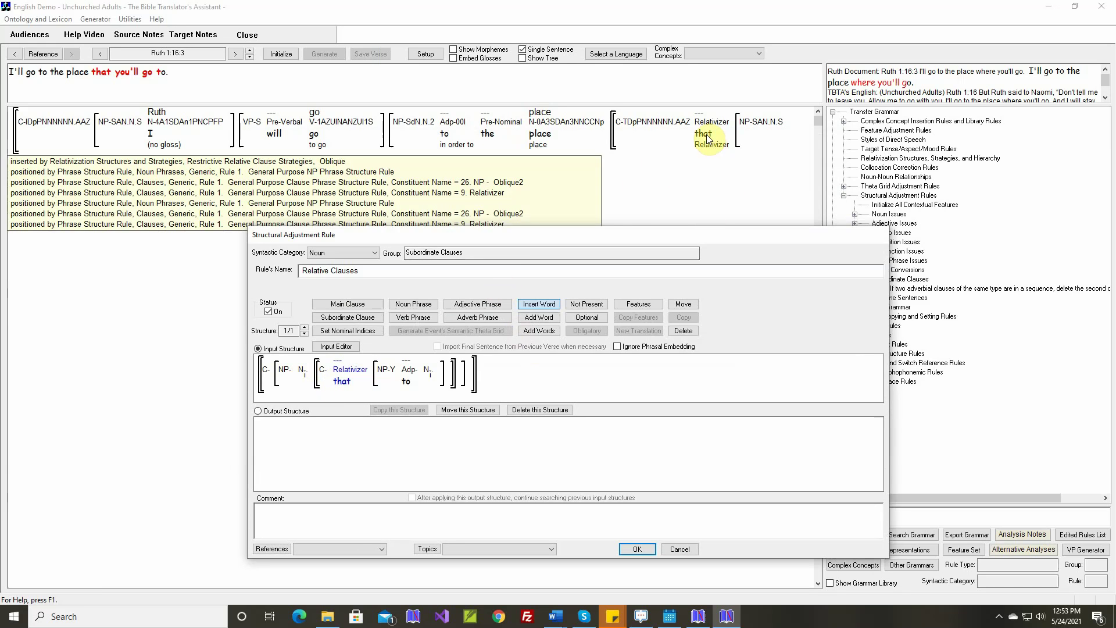
mouse_move(393, 376)
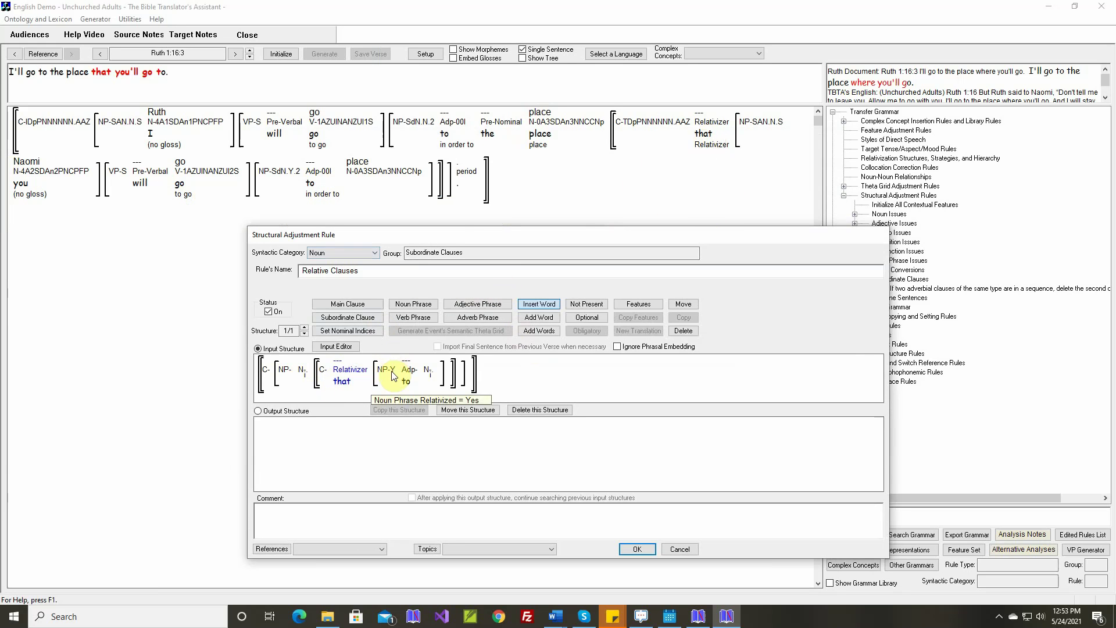
mouse_move(303, 185)
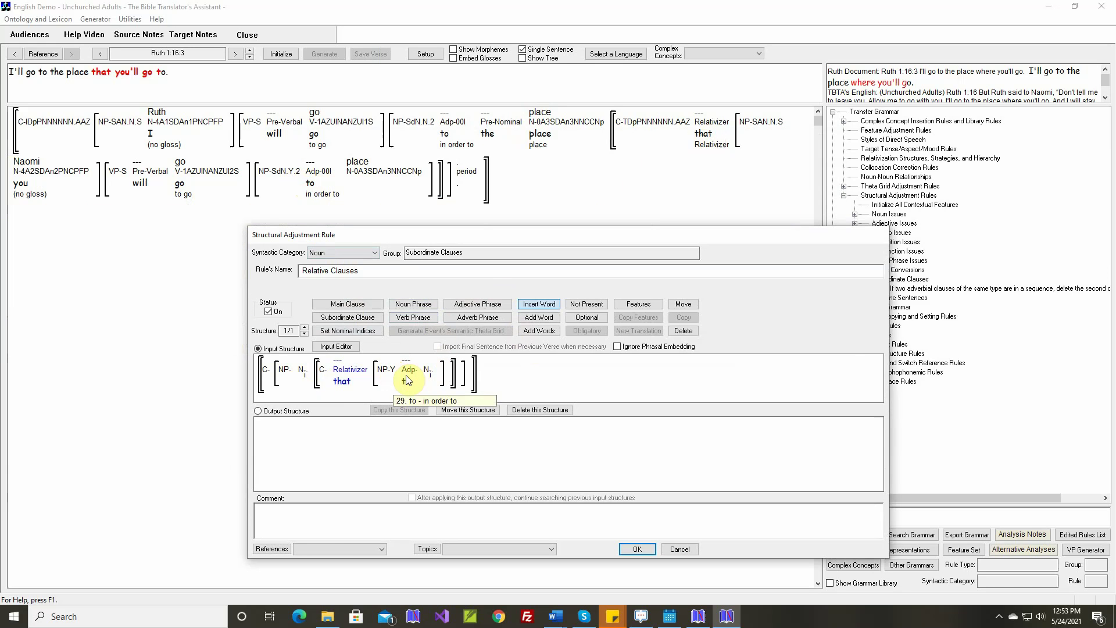
click(289, 411)
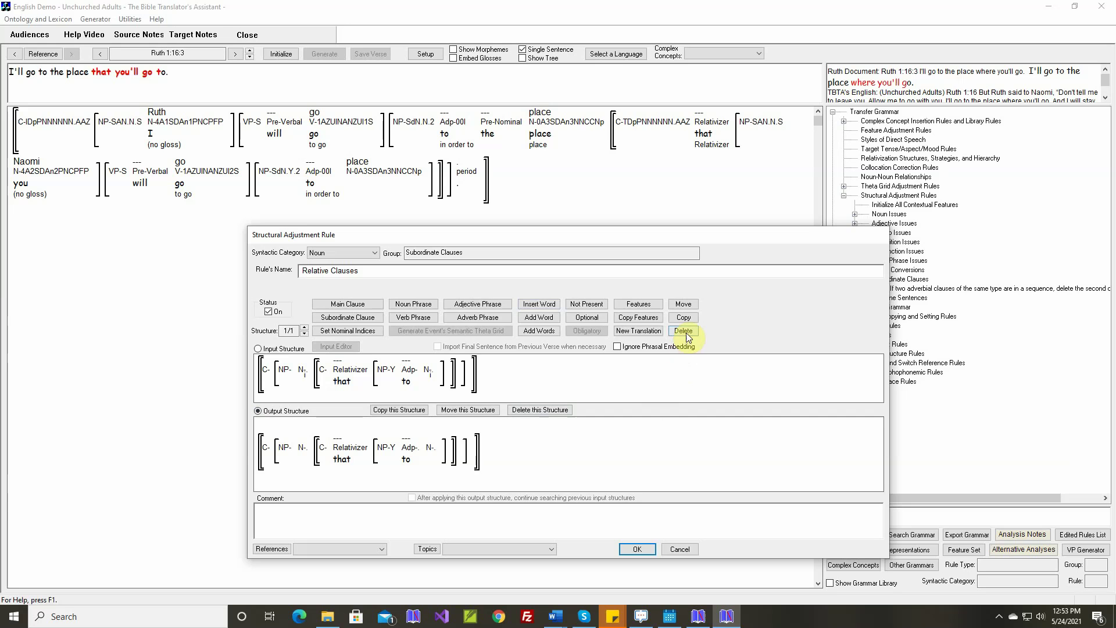
click(407, 460)
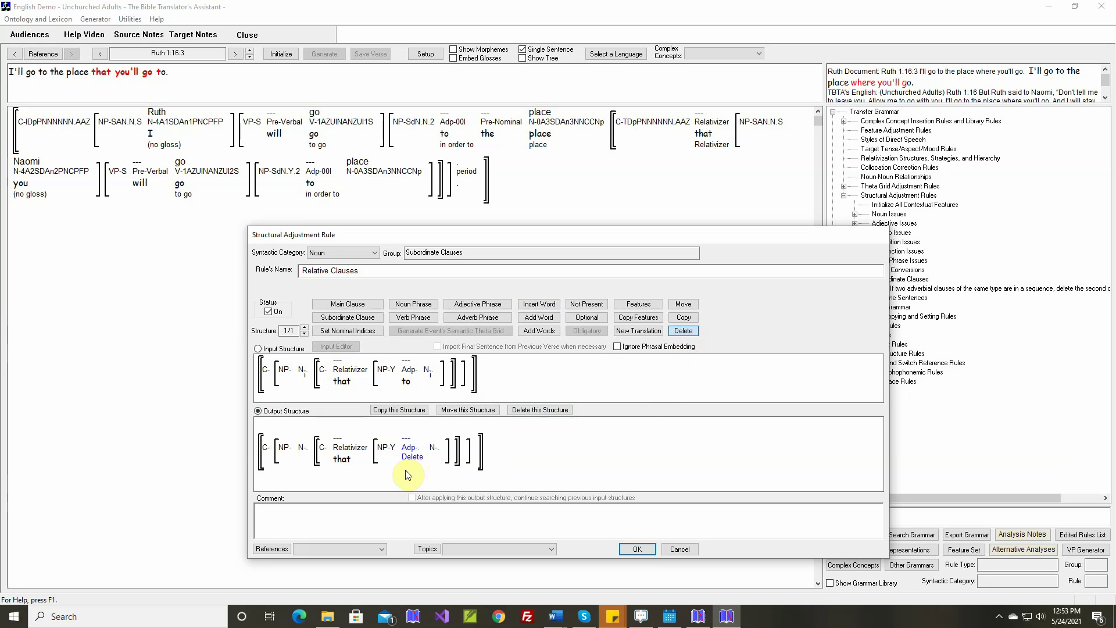
click(347, 462)
Insert a Relativizer word "where" before the relativized noun phrase in the output structure
click(541, 305)
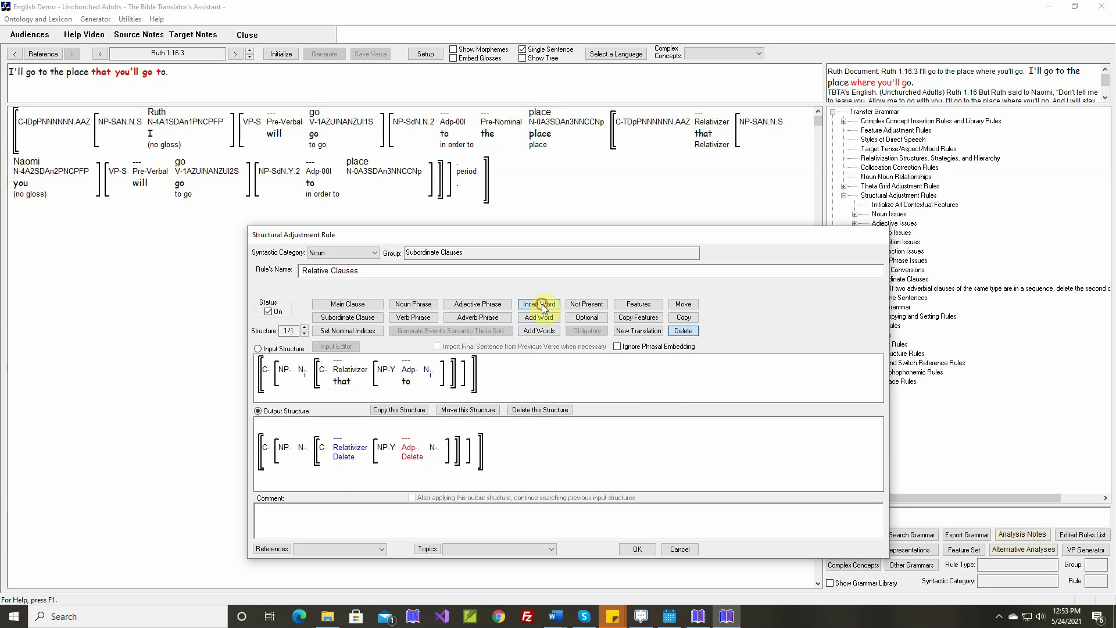
click(375, 454)
click(419, 386)
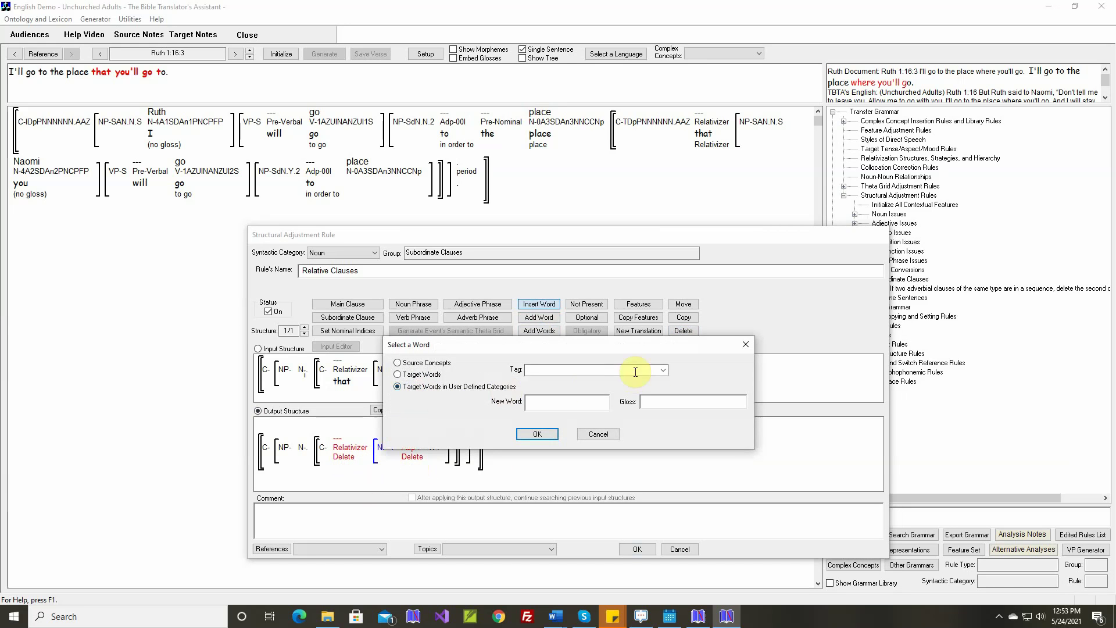
click(663, 370)
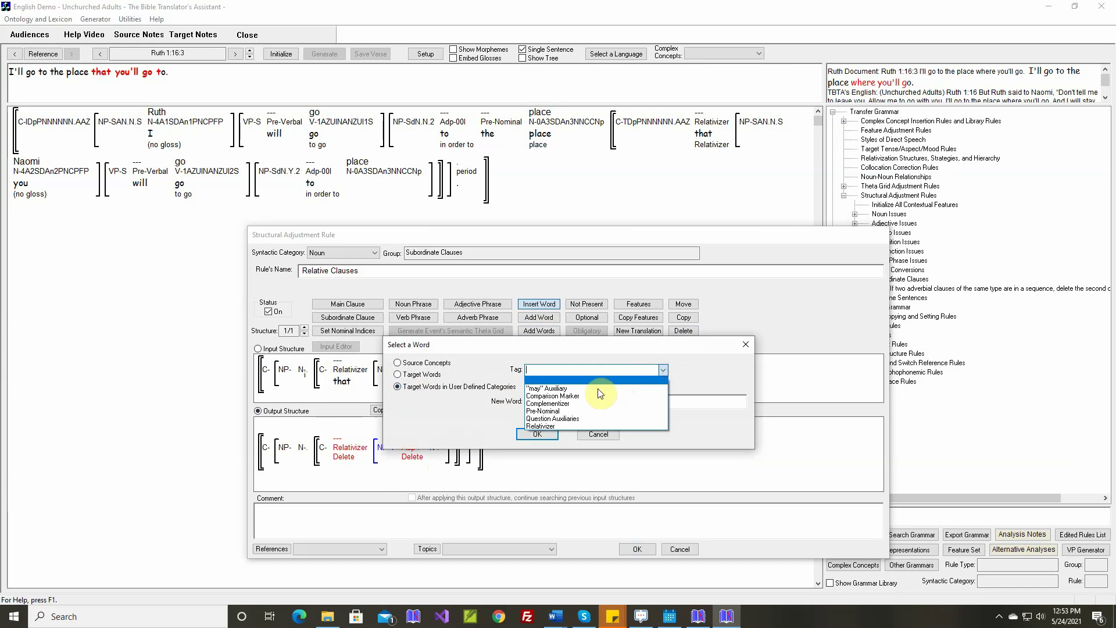
click(569, 426)
click(565, 403)
text(where)
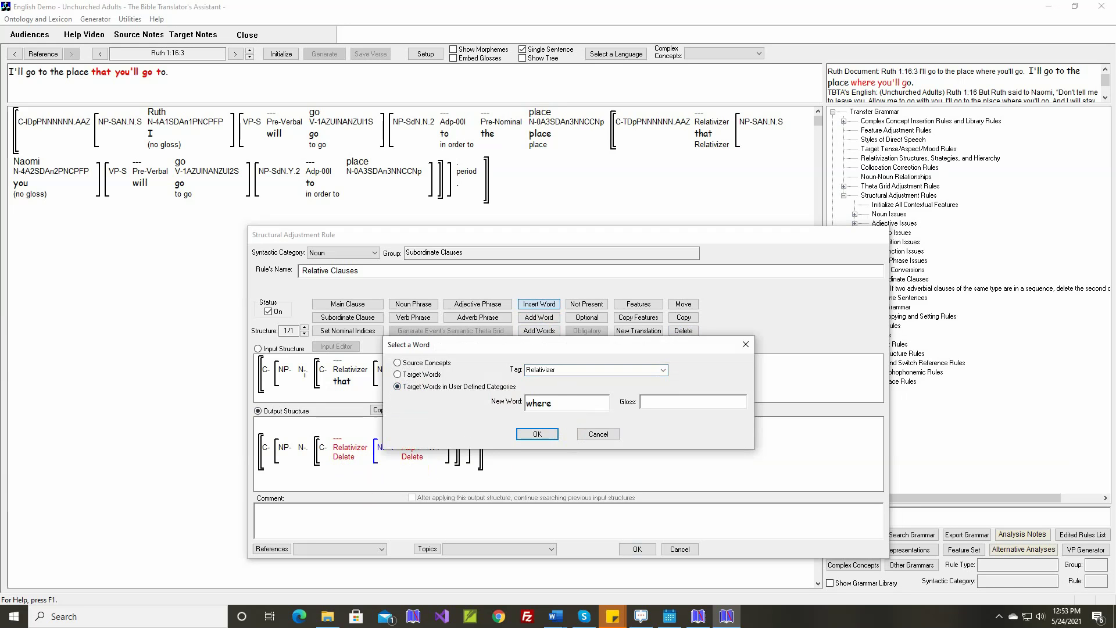
click(552, 434)
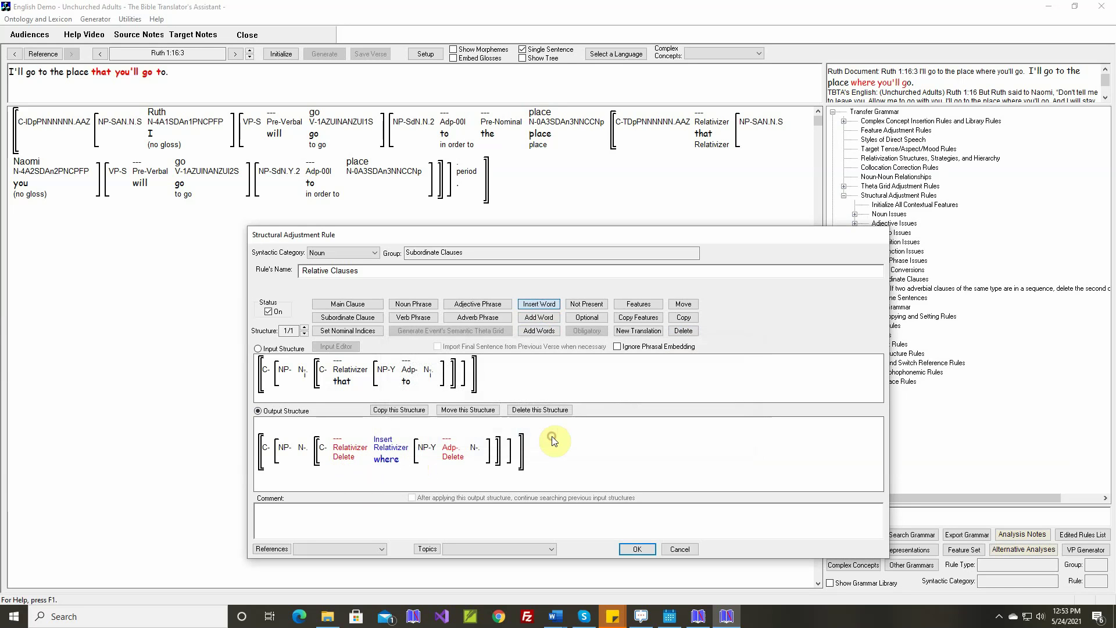
Paste the verse as comment, adding "Note: This can't be handled in the Relative Clause rule because this preposition to was inserted by a Theta Grid Adjustment rule."
right_click(589, 515)
click(617, 522)
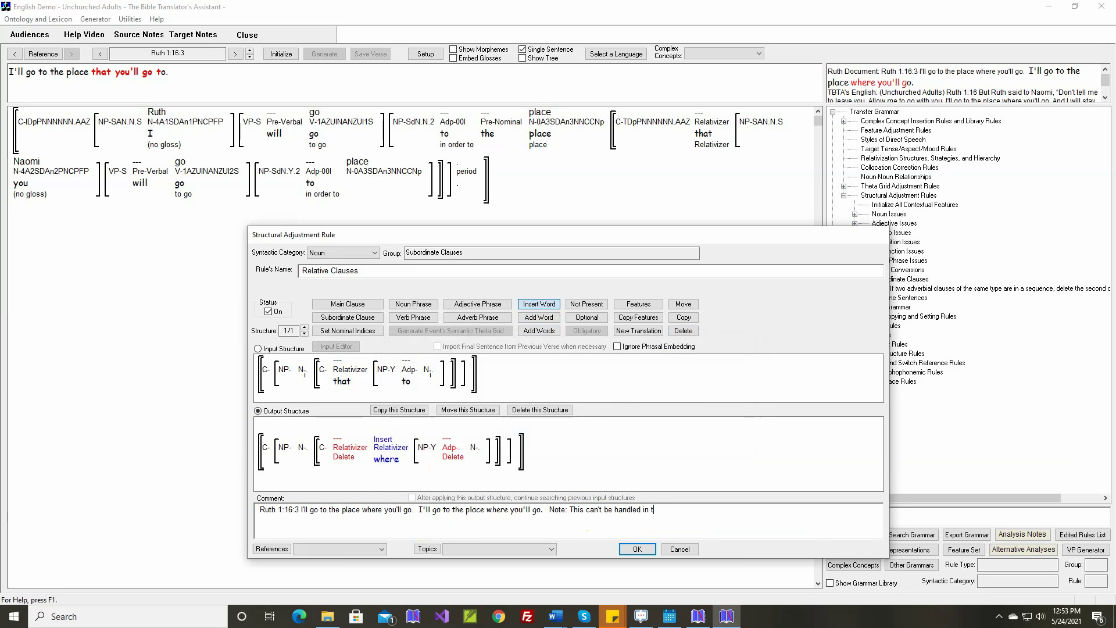
text(Note: This can't be handled in the Relative C)
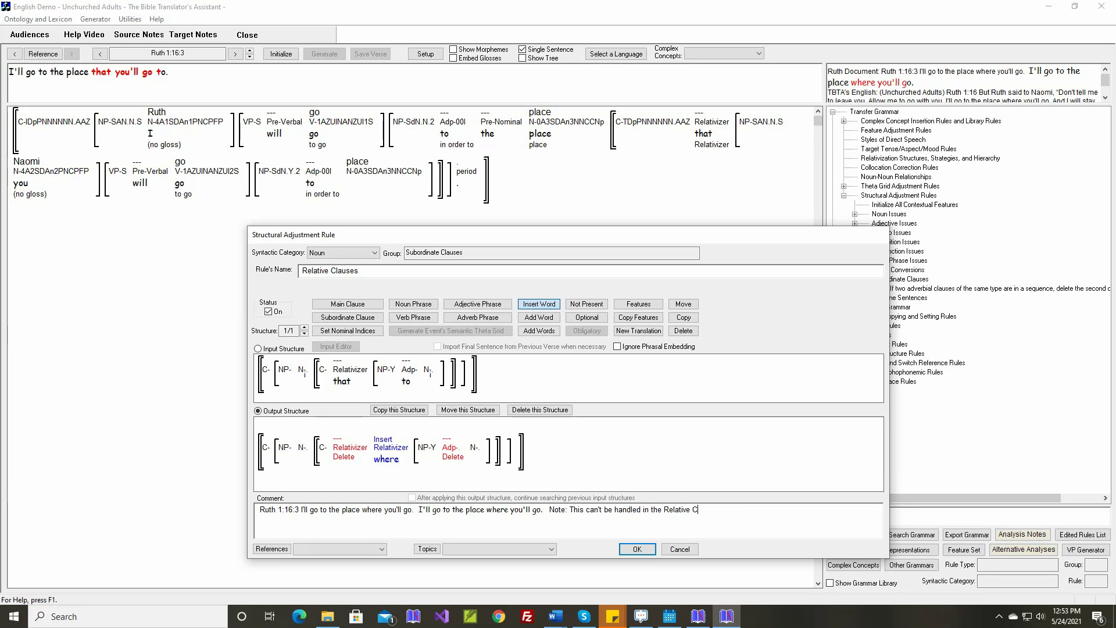
text(lause rule becaus)
key(BackSpace)
text(e this p)
text(repositio)
text(n t)
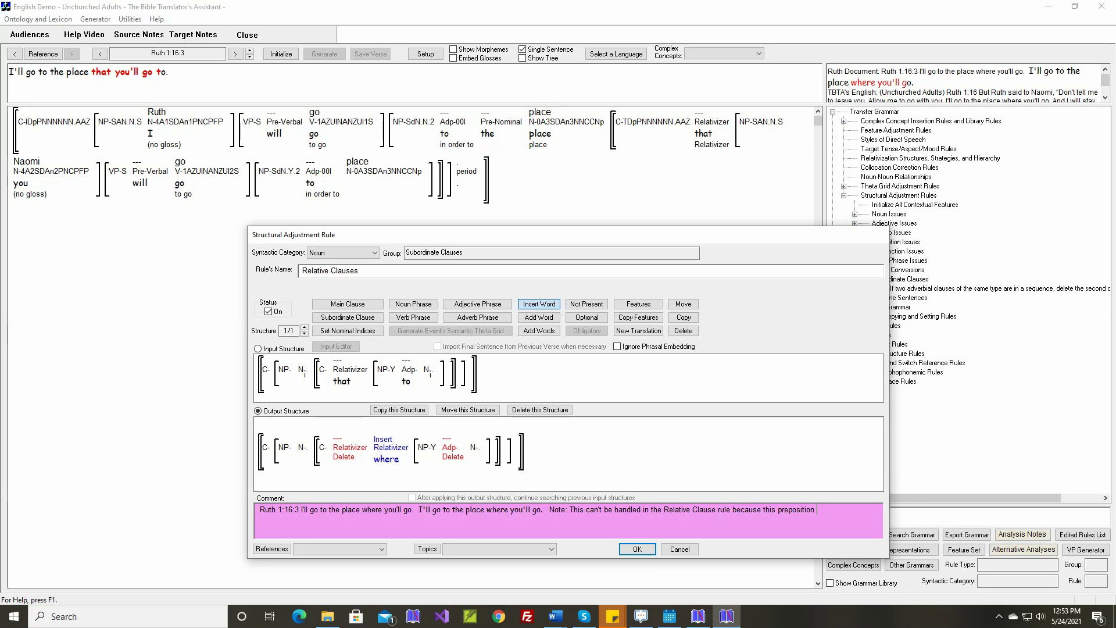
text(o)
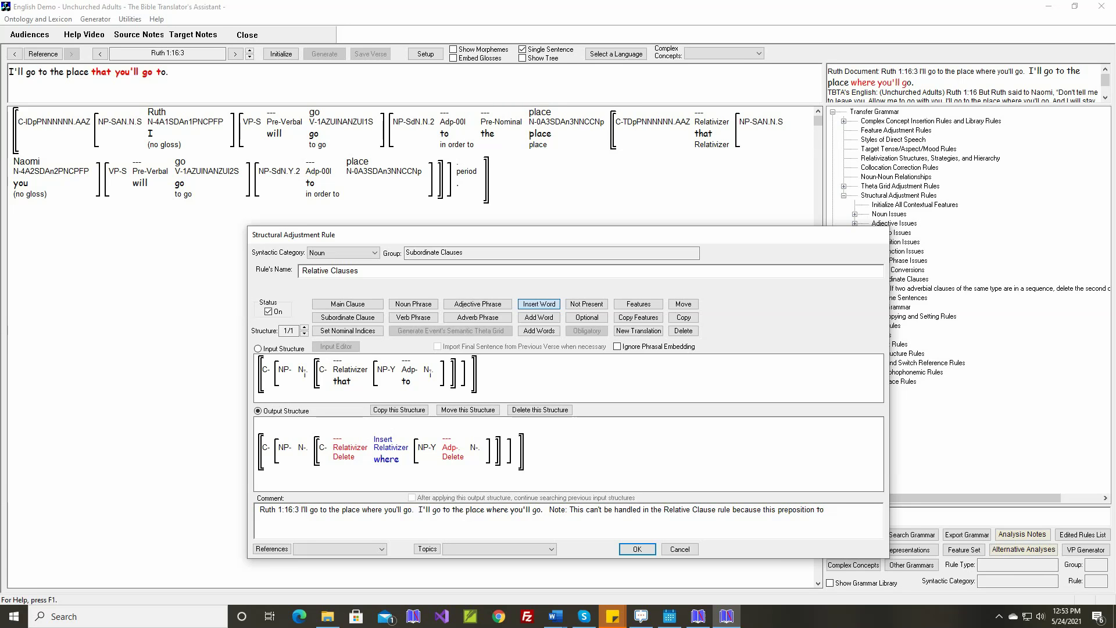
text( was inserted by a Theta Grid Adjustment rule.)
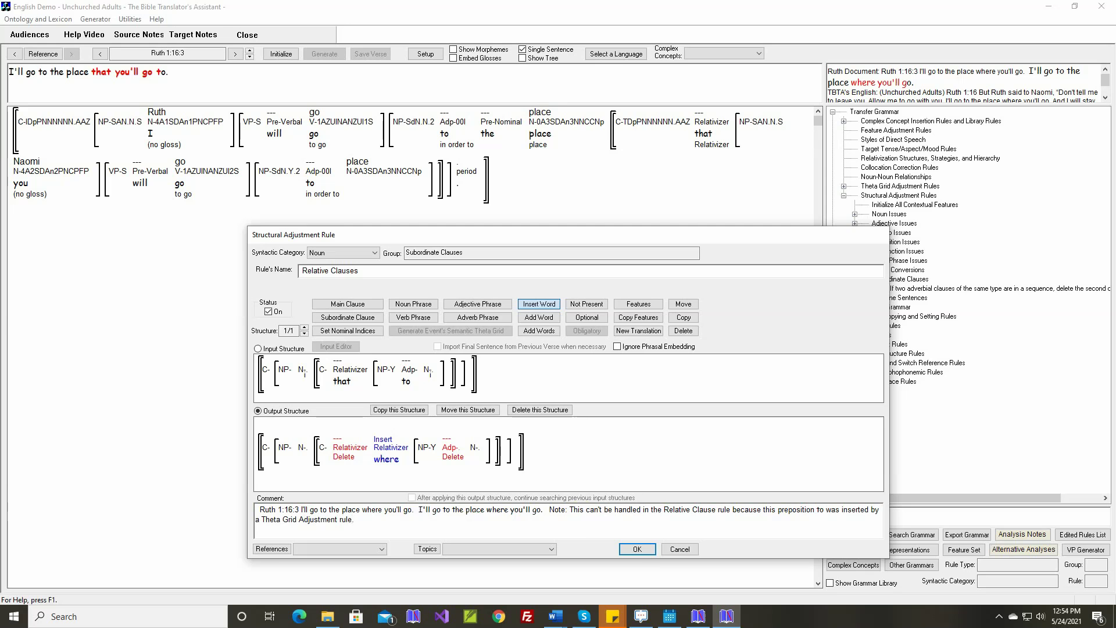
click(633, 549)
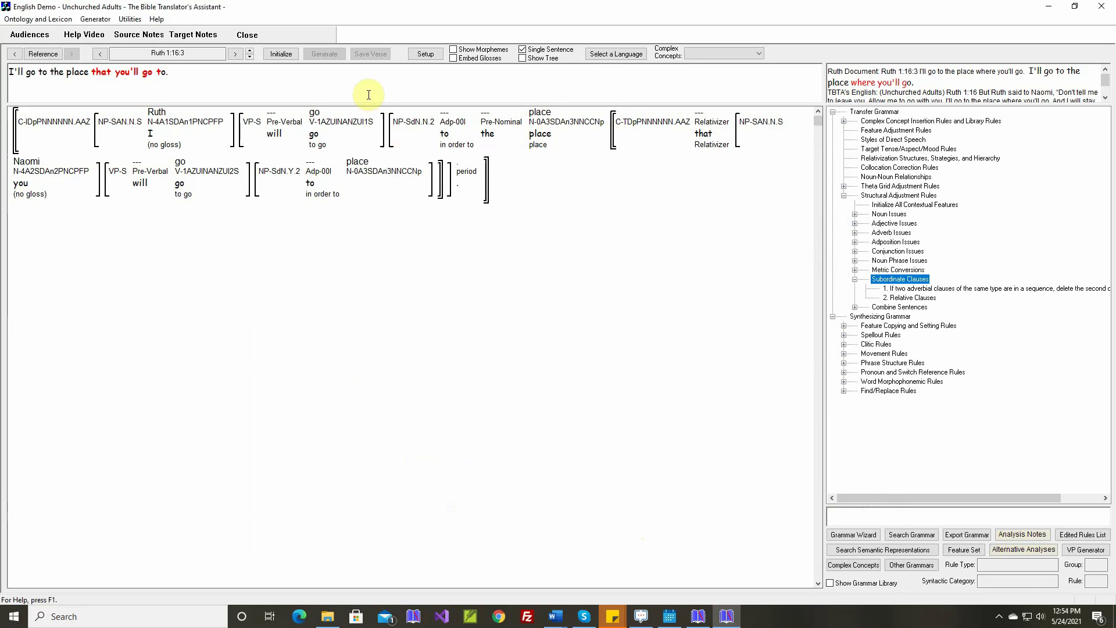
Reinitialize Ruth 1:16:3 and generate its text again with the saved Relative Clauses rule
click(282, 54)
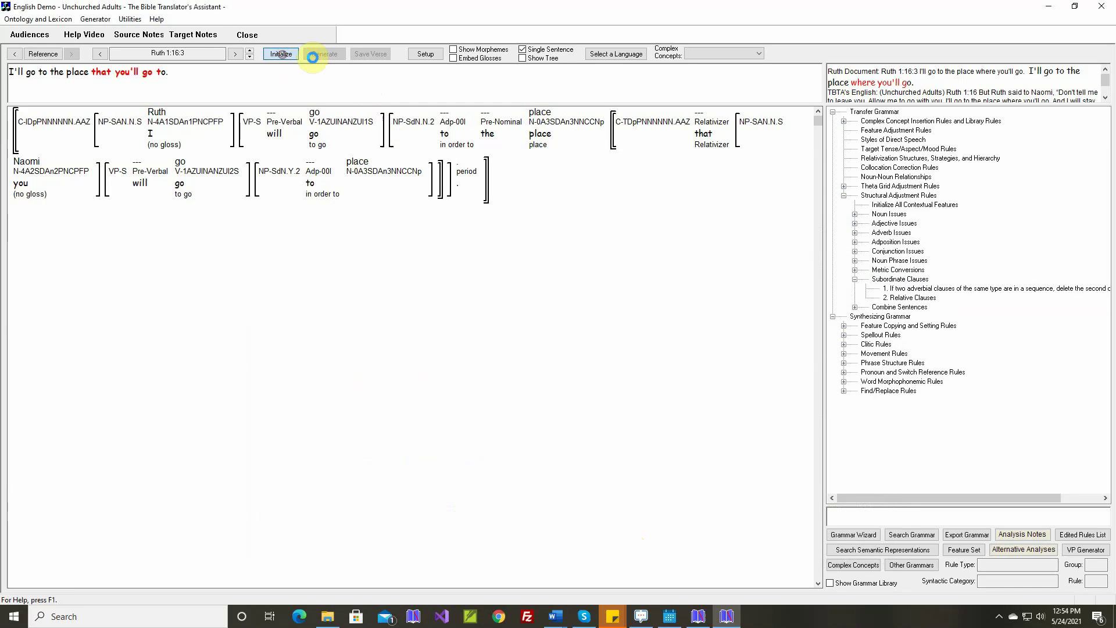
click(325, 54)
click(328, 54)
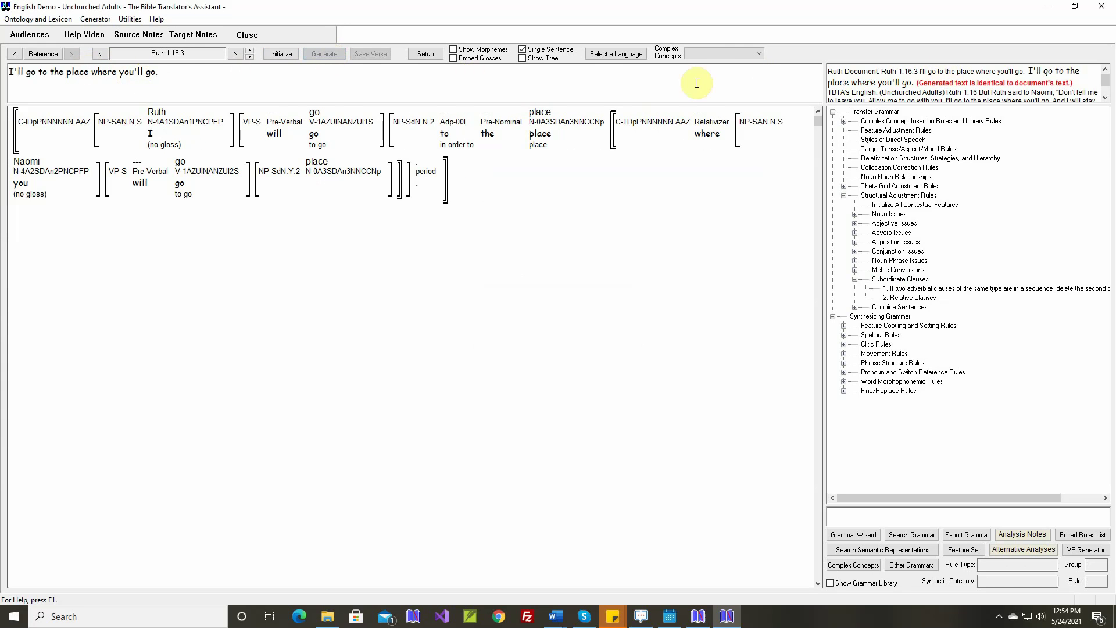
In Ruth 1:16:4, assign Oblique1 to the Destination argument in the theta grid adjustment rule for stay-A and turn the rule on
click(250, 51)
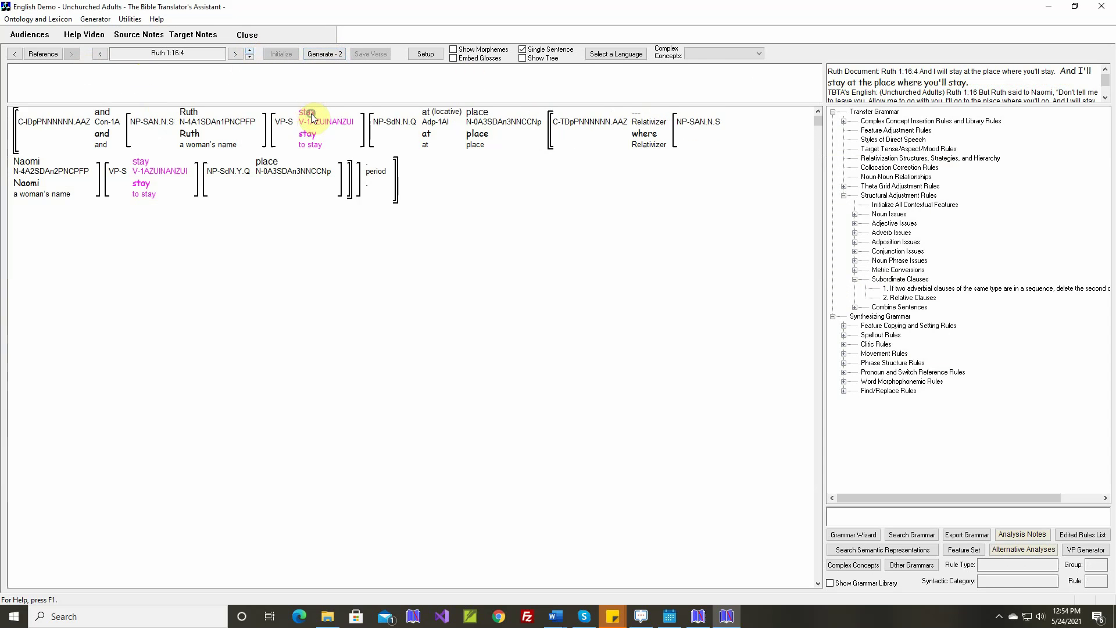
right_click(310, 113)
click(356, 210)
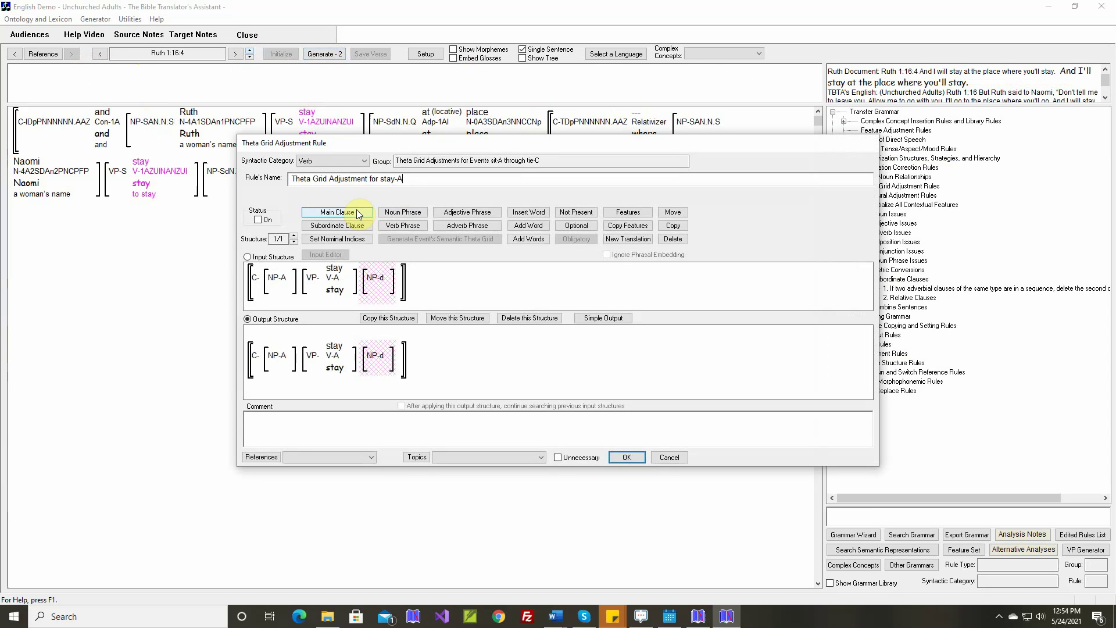
mouse_move(338, 272)
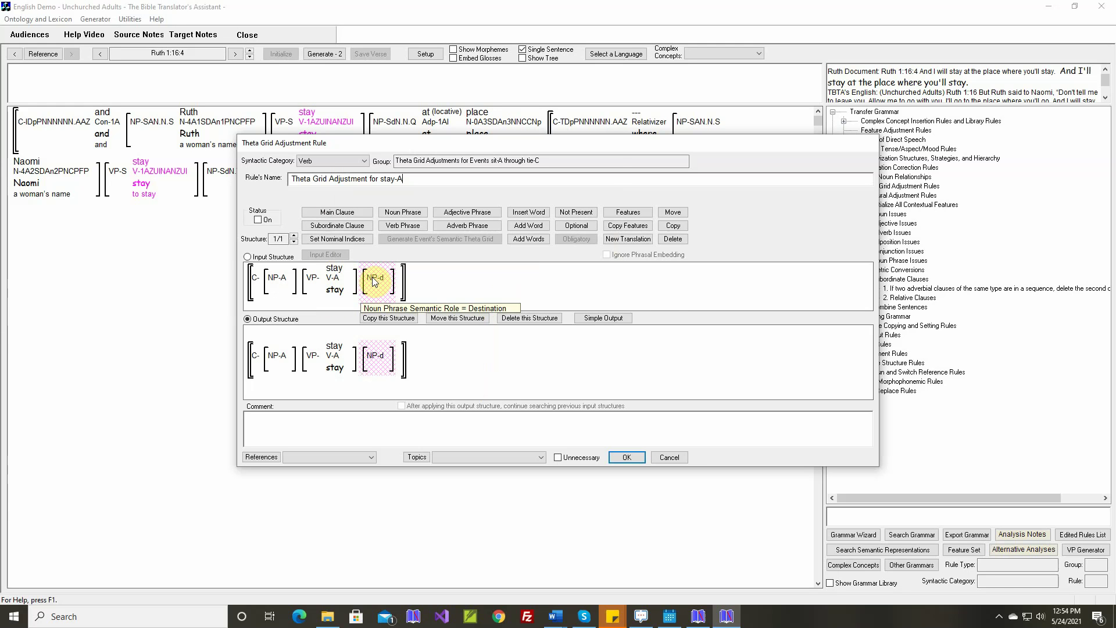
click(620, 319)
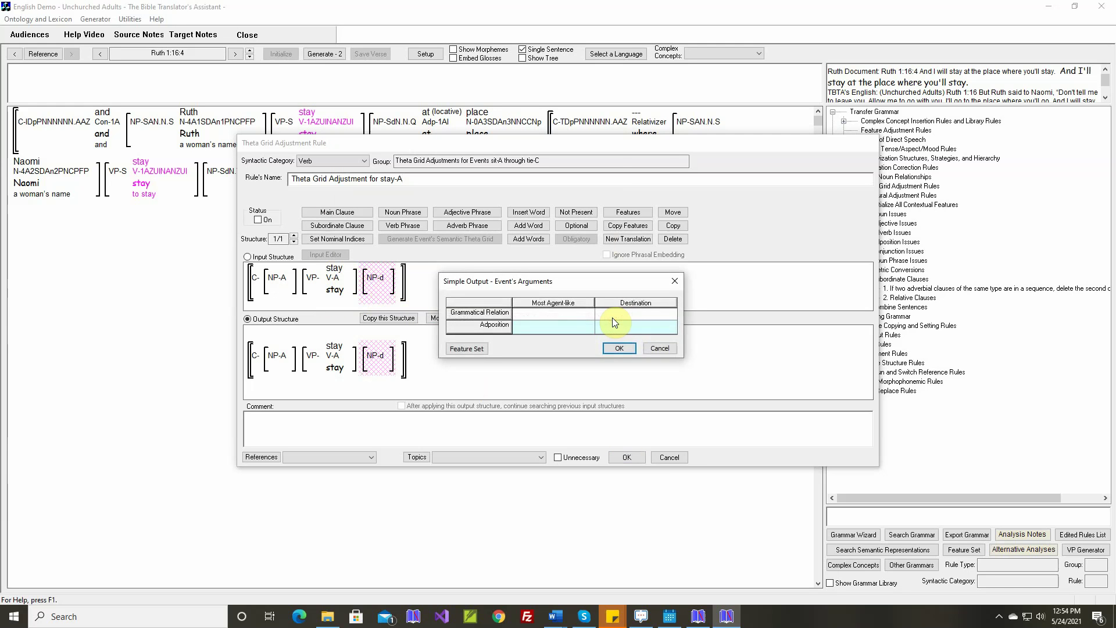
double_click(612, 317)
click(492, 245)
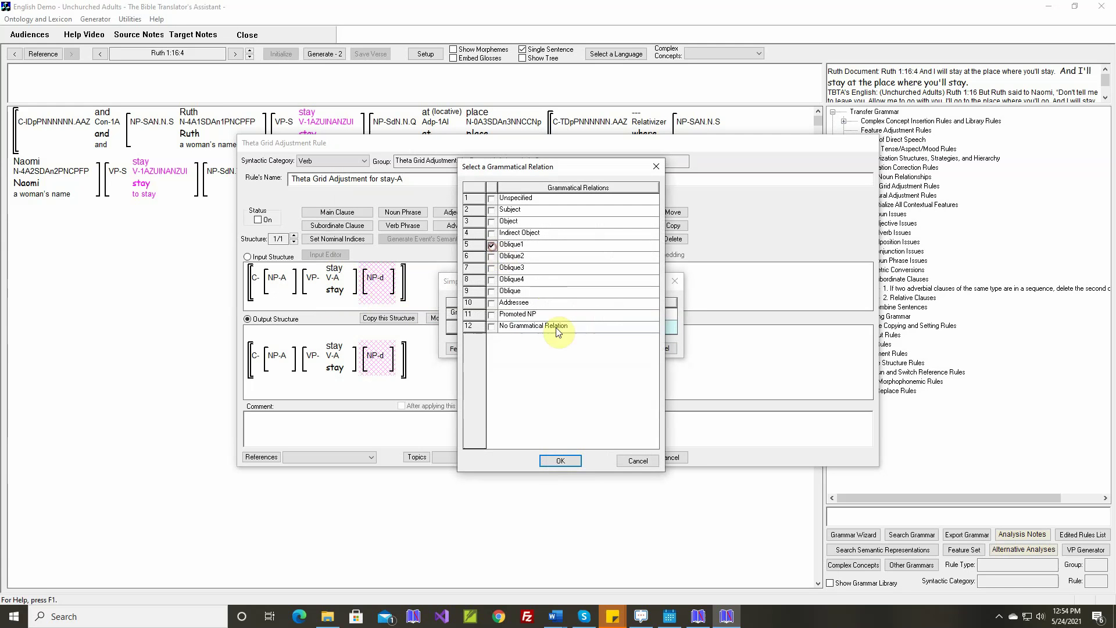
click(567, 459)
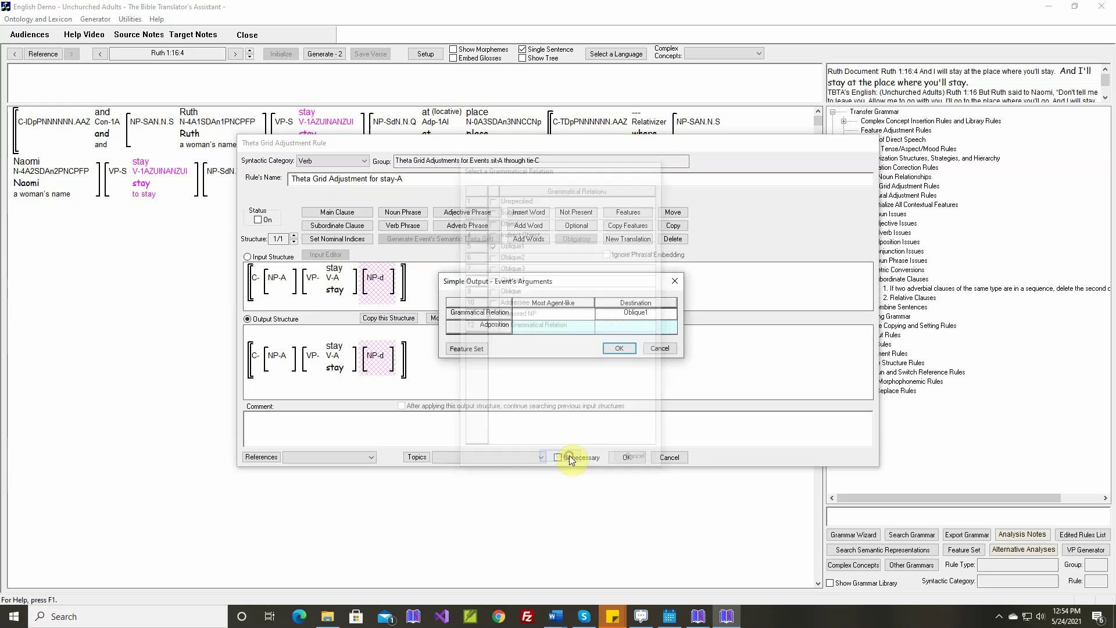
click(620, 349)
click(259, 221)
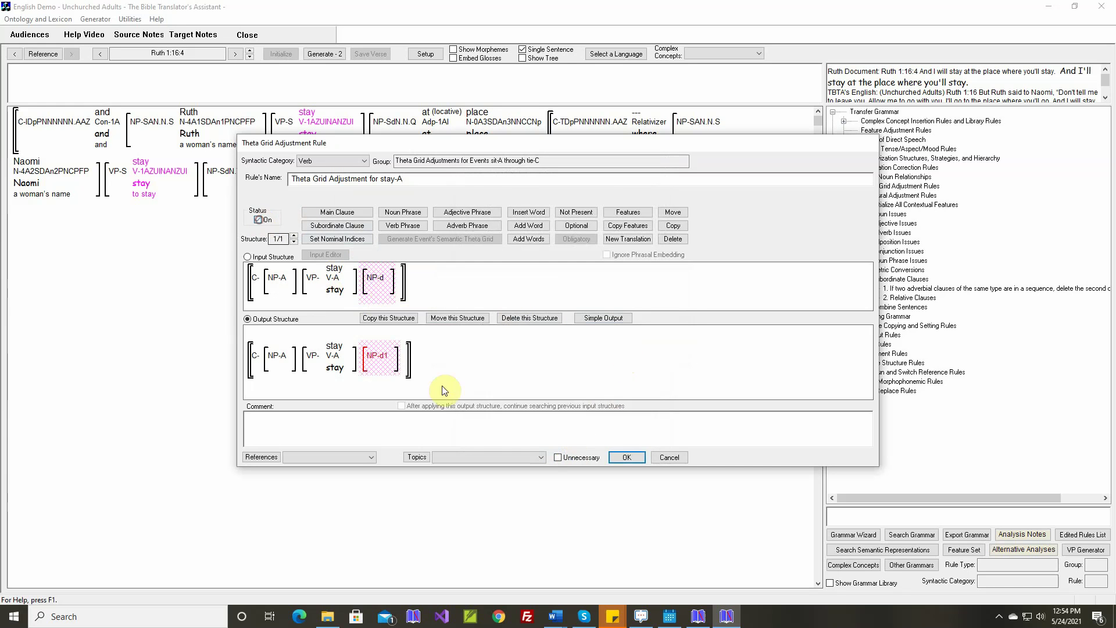
Save the stay-A rule with the Ruth 1:16:4 text pasted as its comment, and generate the verse
right_click(473, 418)
click(503, 429)
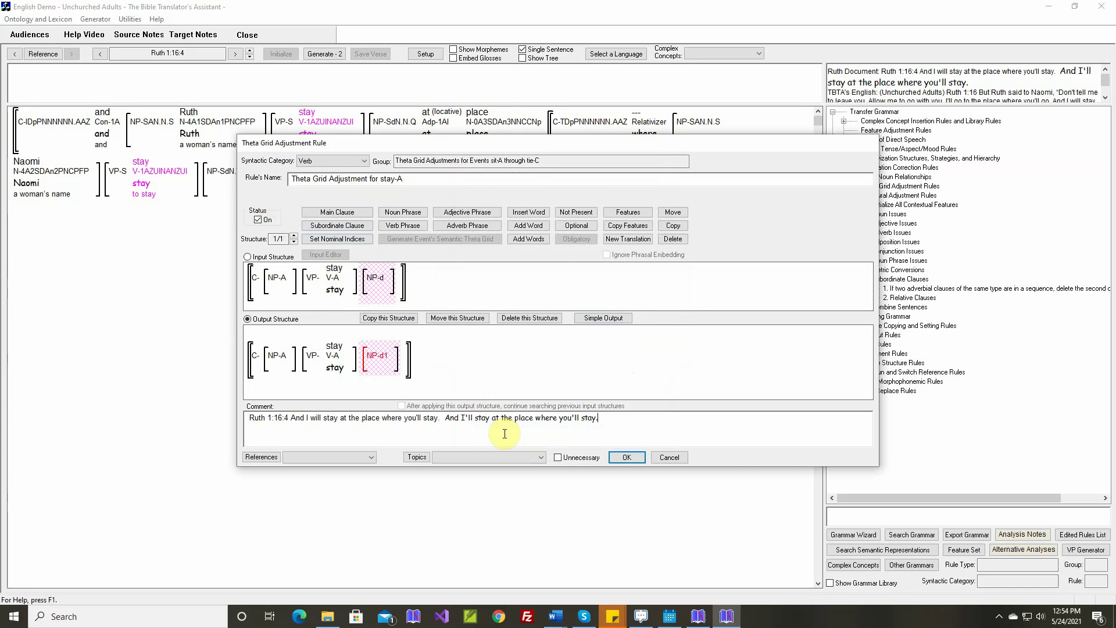
click(636, 458)
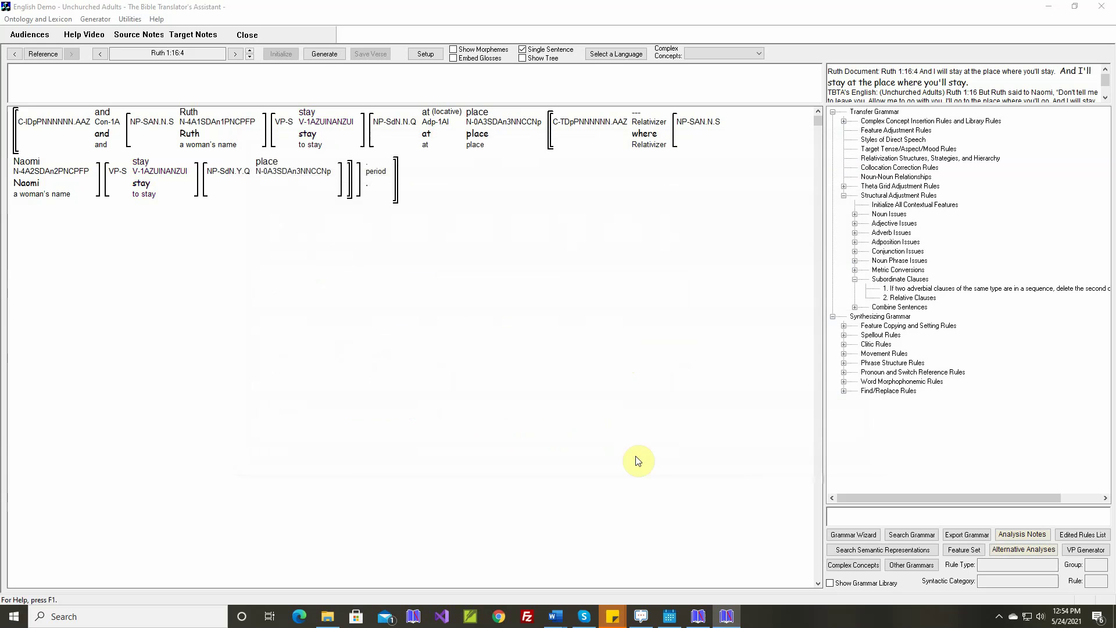
click(328, 54)
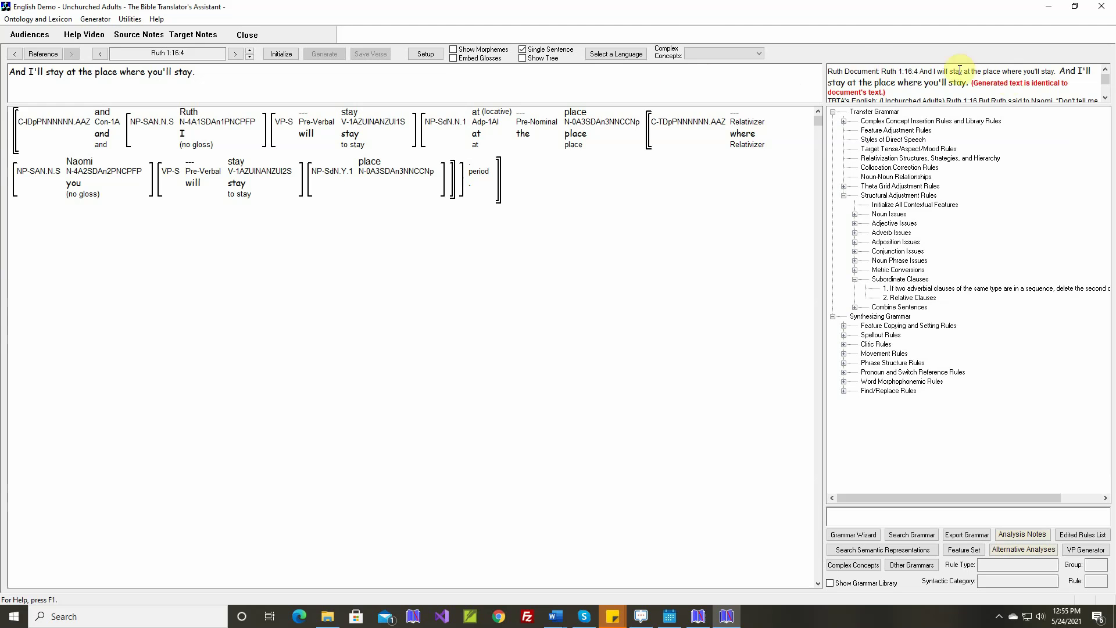
In Ruth 1:16:5, accept the theta grid adjustment rule for become-D without changes and generate the verse
click(250, 50)
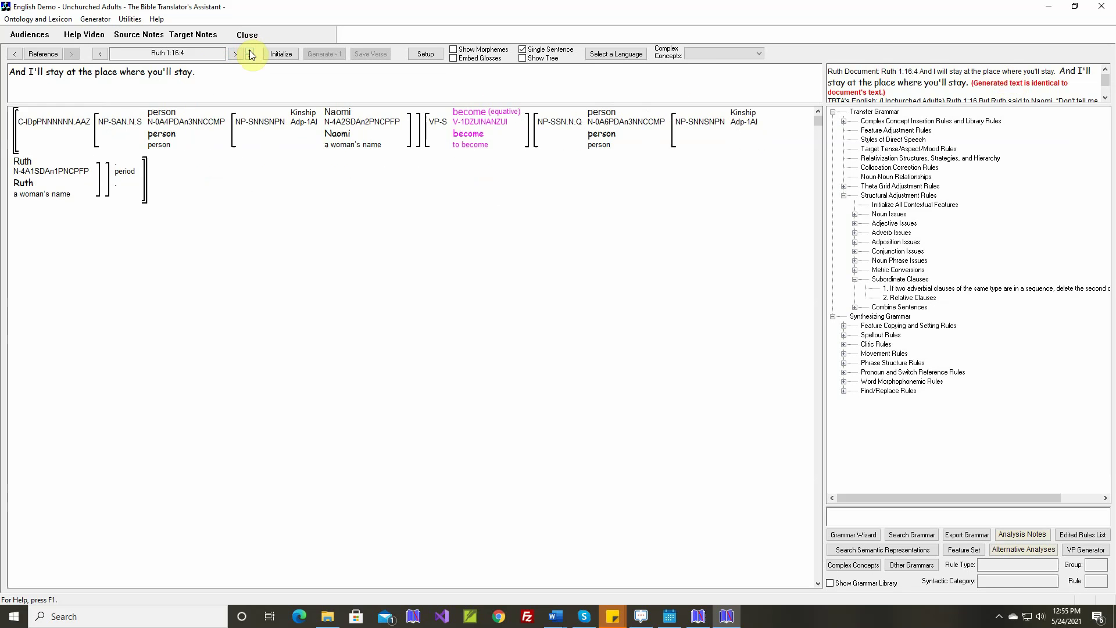
right_click(485, 117)
click(524, 212)
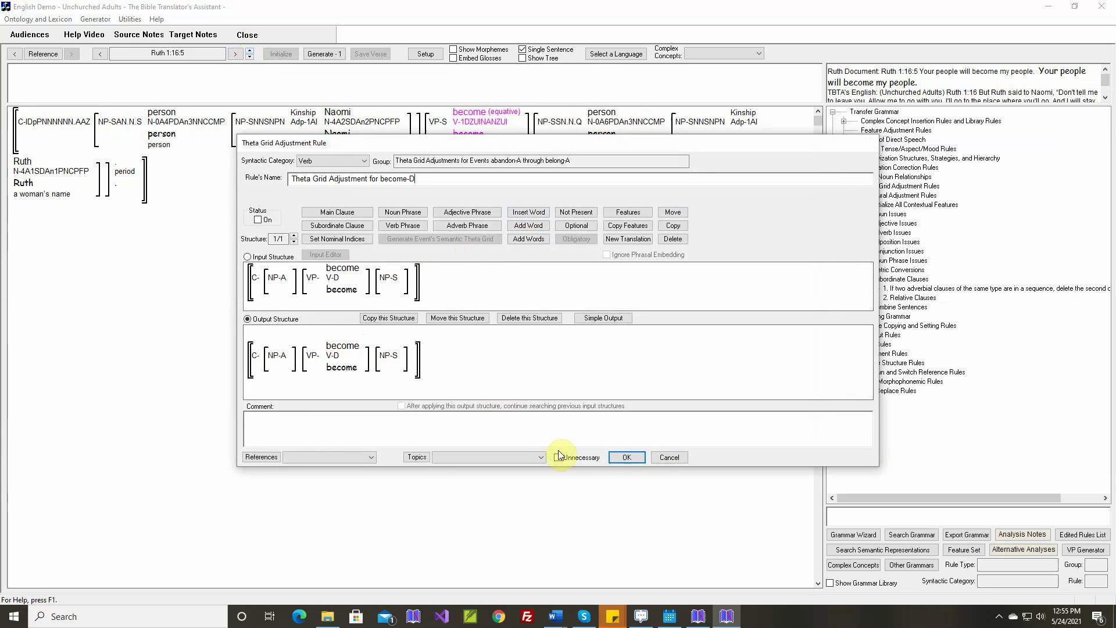
click(626, 457)
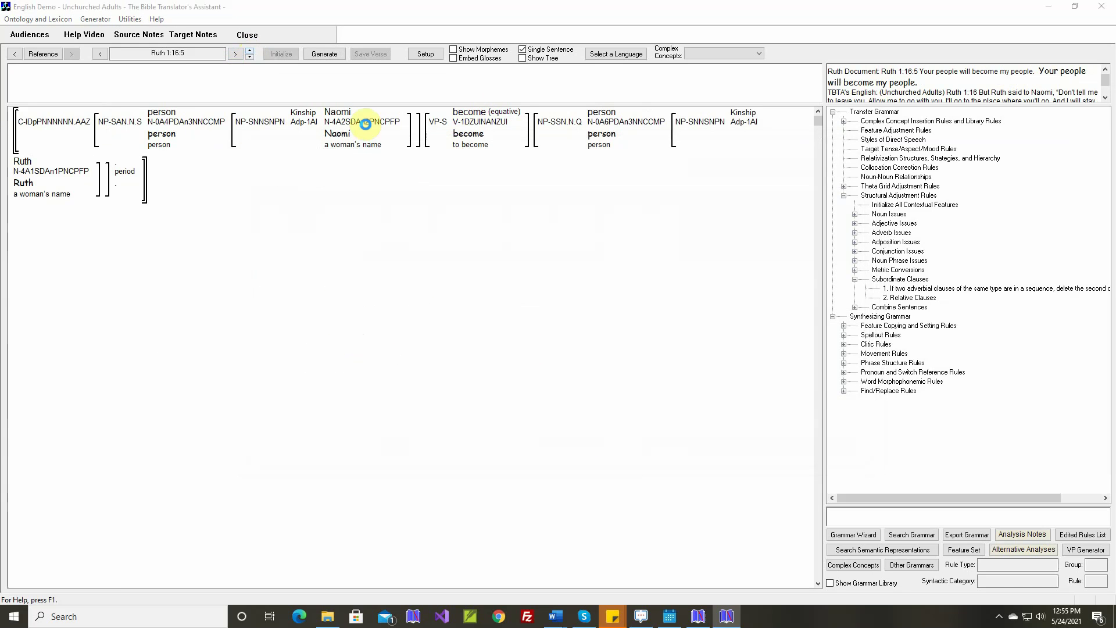
click(317, 55)
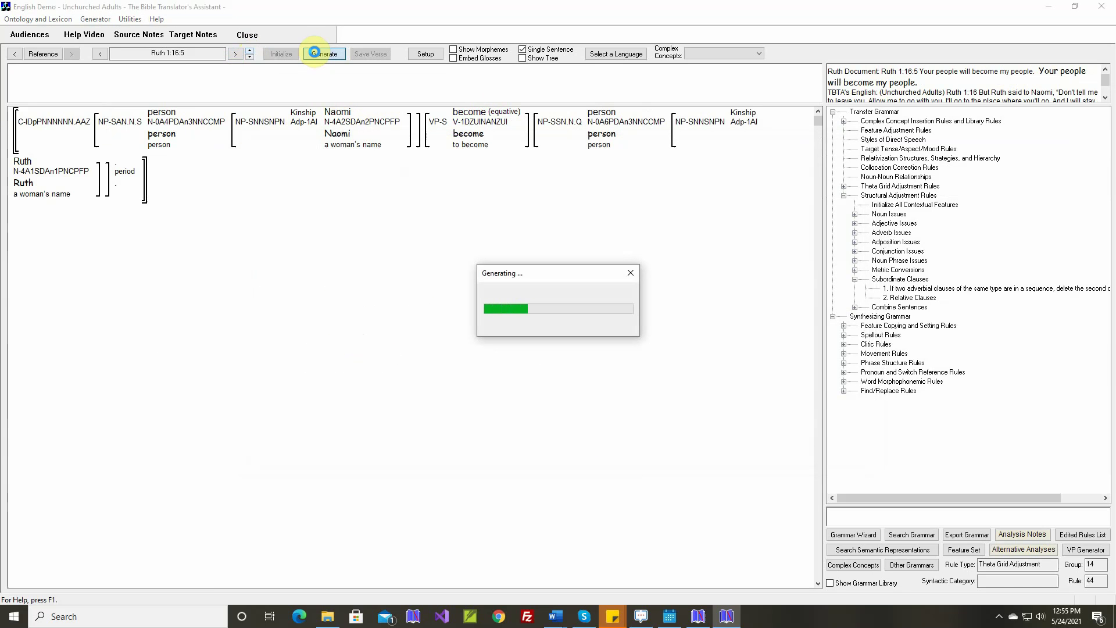
In Ruth 1:16:6, set the noun-noun relationship to Saxon Genitive for all generic genitives with Ruth-A as possessor
click(250, 51)
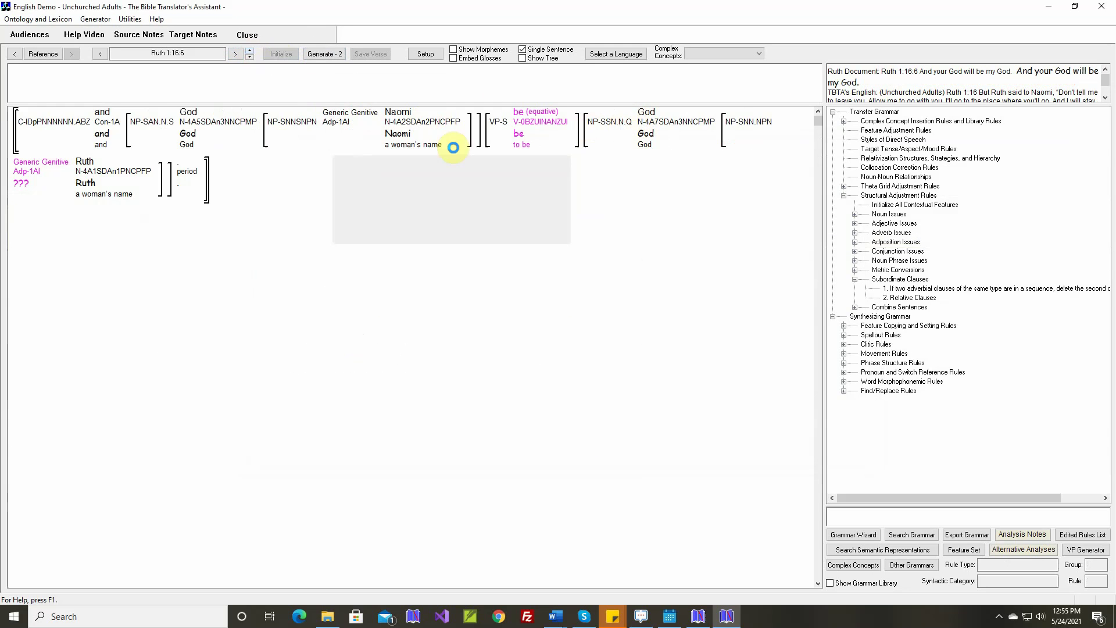
double_click(57, 168)
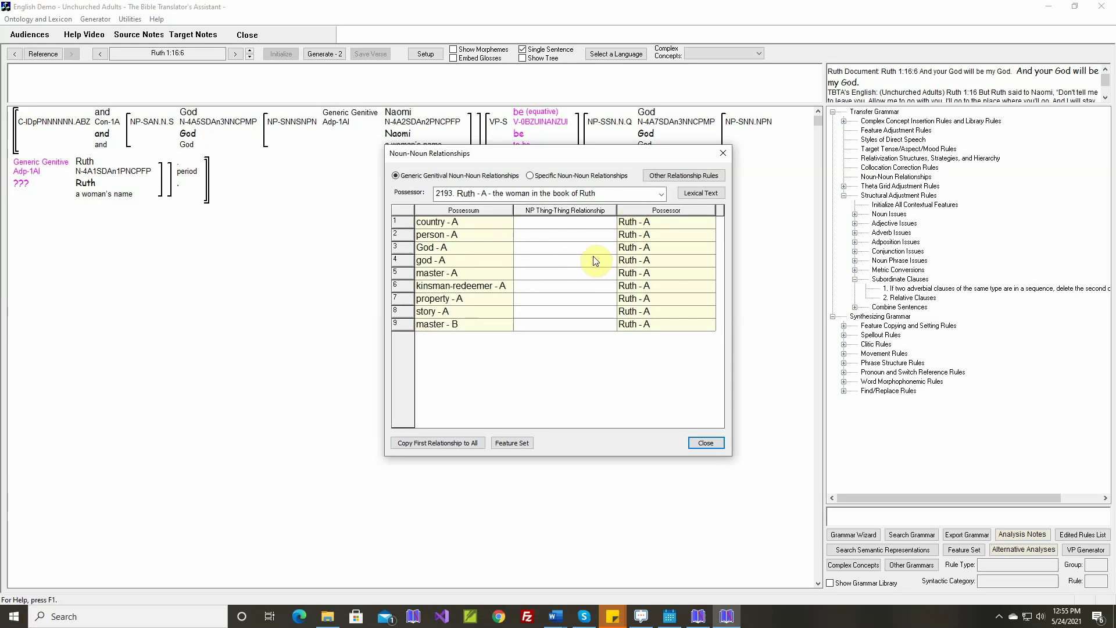
click(611, 224)
click(542, 251)
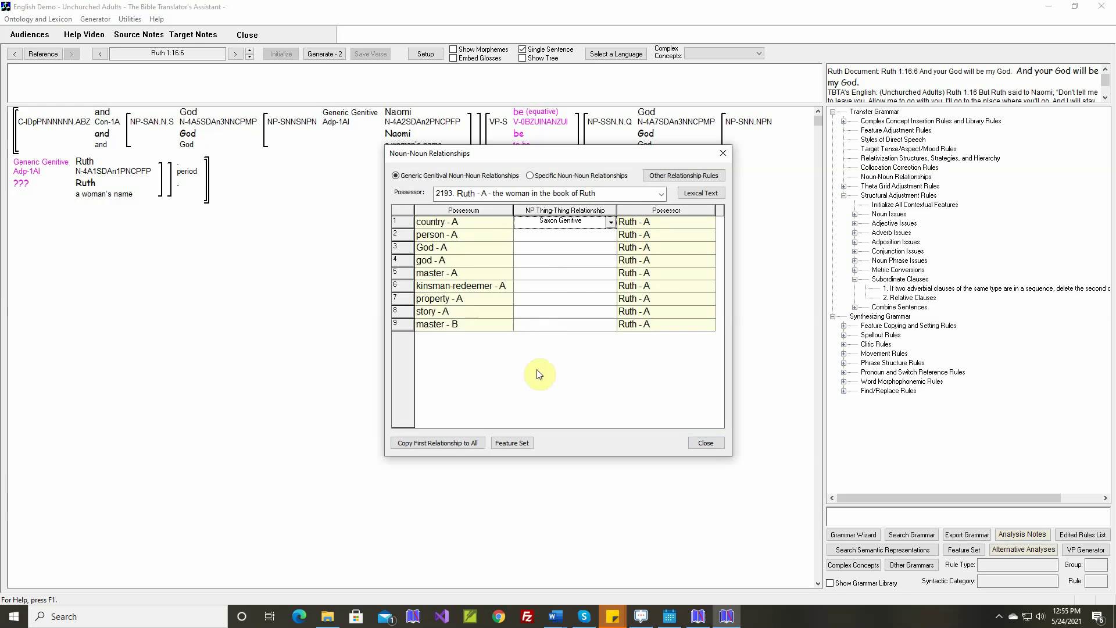
click(477, 443)
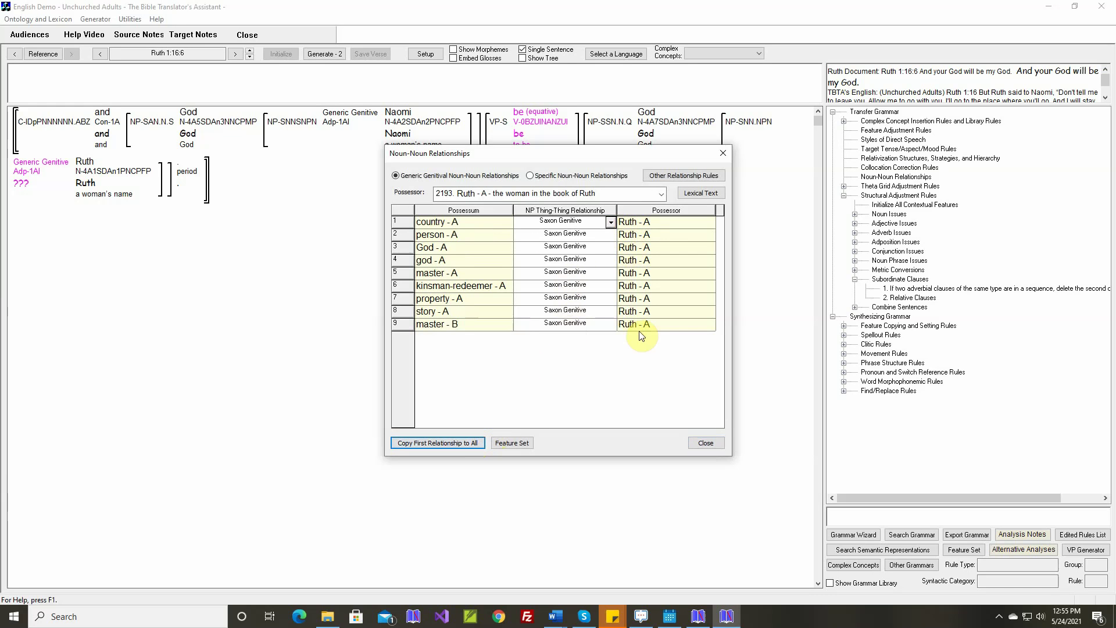
click(704, 443)
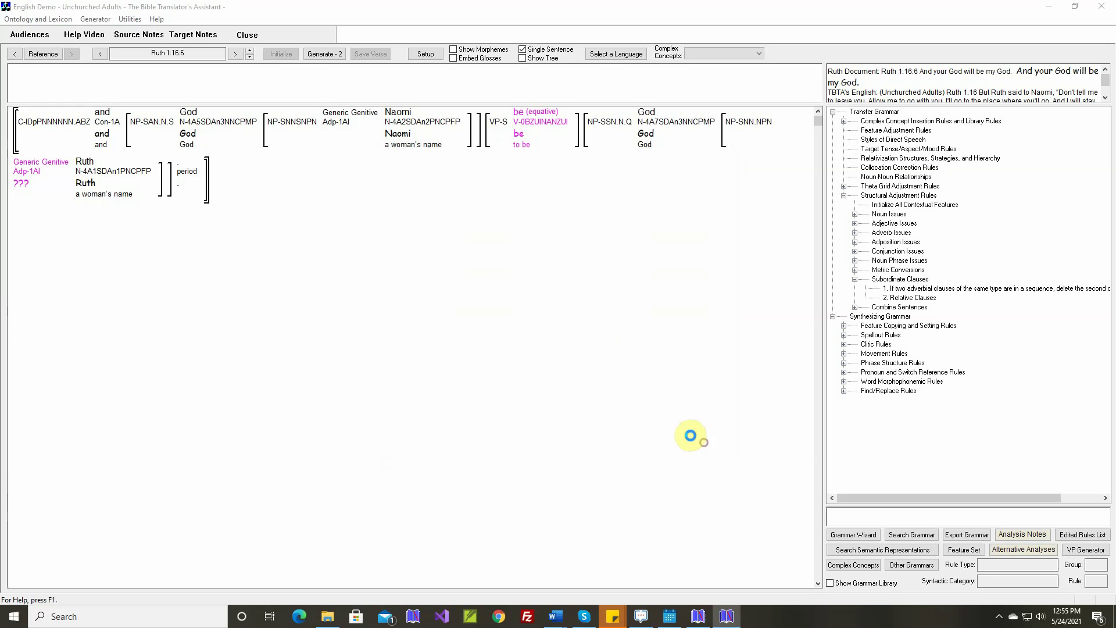
Open the theta grid adjustment rule for be-B and assign Oblique1 as the Beneficiary's grammatical relation in its simple output
right_click(524, 113)
click(555, 208)
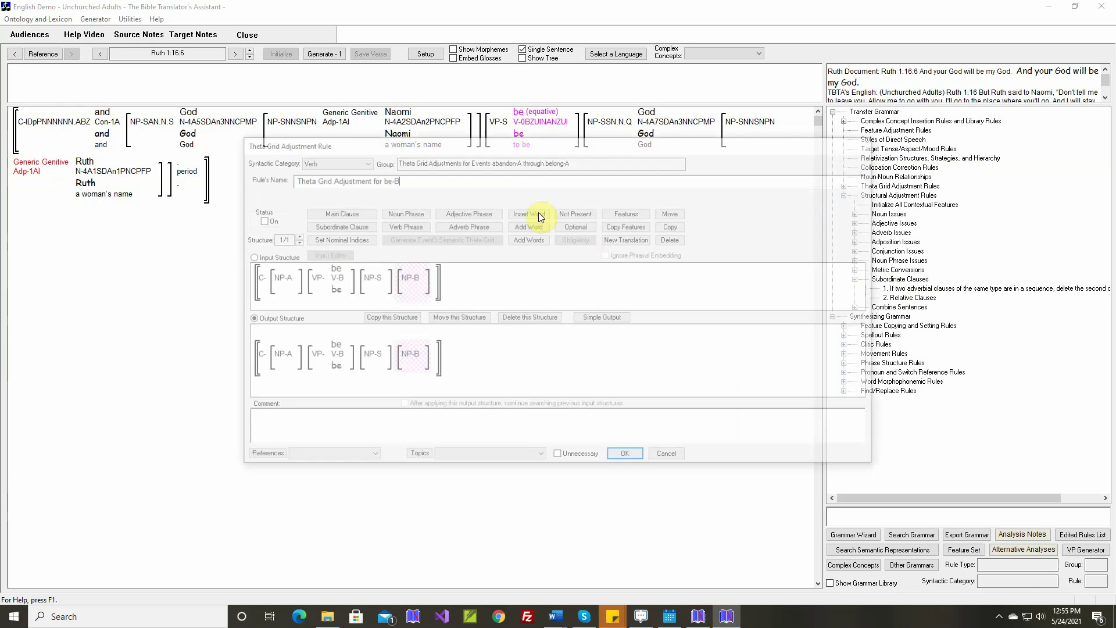
mouse_move(334, 270)
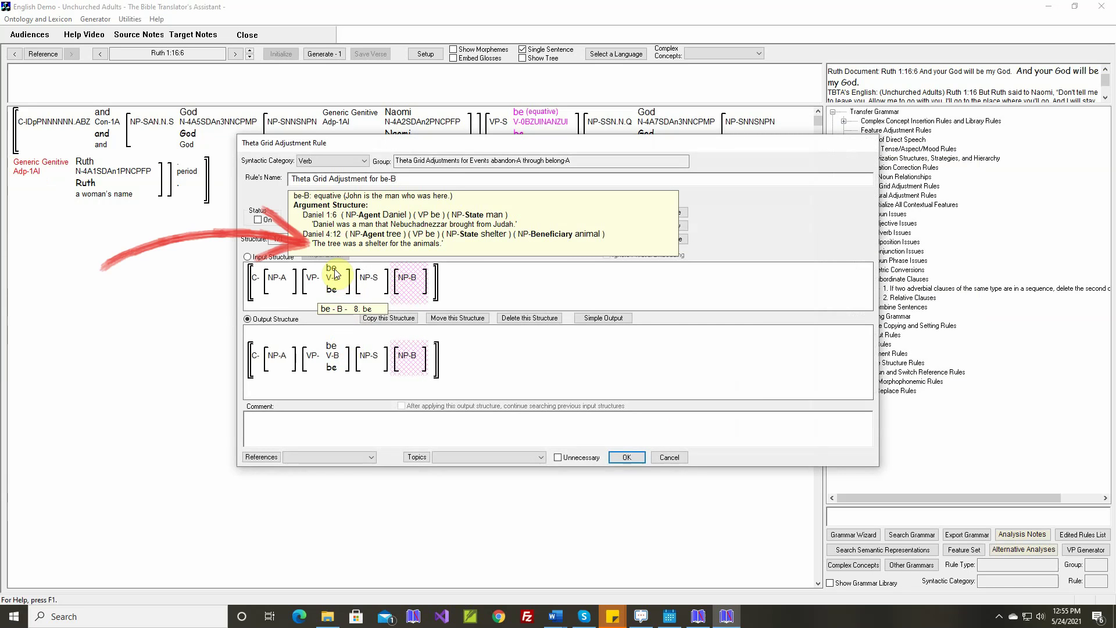
click(603, 318)
click(653, 316)
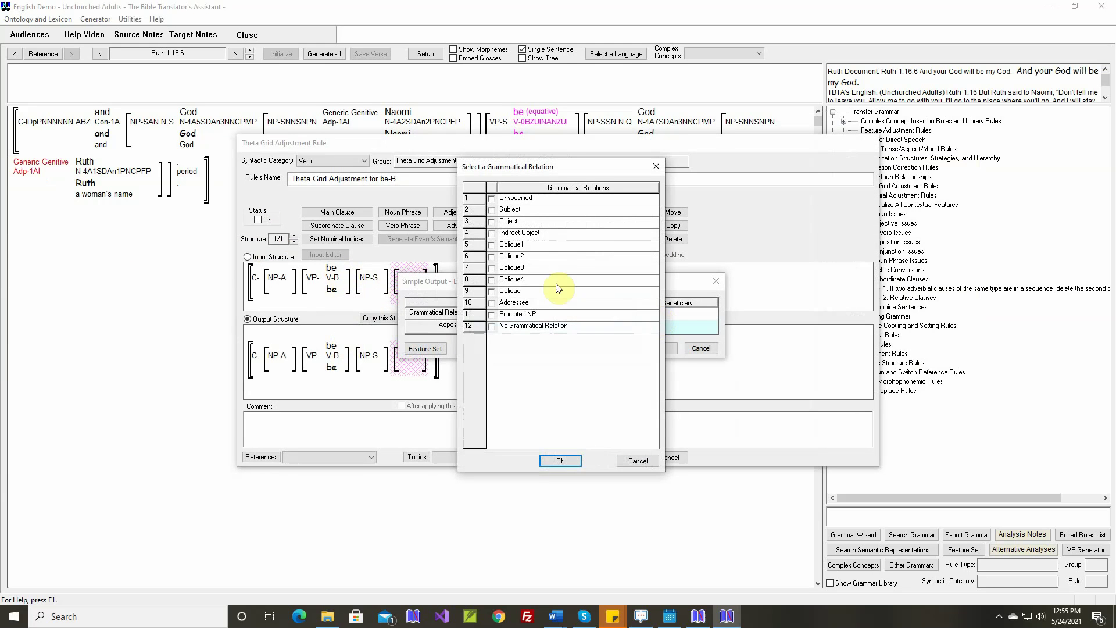
click(491, 246)
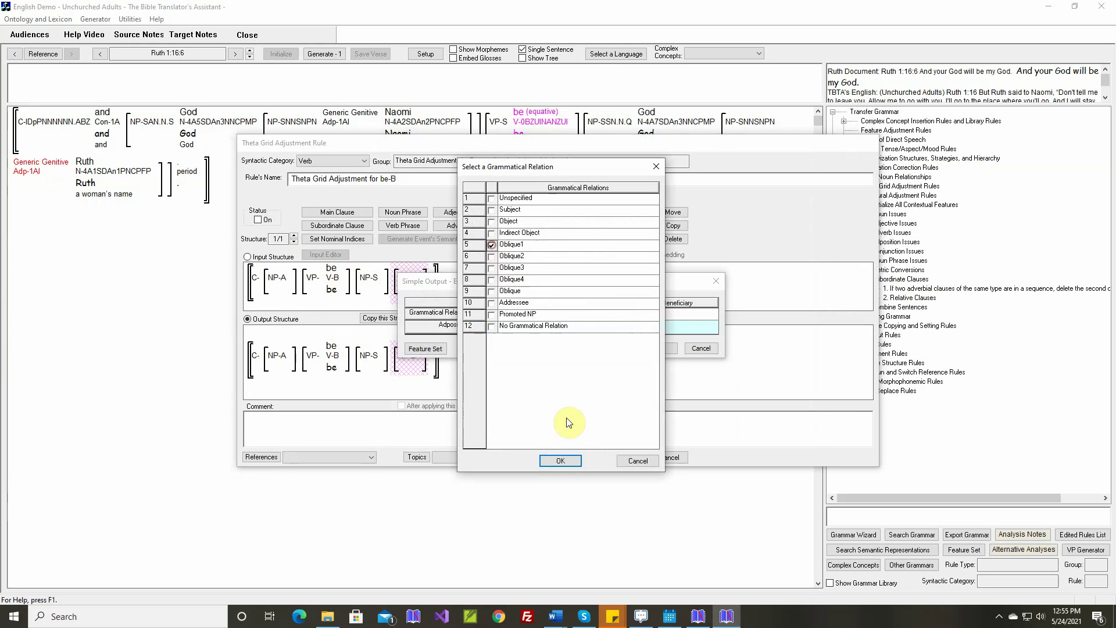
click(561, 460)
Set the Beneficiary's adposition to "for" in the simple output and turn the be-B rule on
click(651, 327)
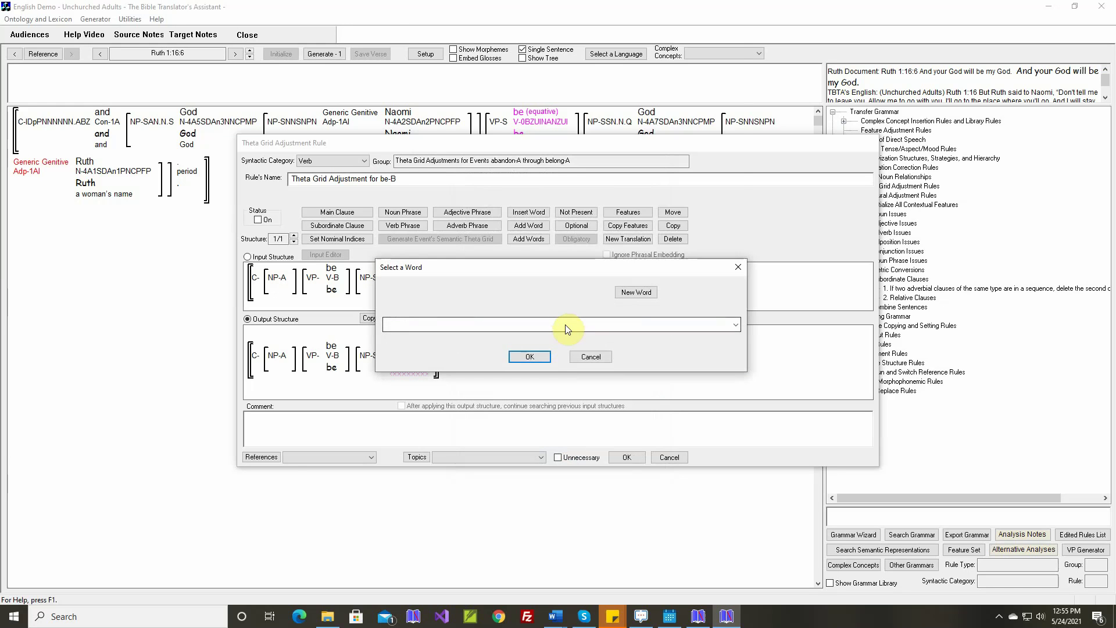
click(565, 324)
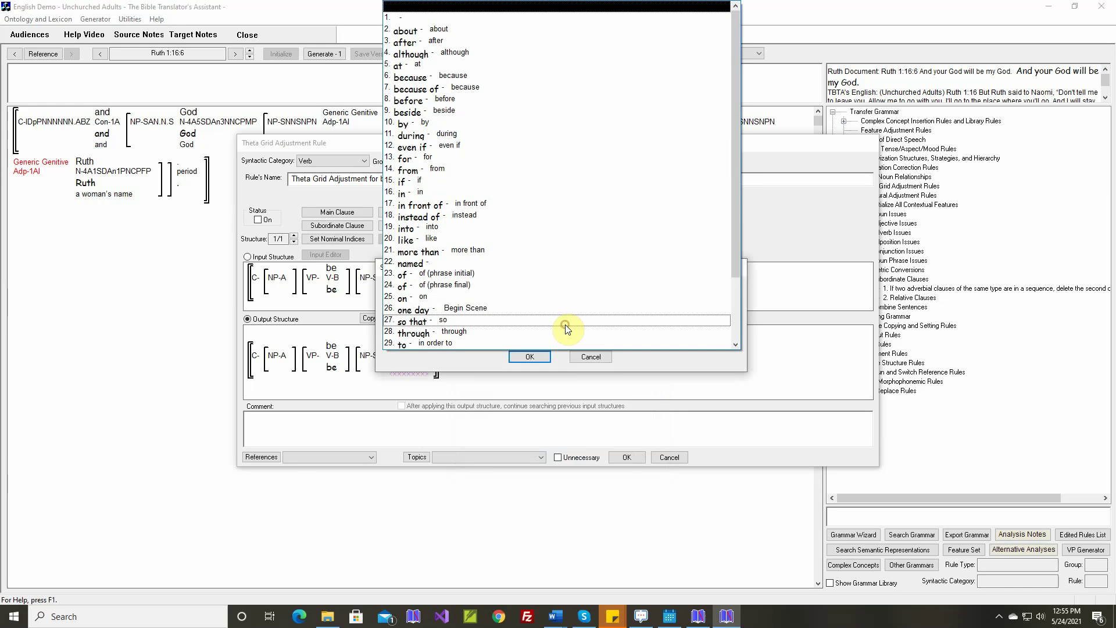
click(459, 157)
click(530, 357)
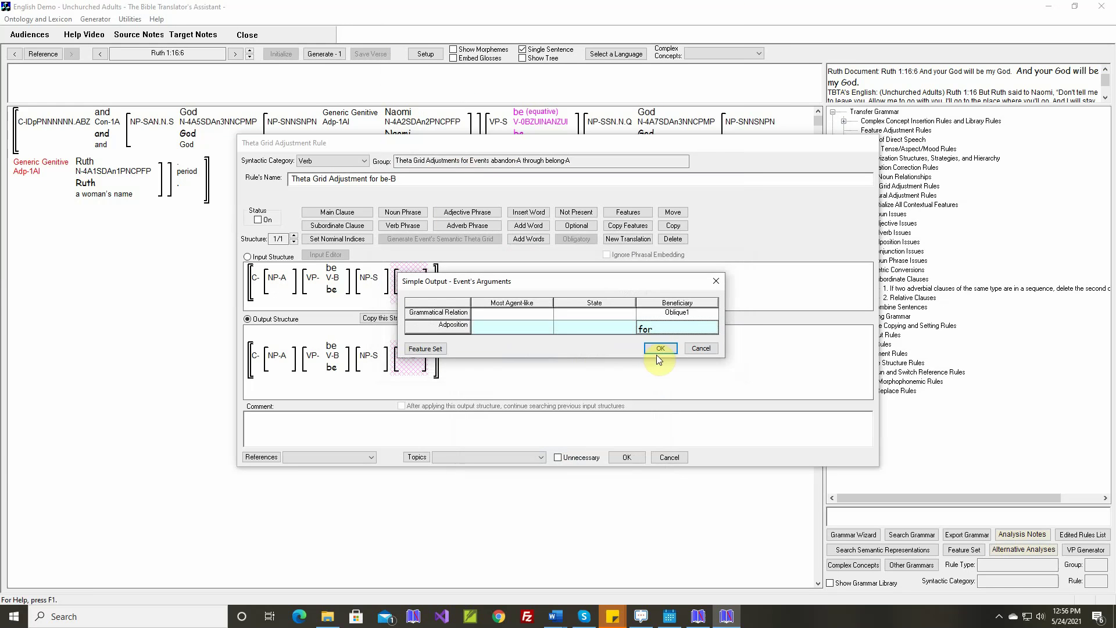
click(655, 347)
click(258, 221)
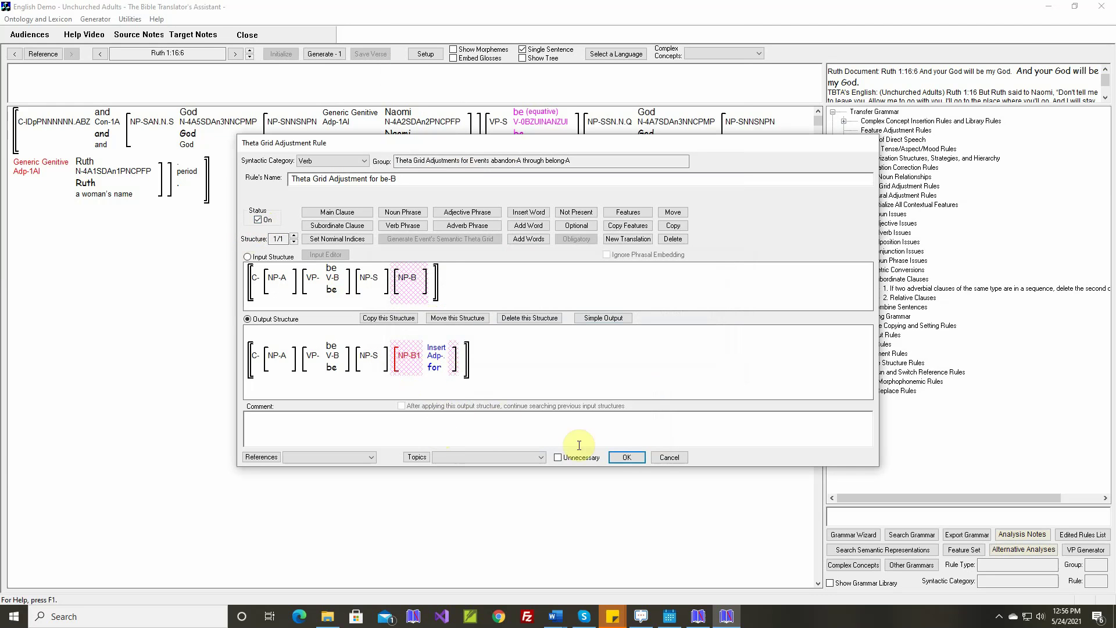
Accept the be-B theta grid adjustment rule and generate the text for Ruth 1:16:6 and the complete verse 1:16
click(626, 457)
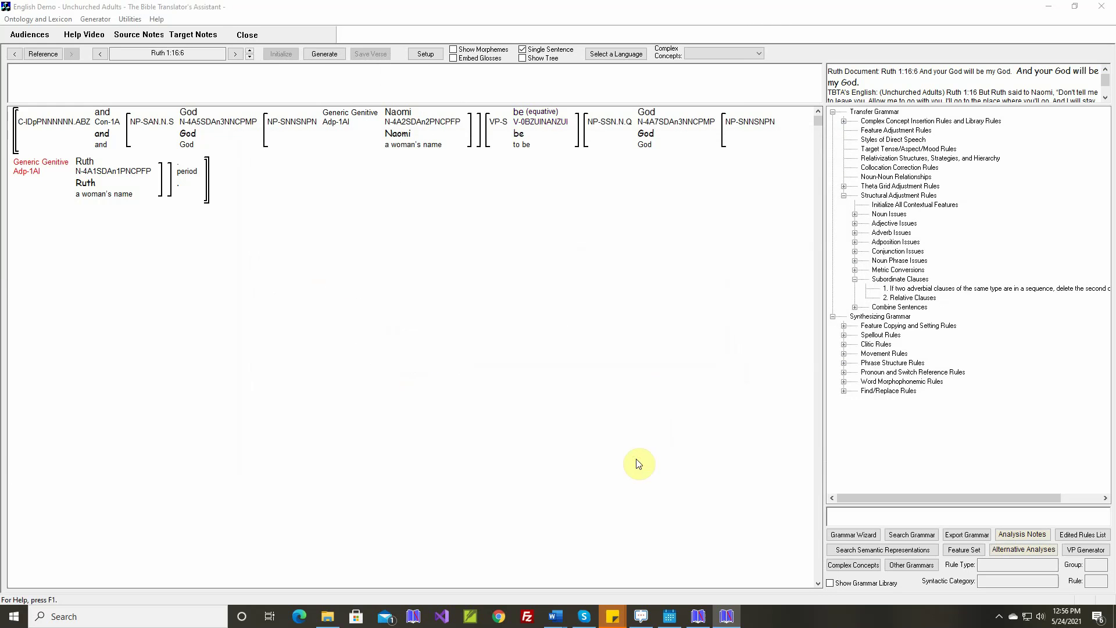
click(329, 53)
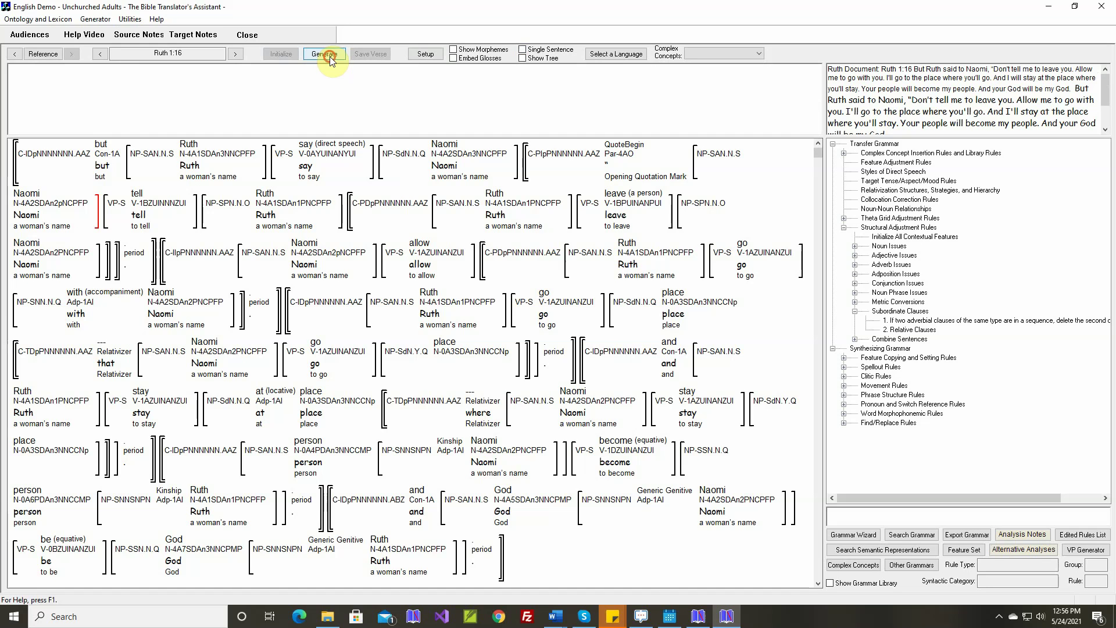
click(329, 56)
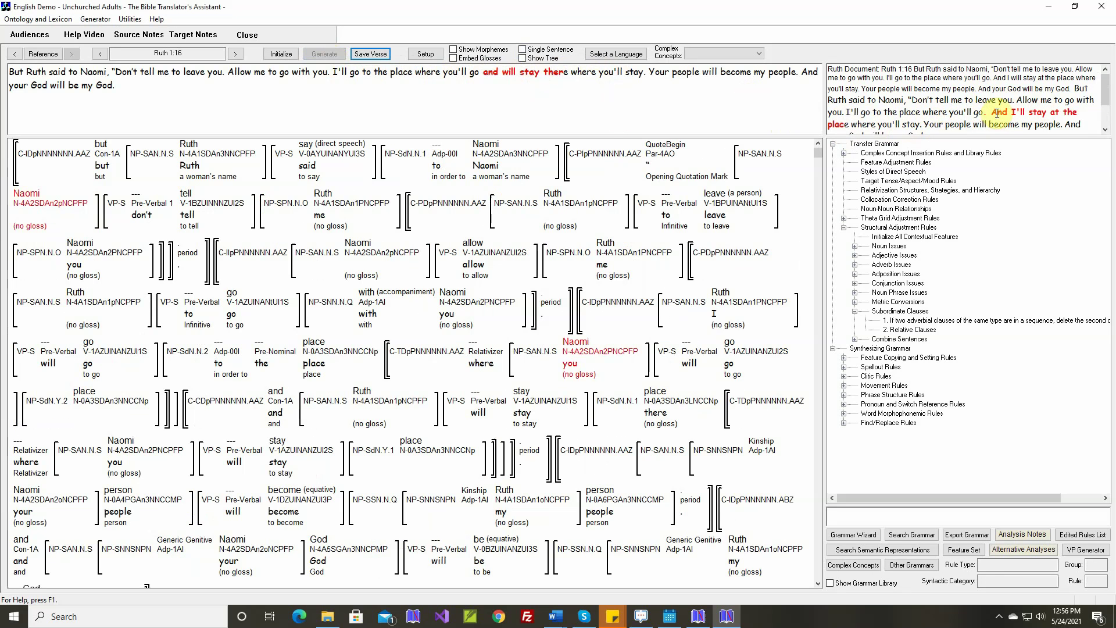
From the coordinate "and will stay there" clause, open the Combine Sentences rule for two short simple sentences joined with 'and'
click(491, 73)
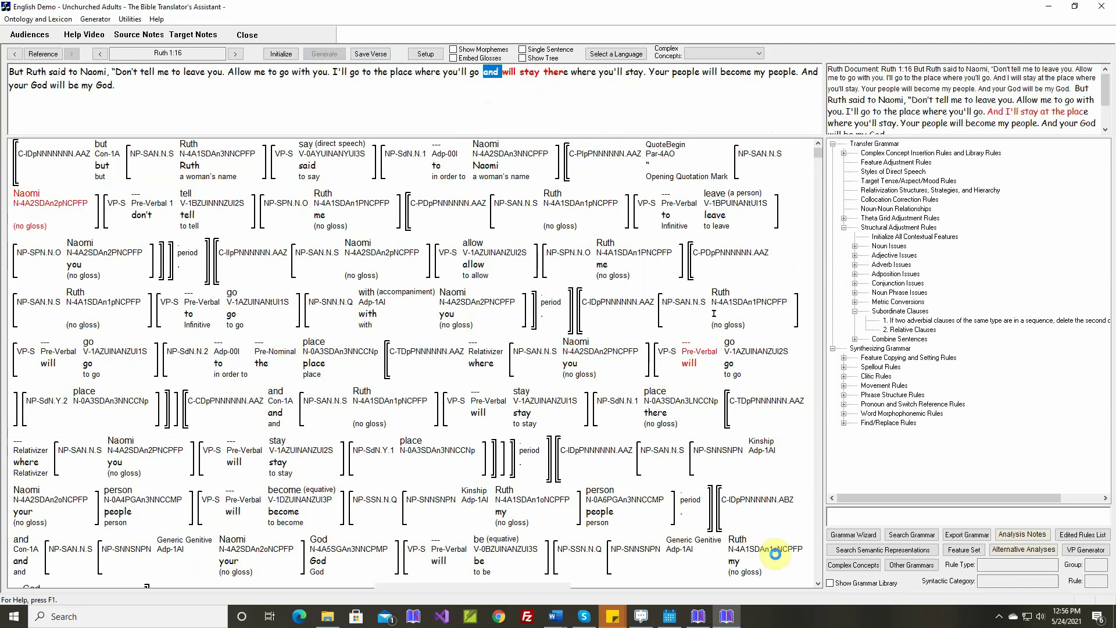
click(818, 583)
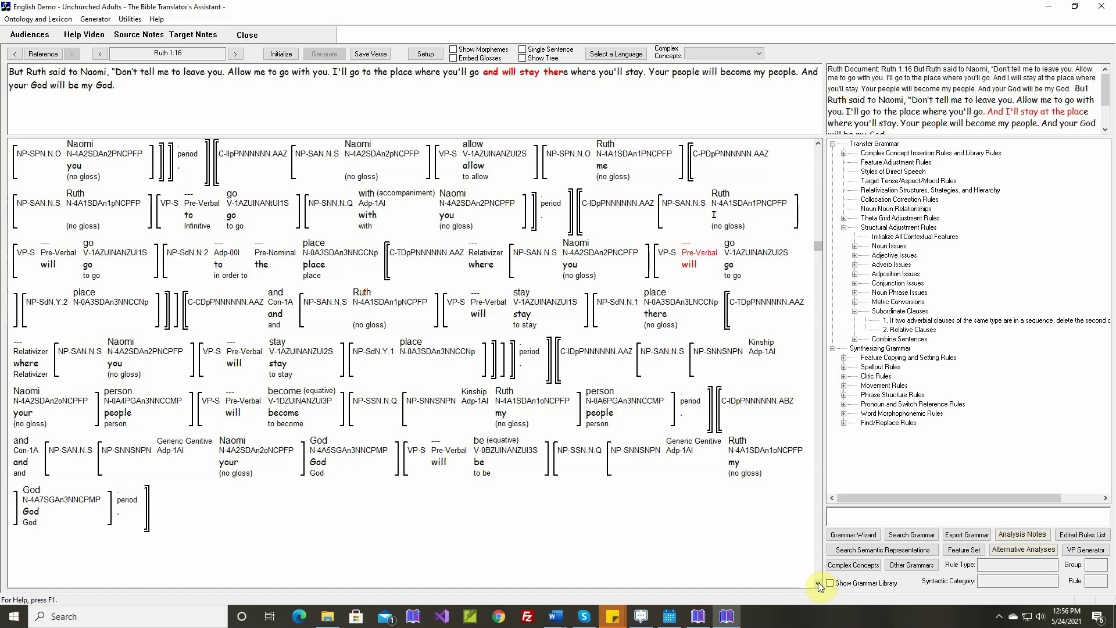
mouse_move(196, 314)
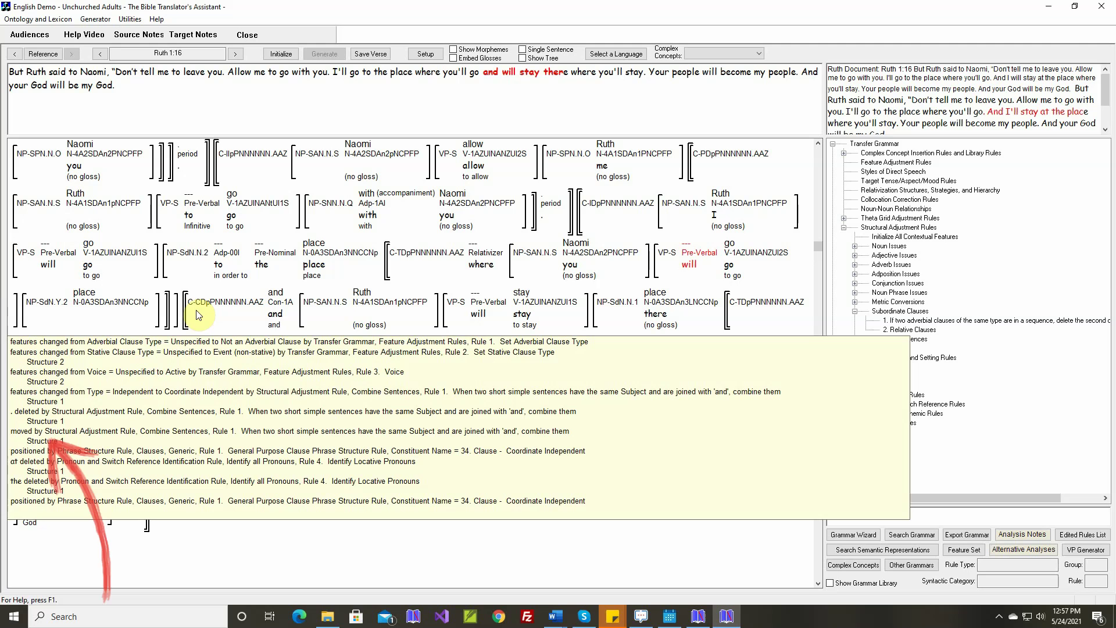
right_click(196, 315)
click(294, 395)
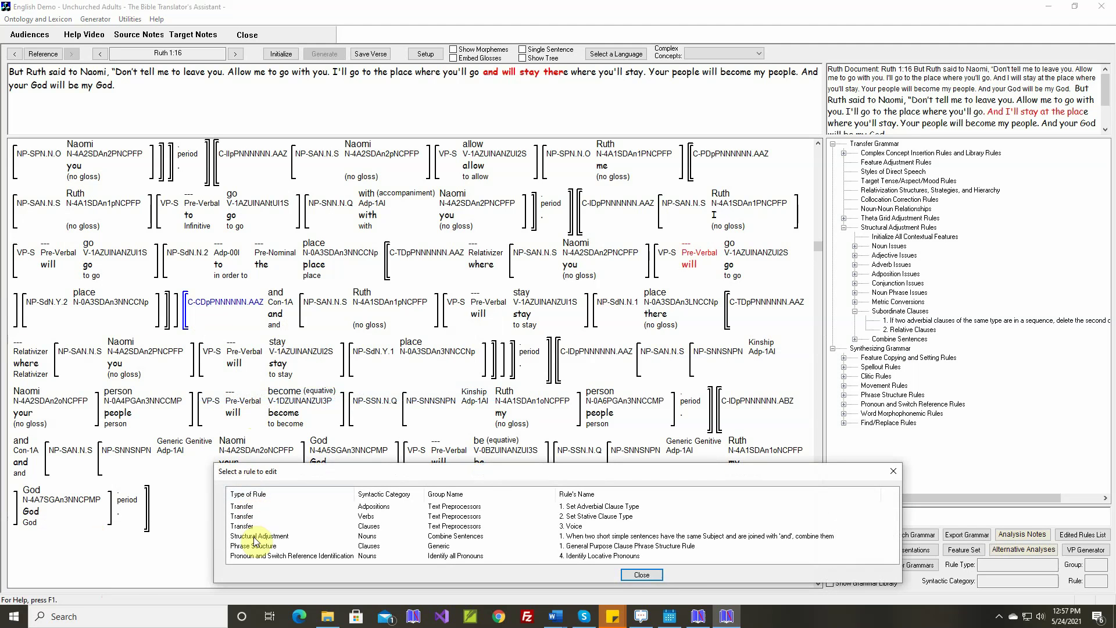
double_click(254, 536)
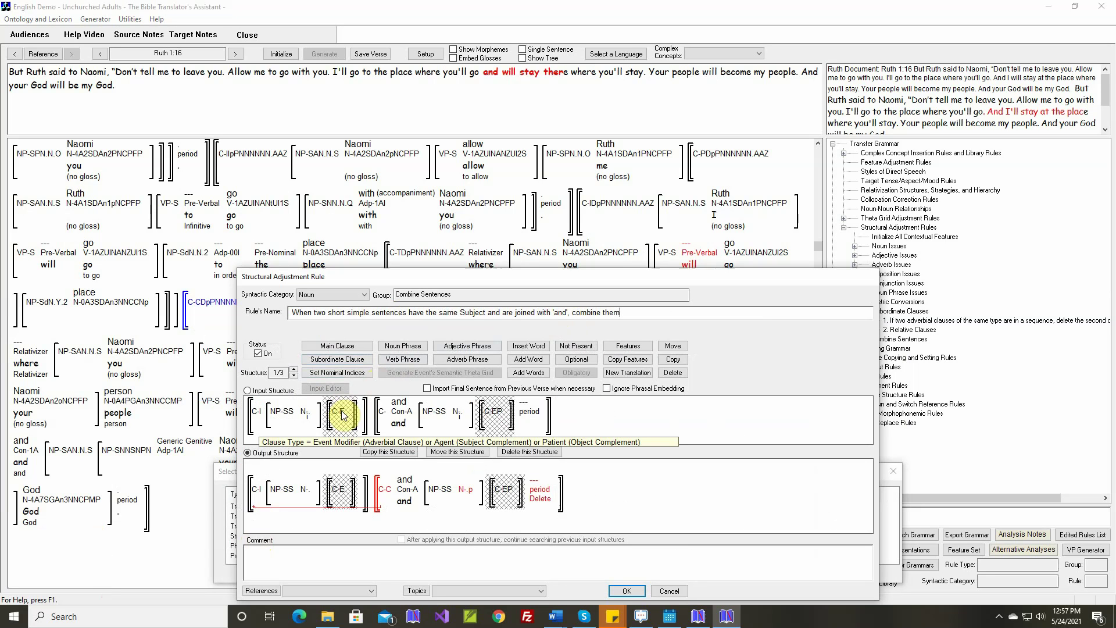
Add the Thing Modifier (Relative Clause) types to the first sentence's excluded subordinate clause, enable Ignore Phrasal Embedding, and accept the rule
click(627, 346)
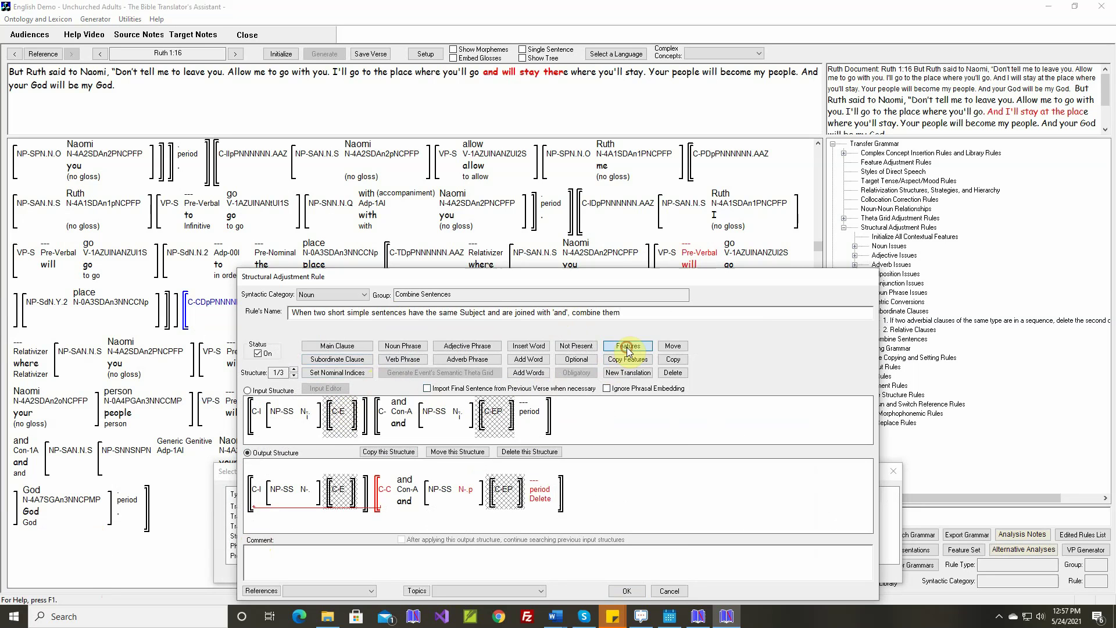
click(343, 414)
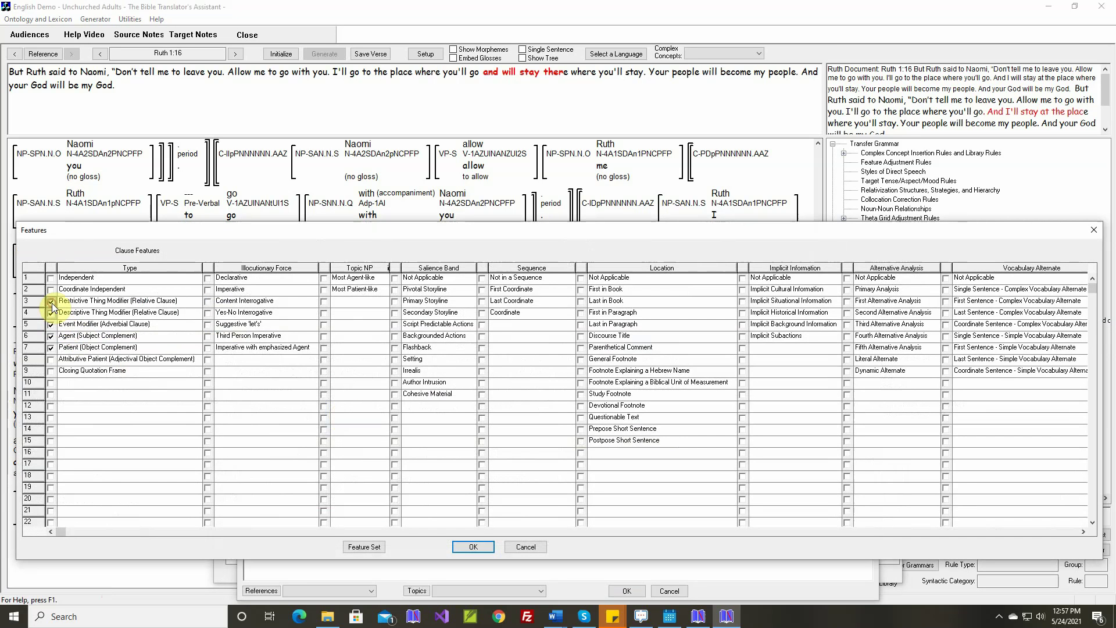
click(473, 546)
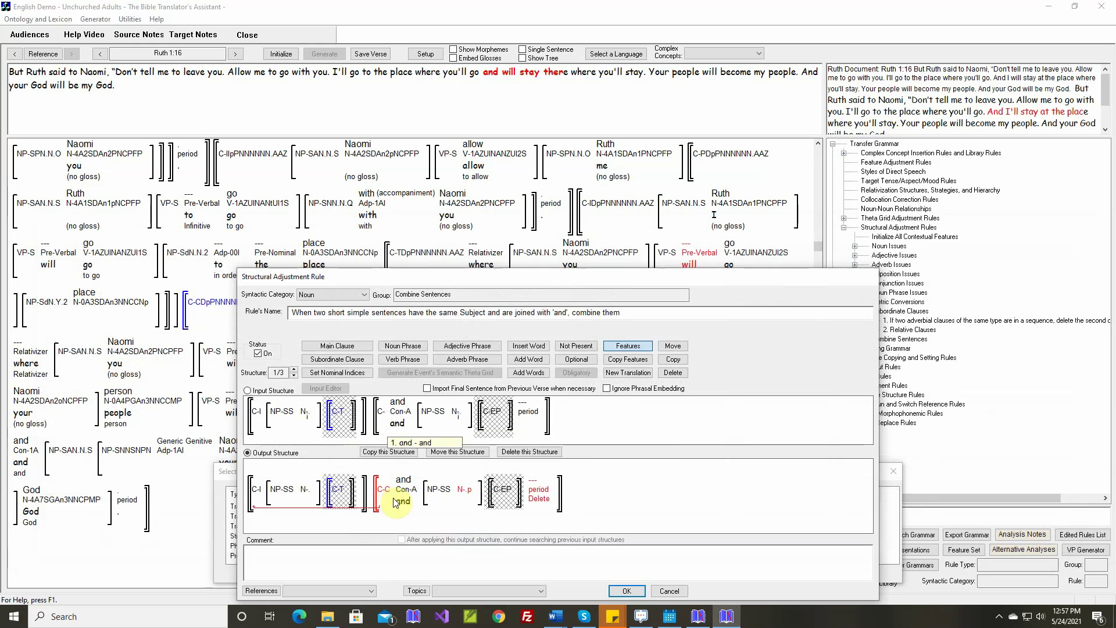
mouse_move(340, 416)
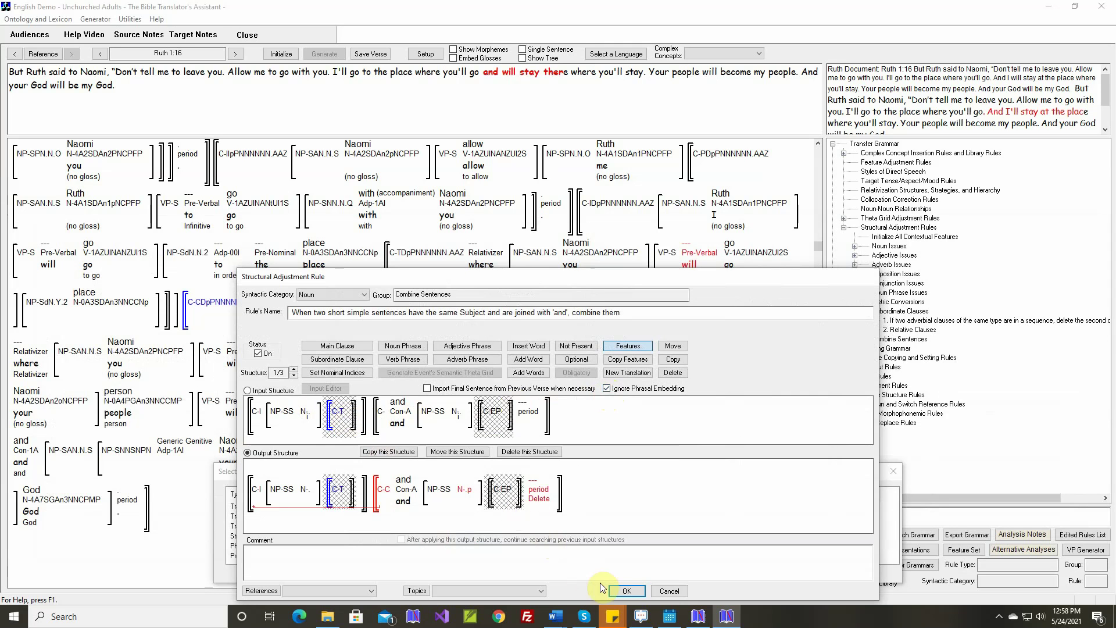
click(626, 591)
click(634, 578)
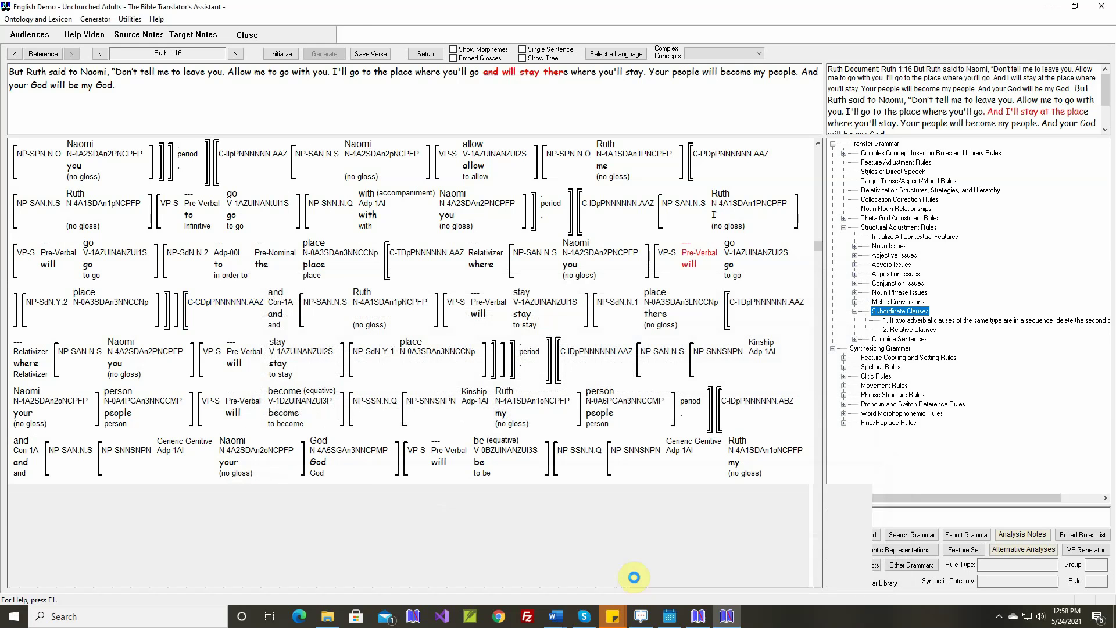
Reinitialize and regenerate Ruth 1:16, compare it with the reference document's text, and save the verse
click(284, 57)
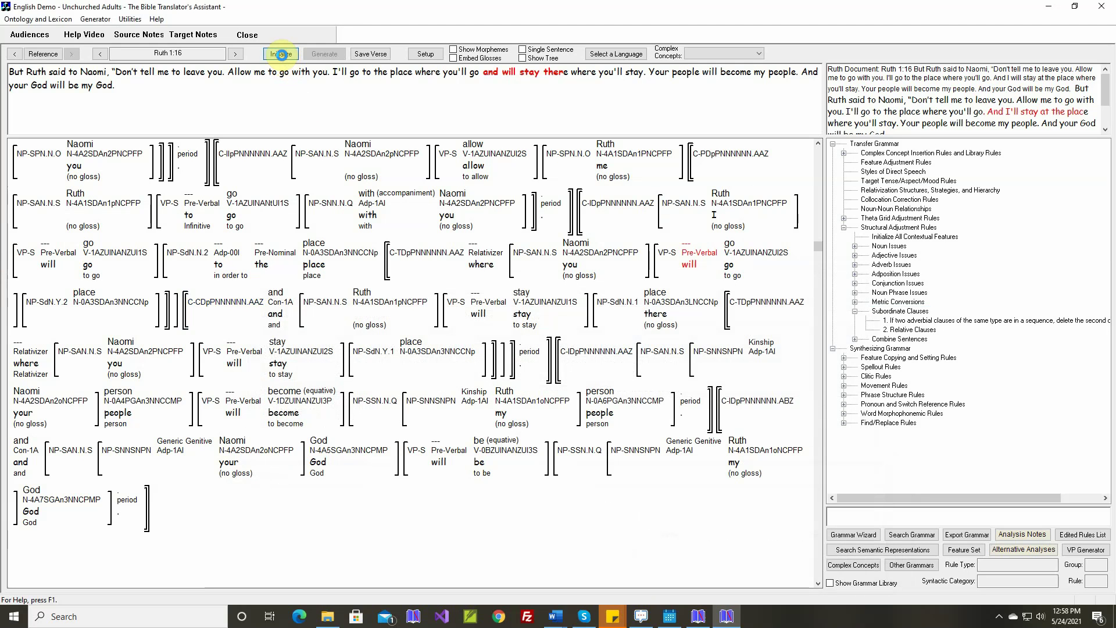
click(330, 55)
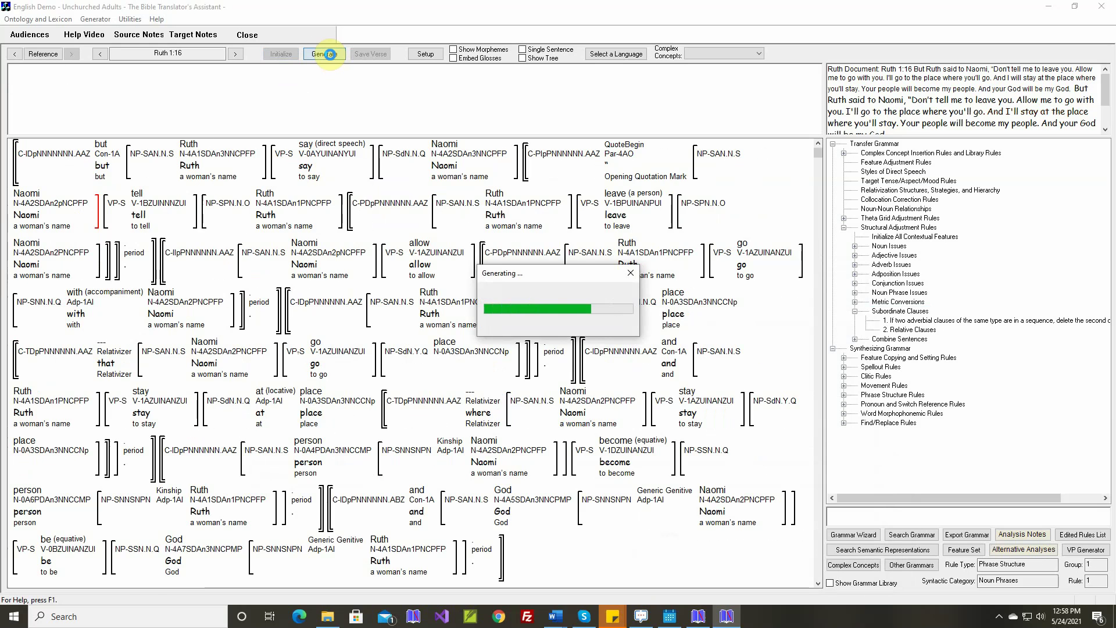
click(1104, 130)
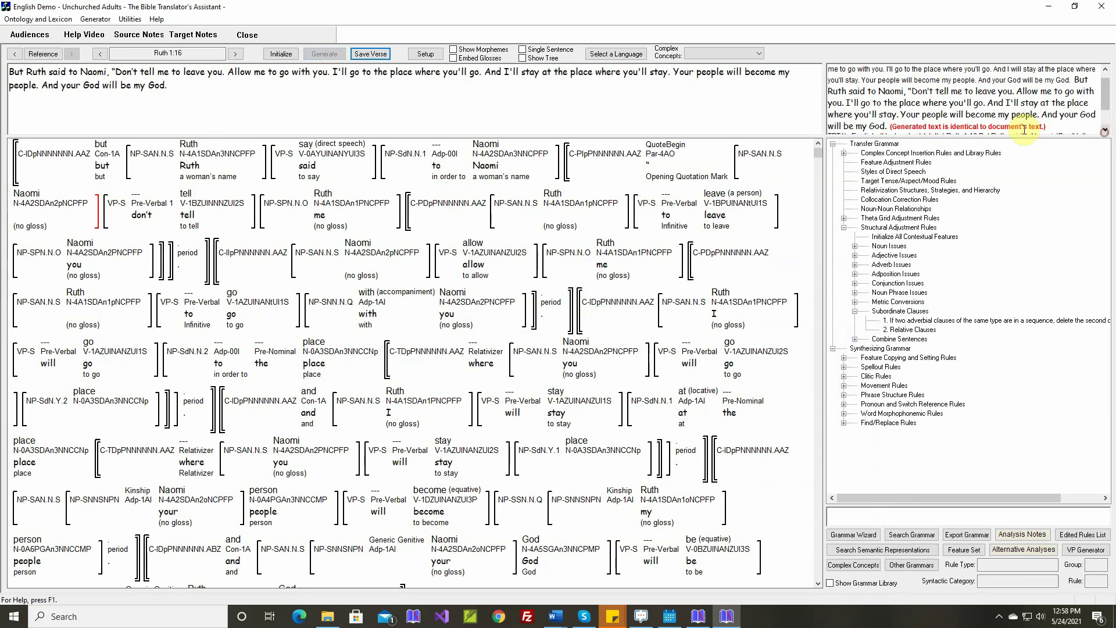
click(377, 55)
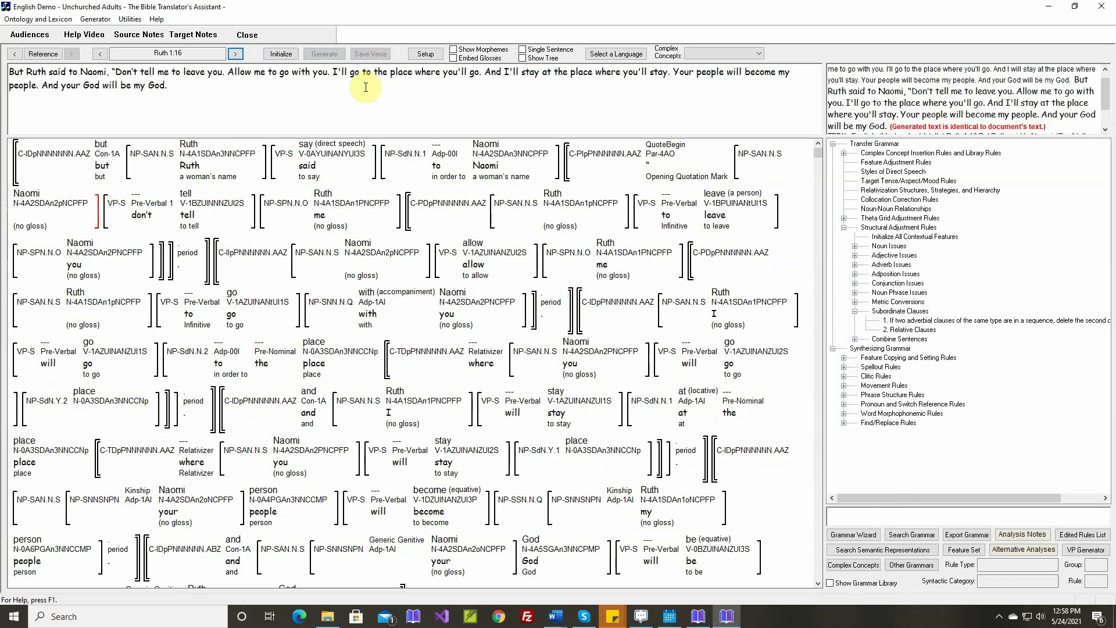